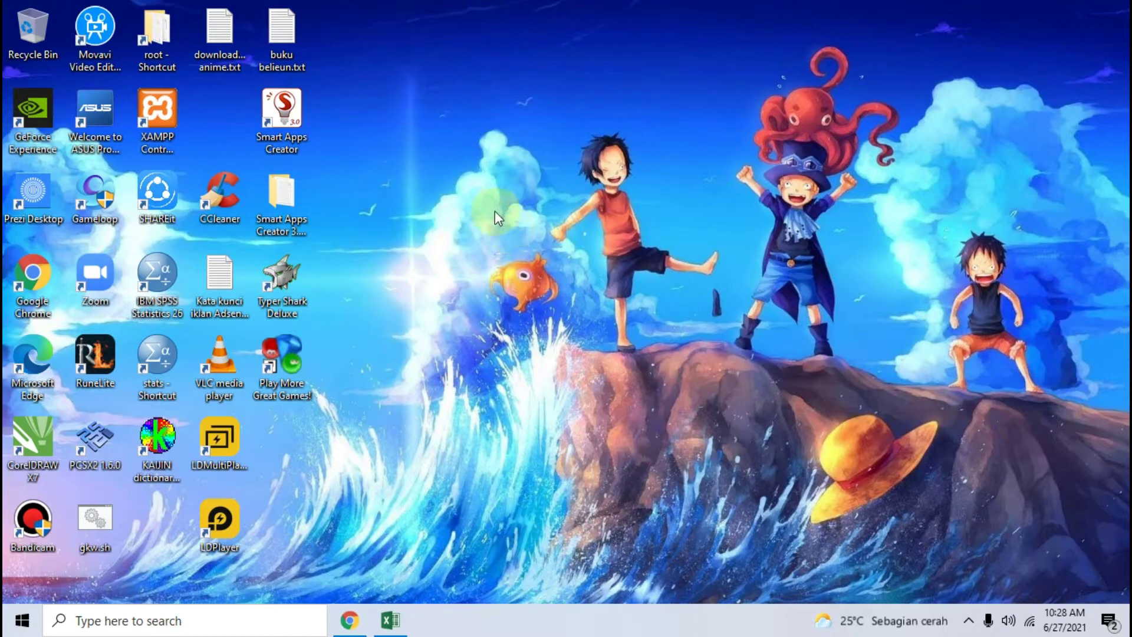
Switch to Chrome and examine the enlarged sample image of the finished Buku Ekspedisi table in the article.
click(350, 621)
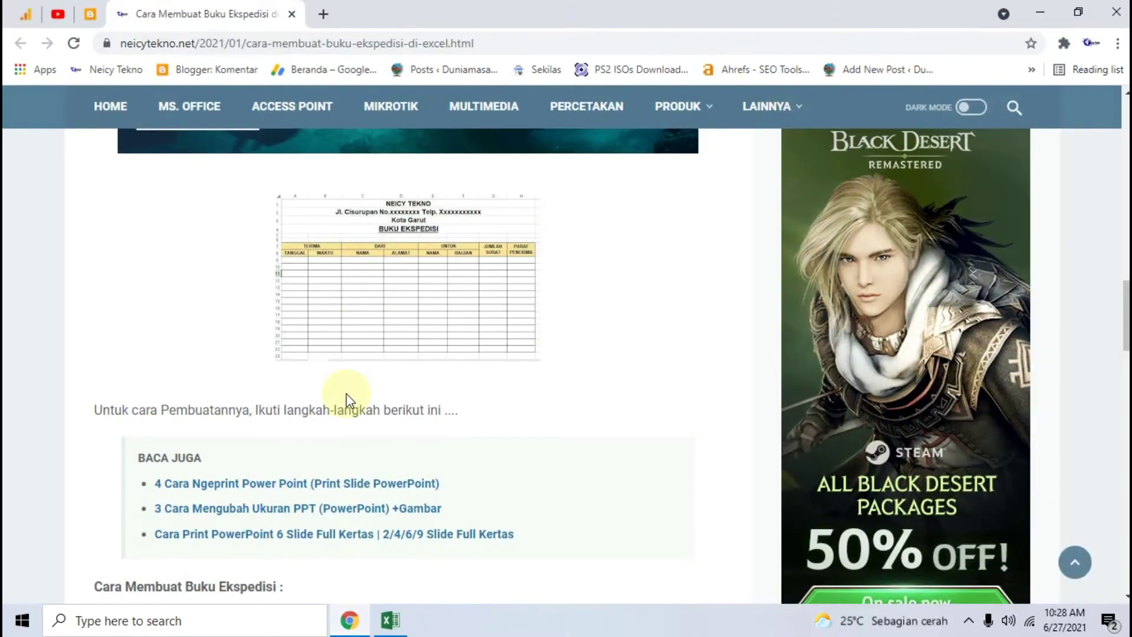
scroll(346, 394, up, 1)
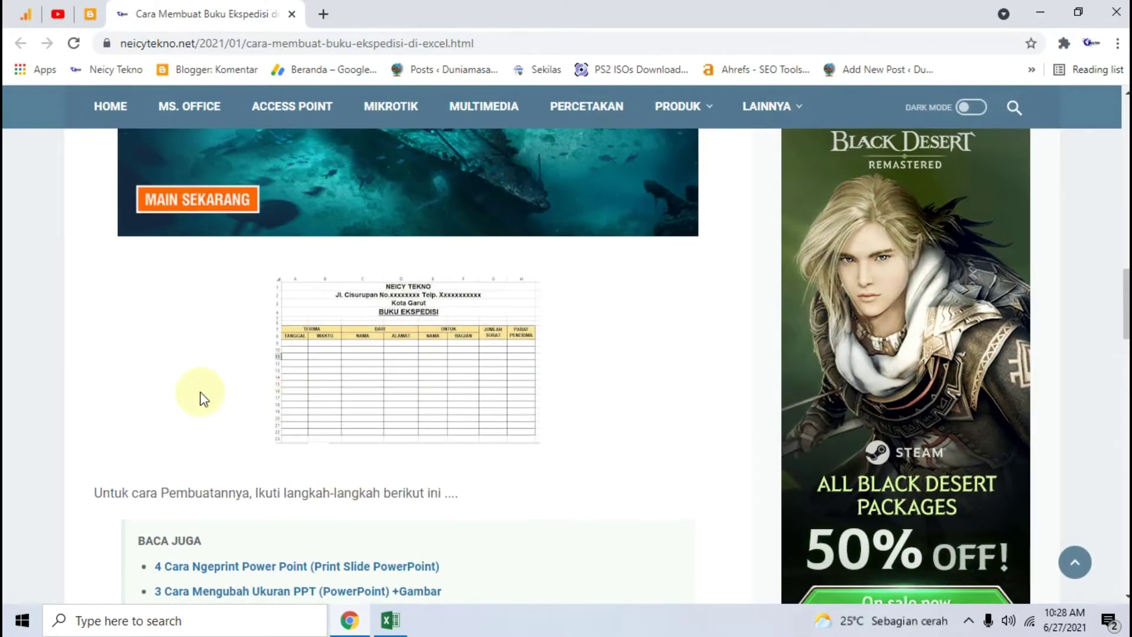
scroll(80, 354, up, 8)
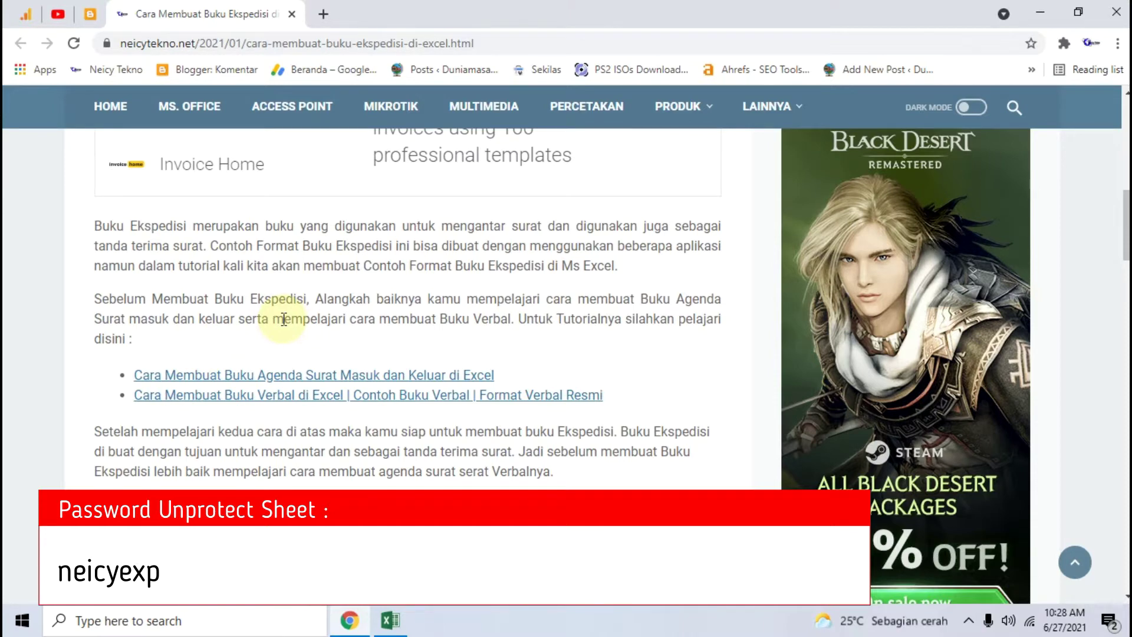
scroll(319, 295, down, 10)
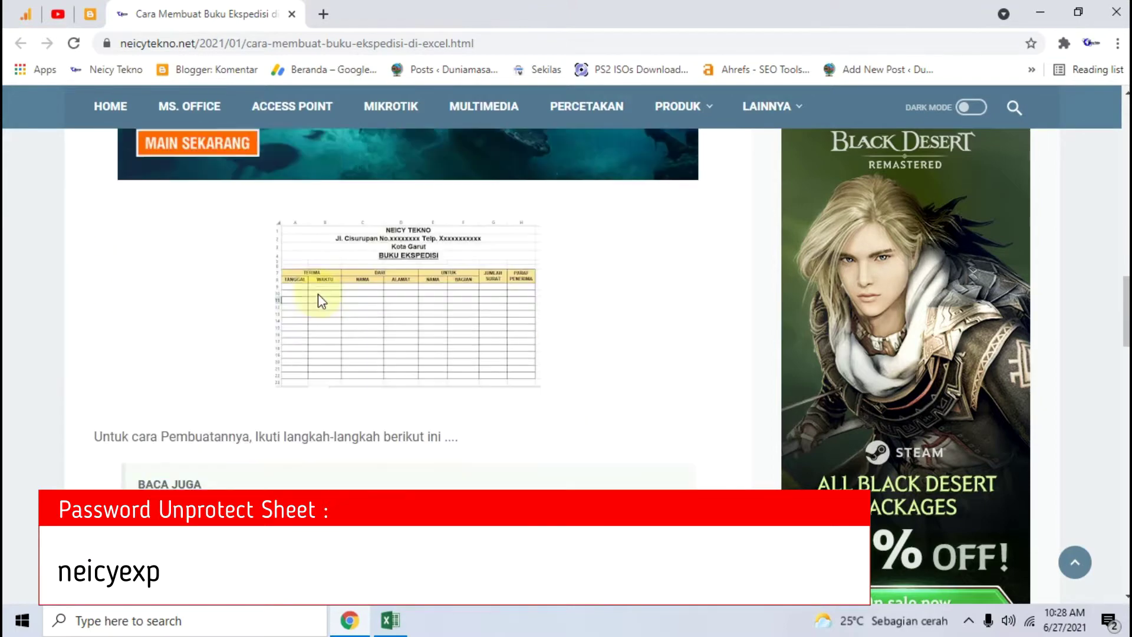
click(427, 253)
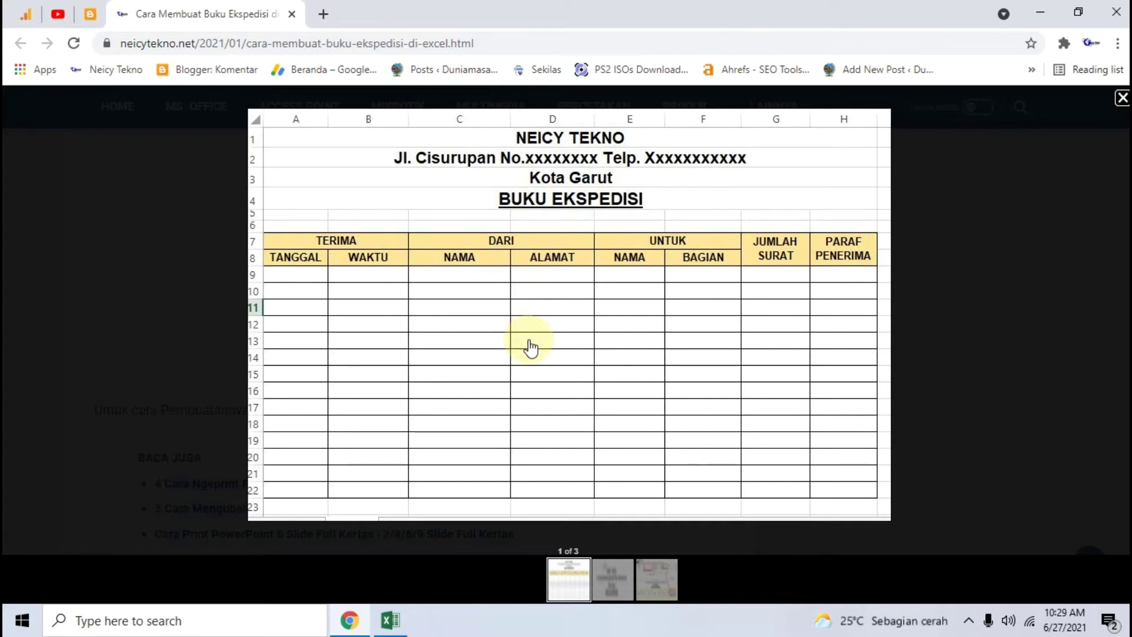
Review the article's instructions for the letterhead section and enlarge the letterhead sample image.
click(41, 299)
scroll(43, 304, down, 8)
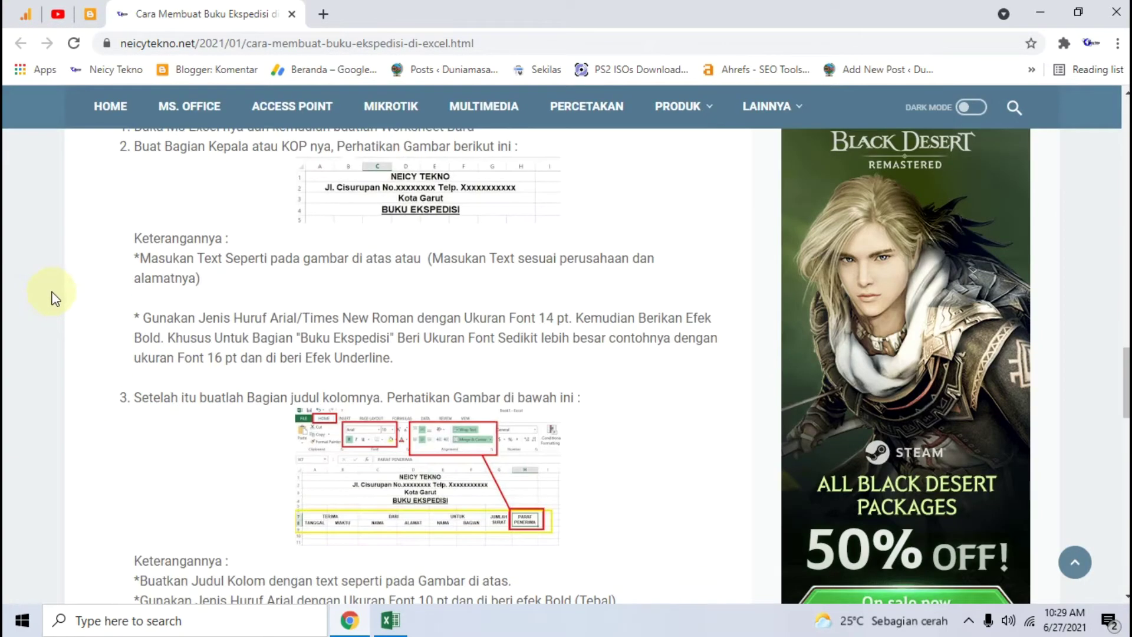
scroll(54, 298, up, 3)
click(396, 357)
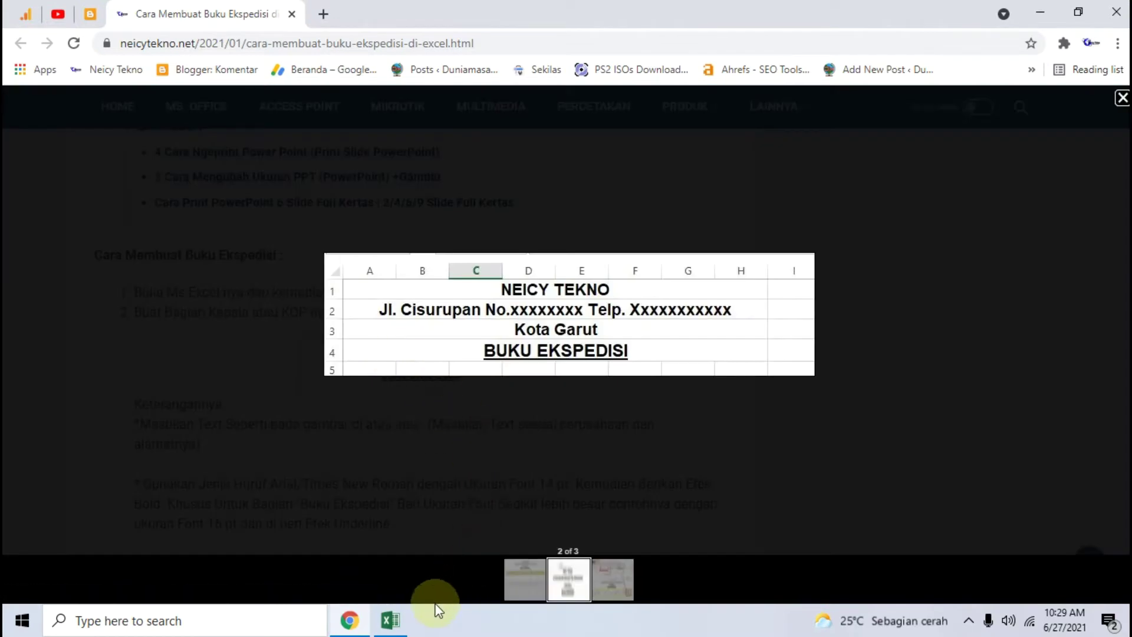
click(19, 264)
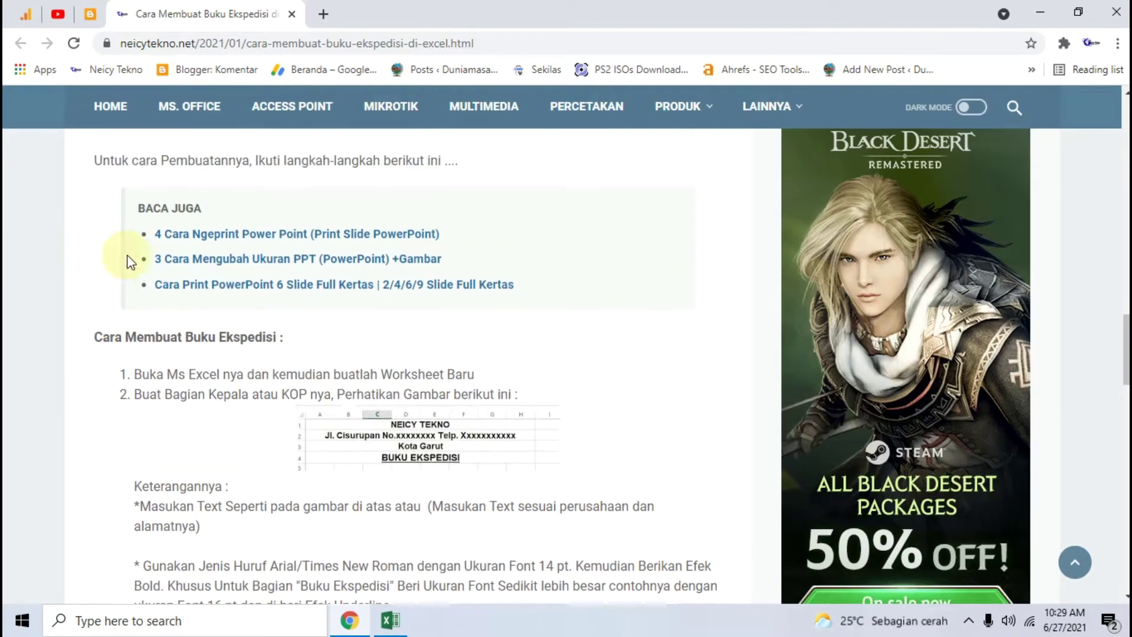
scroll(110, 367, down, 2)
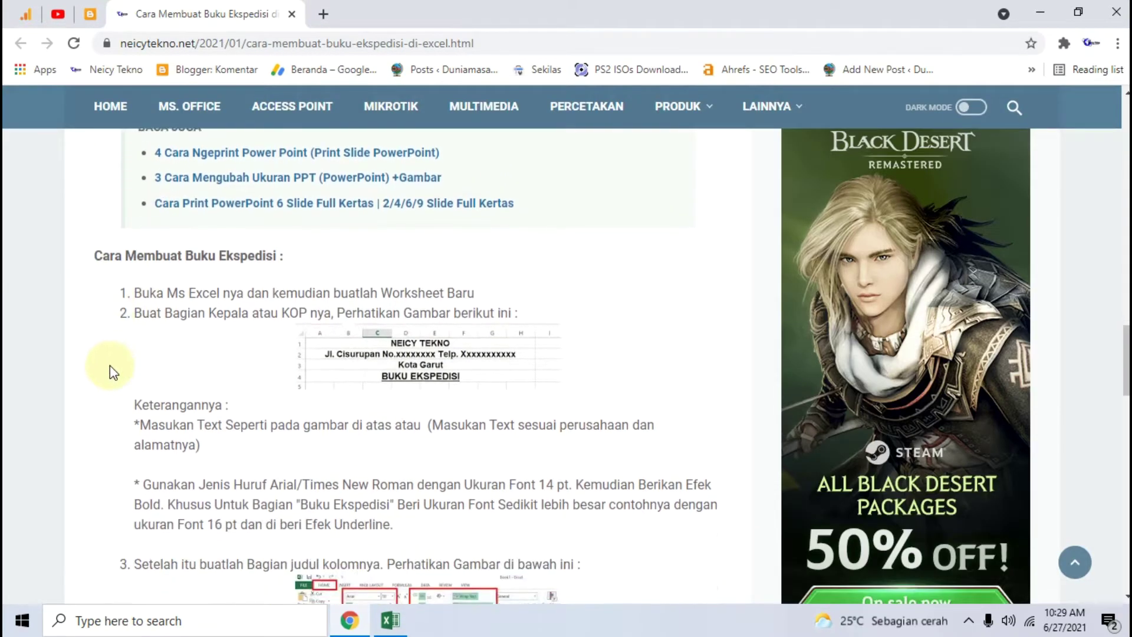
click(388, 368)
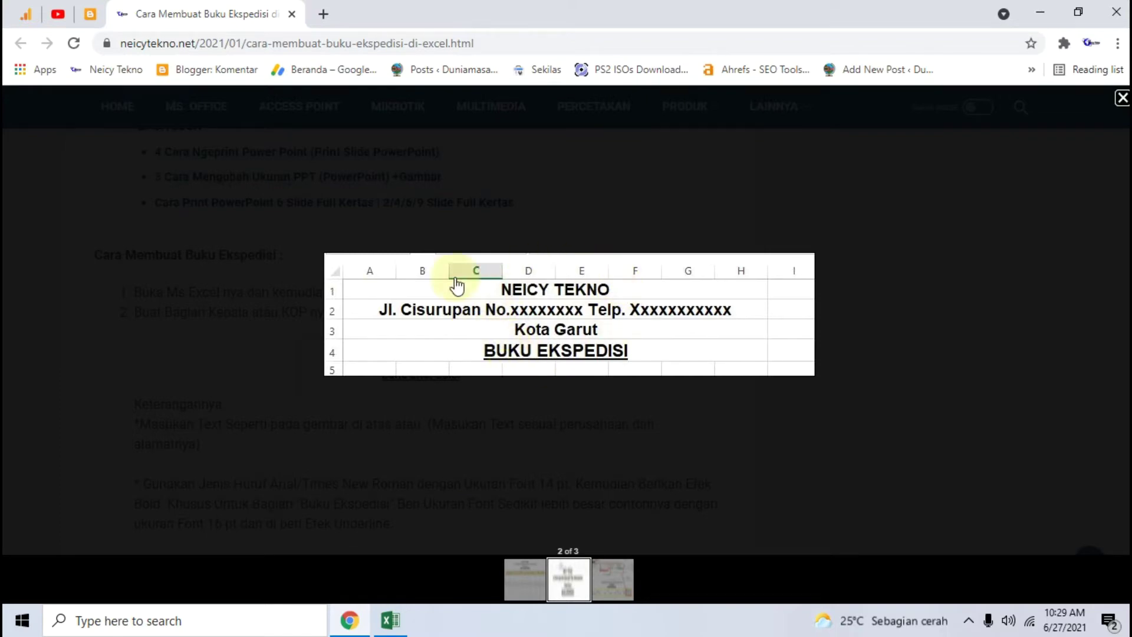
Switch to the blank Excel workbook, merge and center A1:H1, and enter "NEICY TEKNO" as the company heading.
click(391, 619)
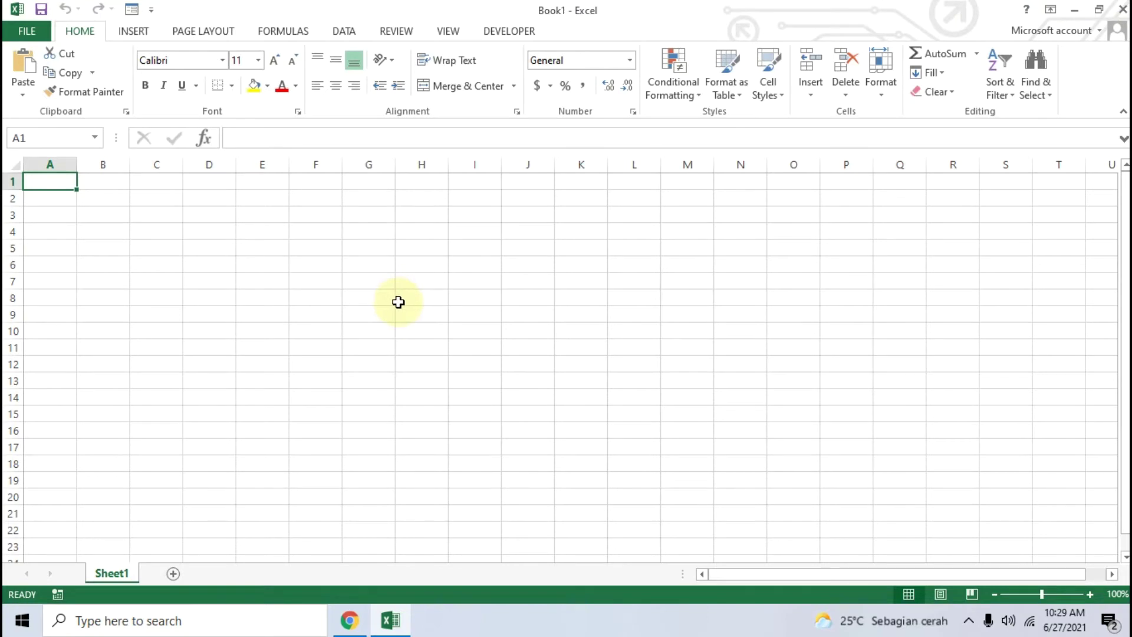
click(351, 622)
click(389, 620)
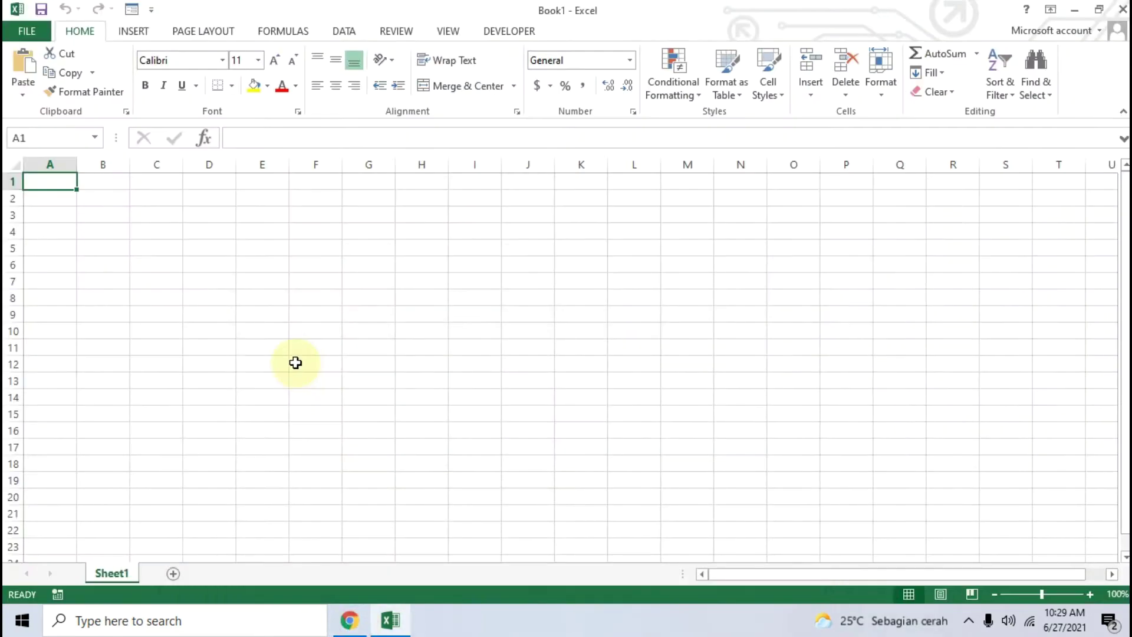
drag(59, 179, 430, 182)
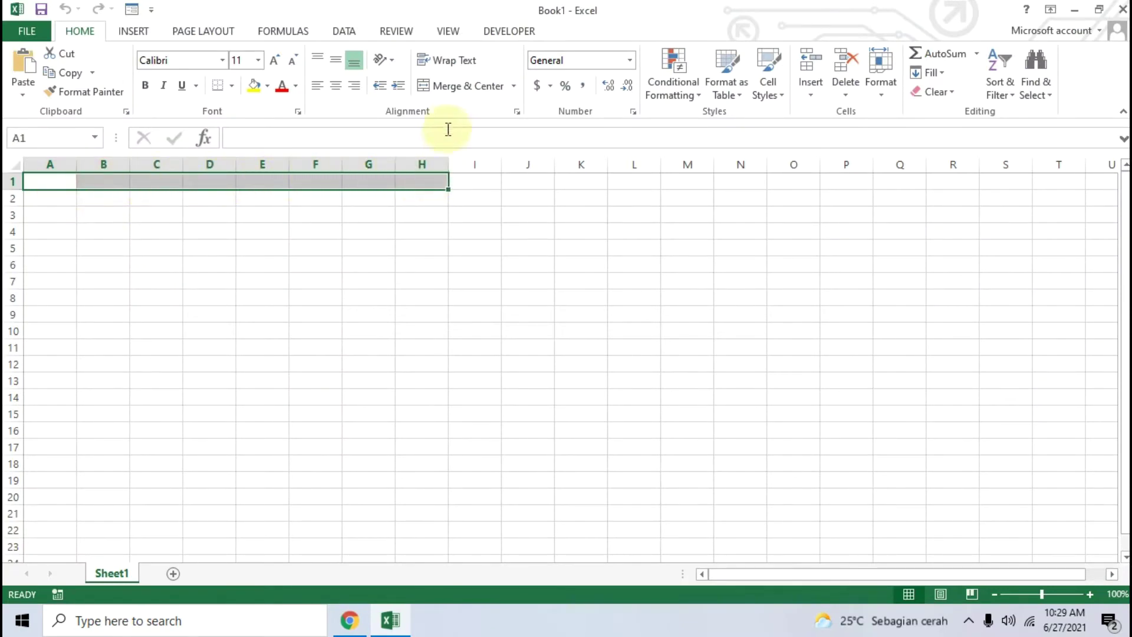
click(462, 86)
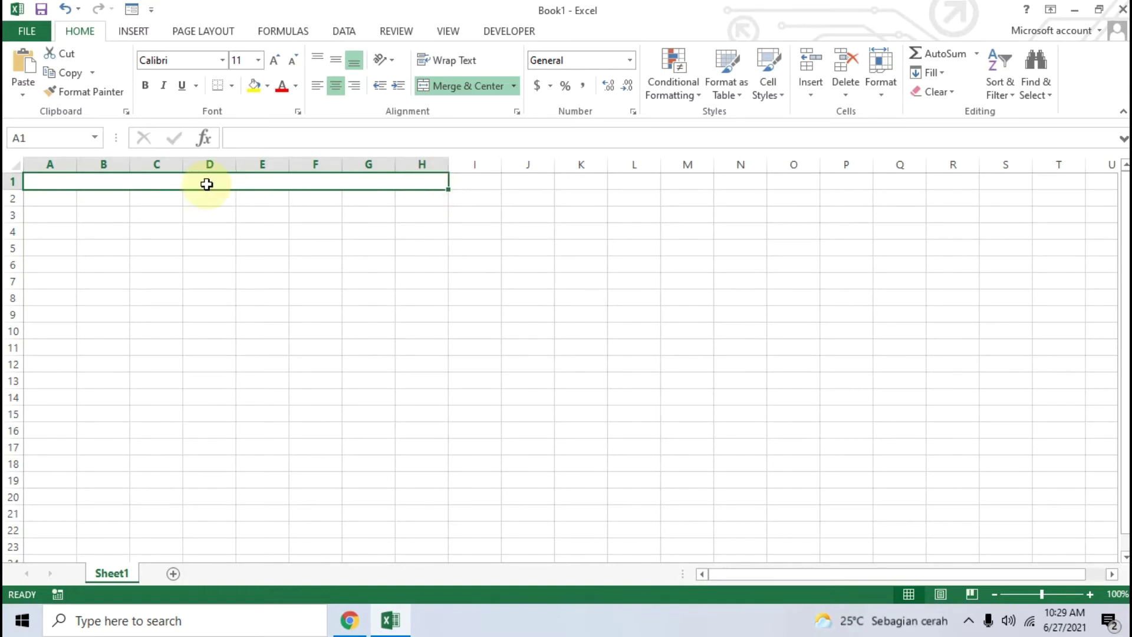
text(NEICY TEKNO)
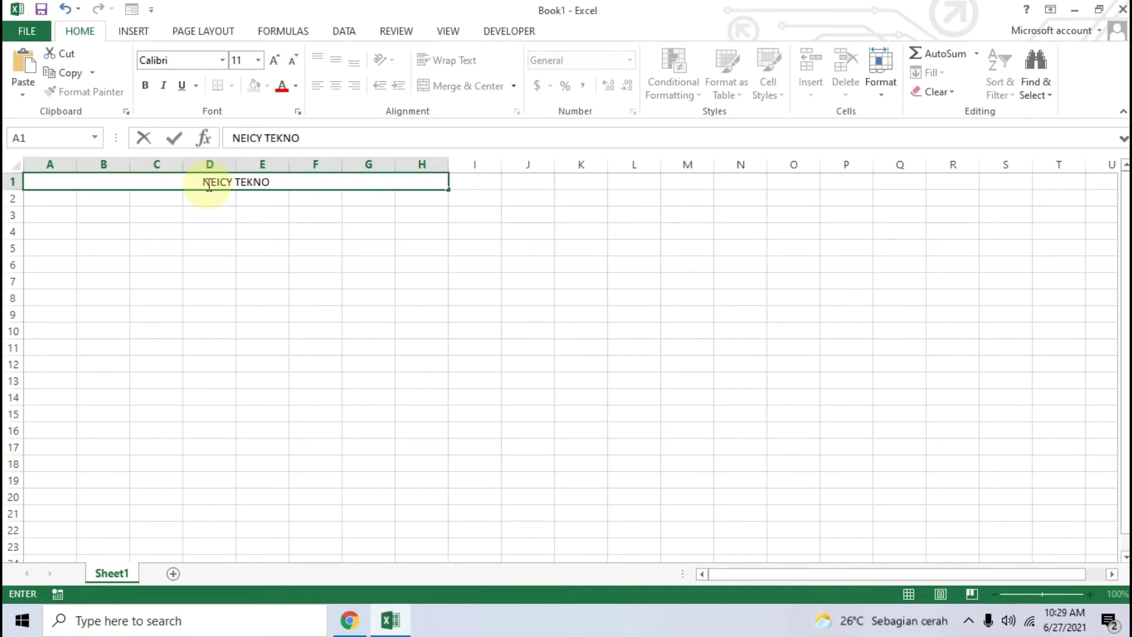
click(202, 242)
Merge and center A2:H2 and enter the company's street address and phone line with x placeholders for the numbers.
drag(44, 196, 422, 198)
click(465, 93)
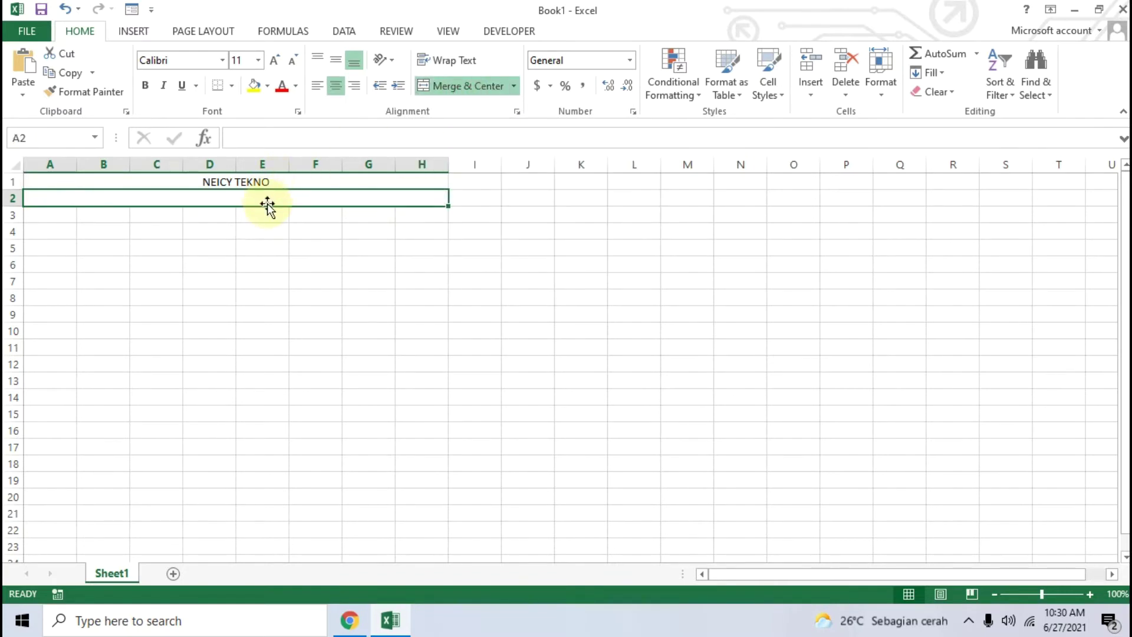
text(Jl. C)
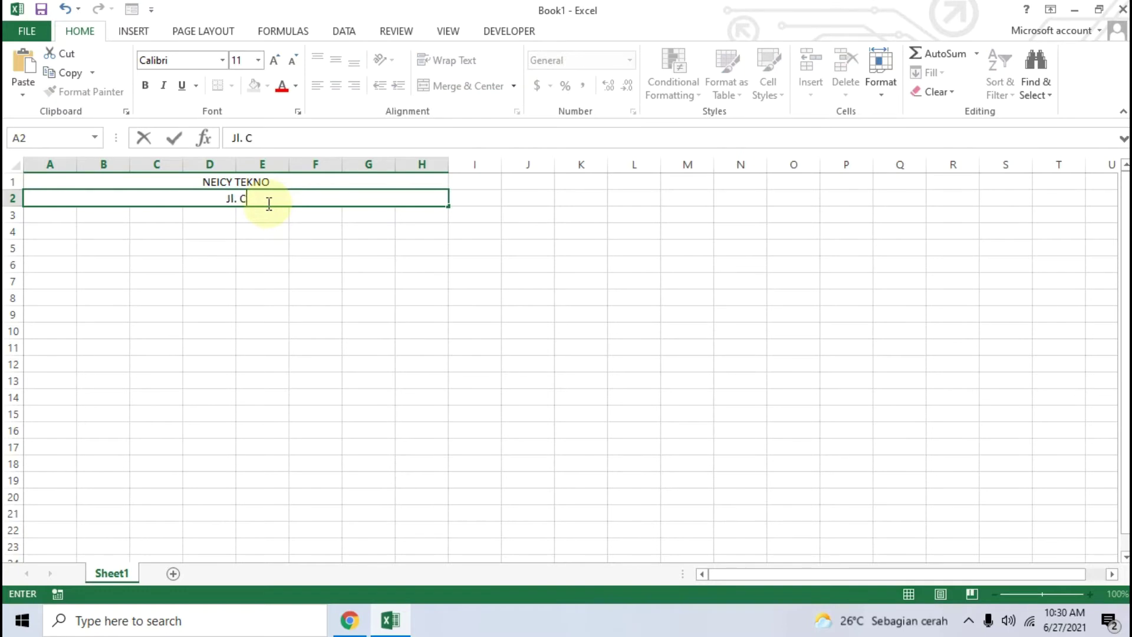
text(isurapan)
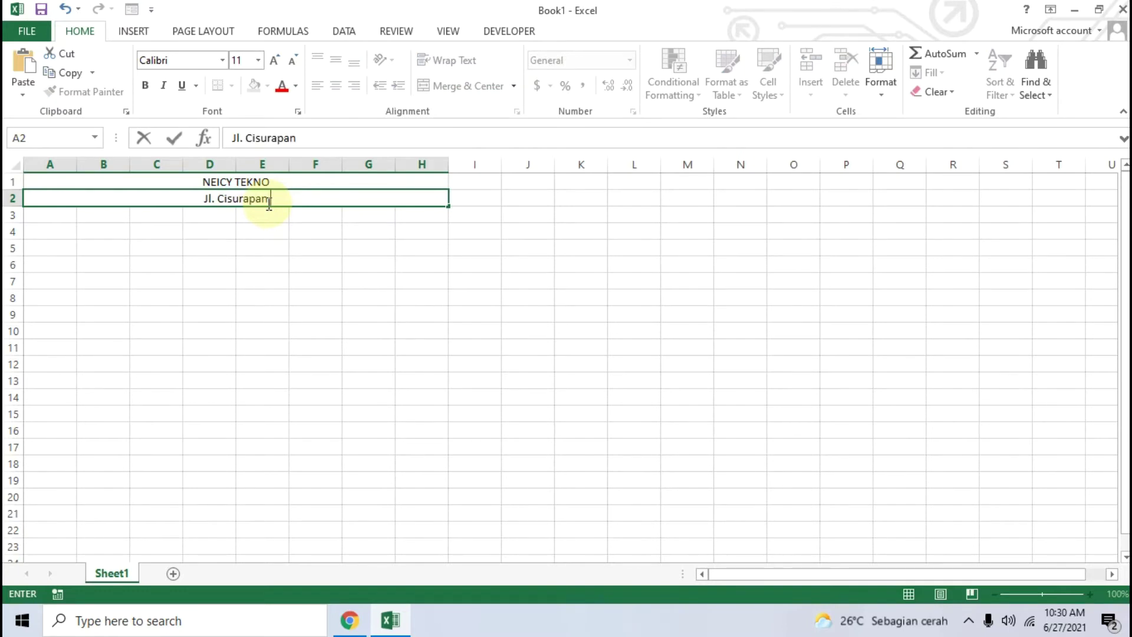
text( No. xx Tel)
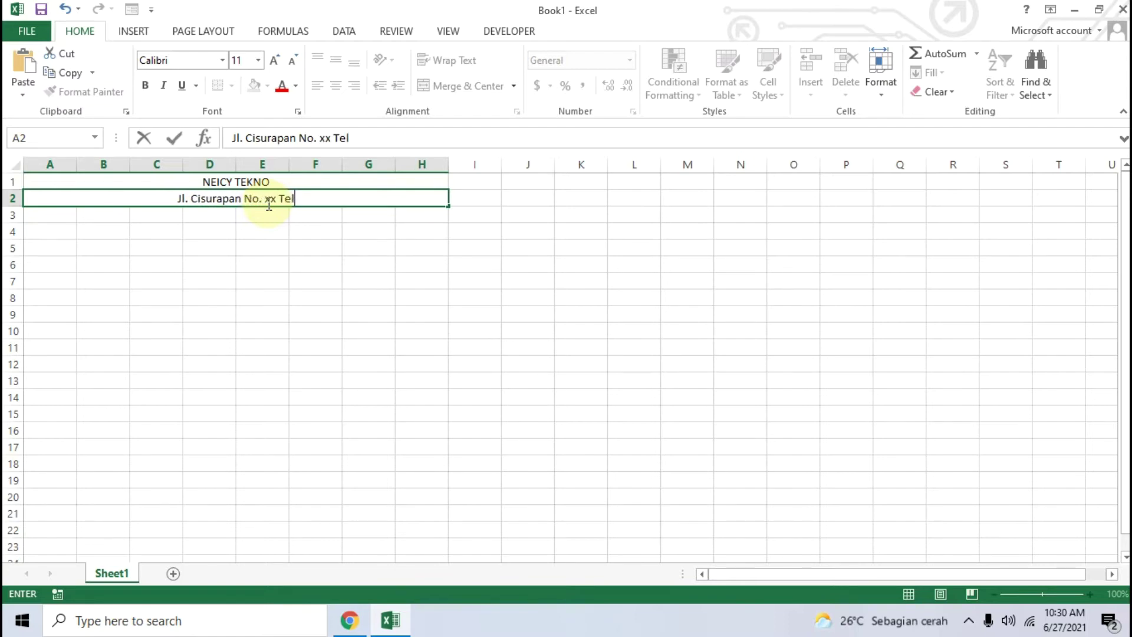
text(p. xxxxxxxx)
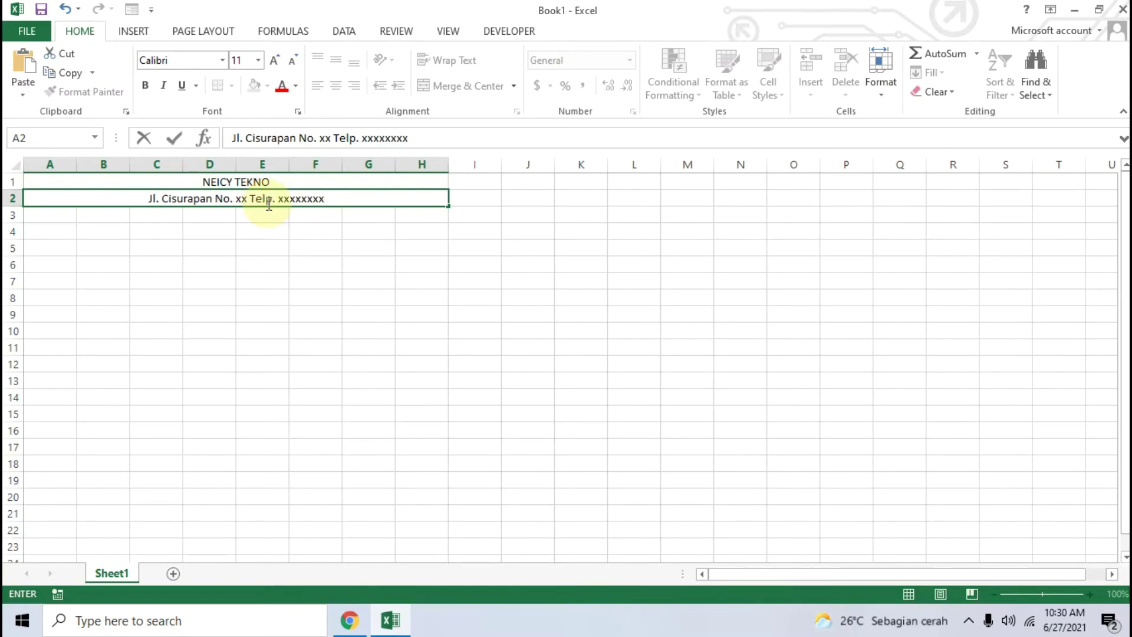
Merge and center A3:H3 and enter "Kota Garut" as the city line.
drag(55, 213, 439, 214)
click(469, 87)
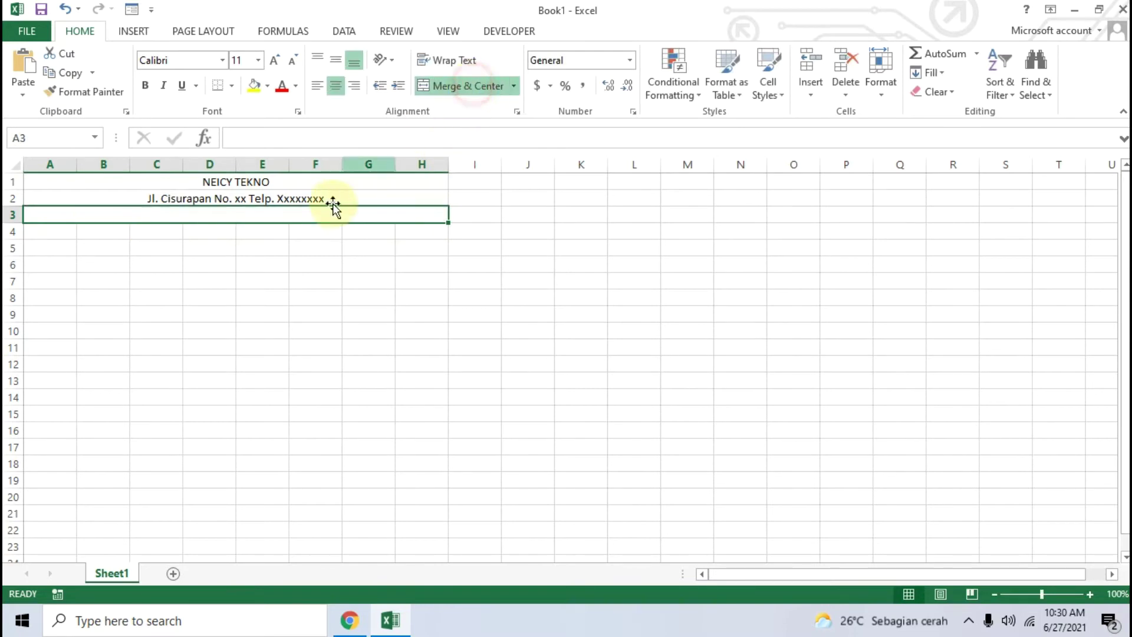
text(Kota Garut)
key(Return)
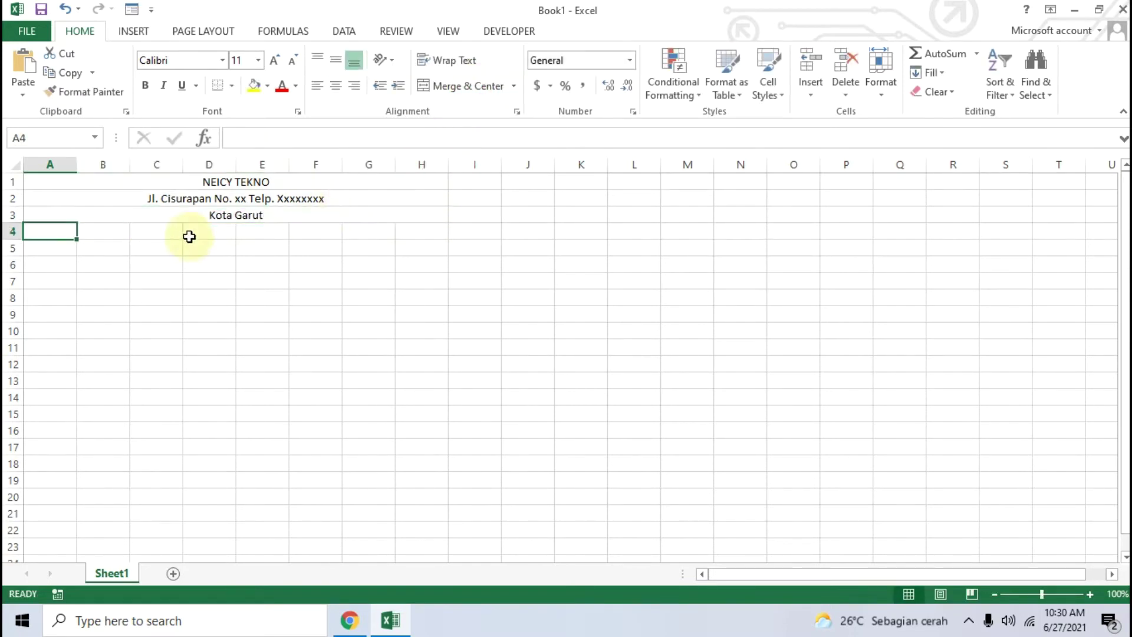
Merge and center A4:H4, enter the title "BUKU EKSPEDISI", and check it against the letterhead sample in Chrome.
drag(56, 233, 406, 230)
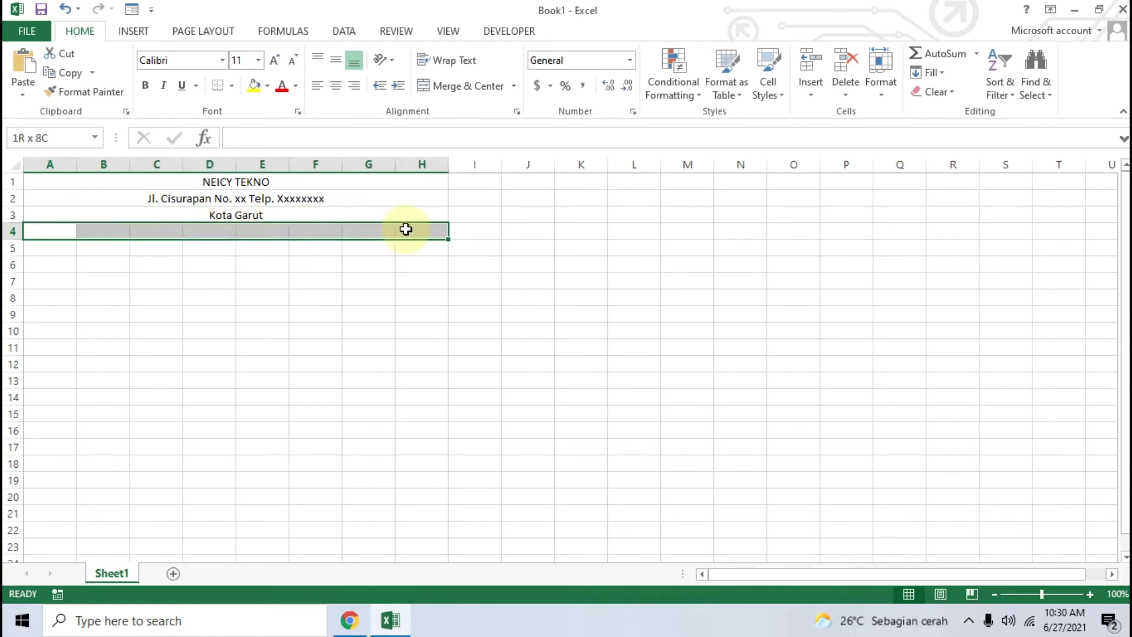
click(472, 86)
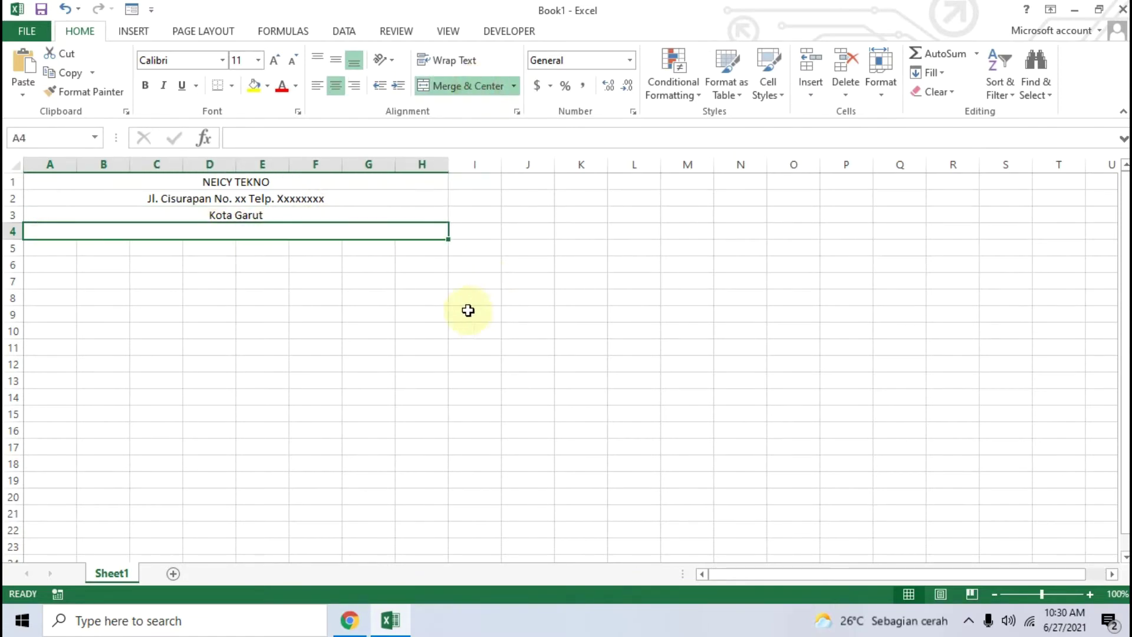
text(Bu)
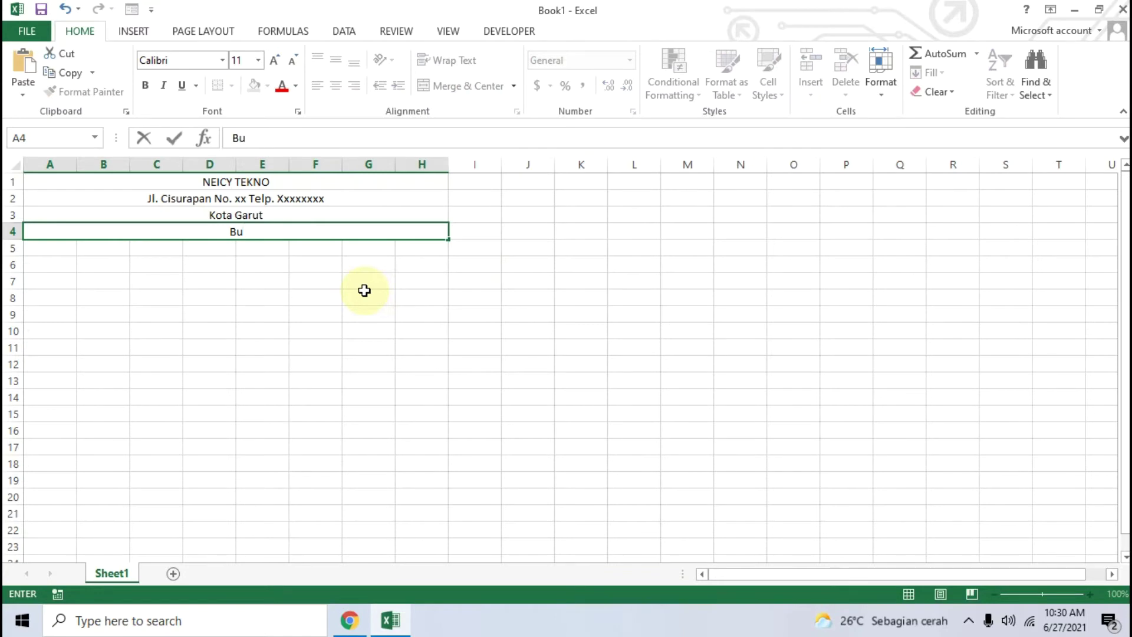
text(KU EKSPEDISI)
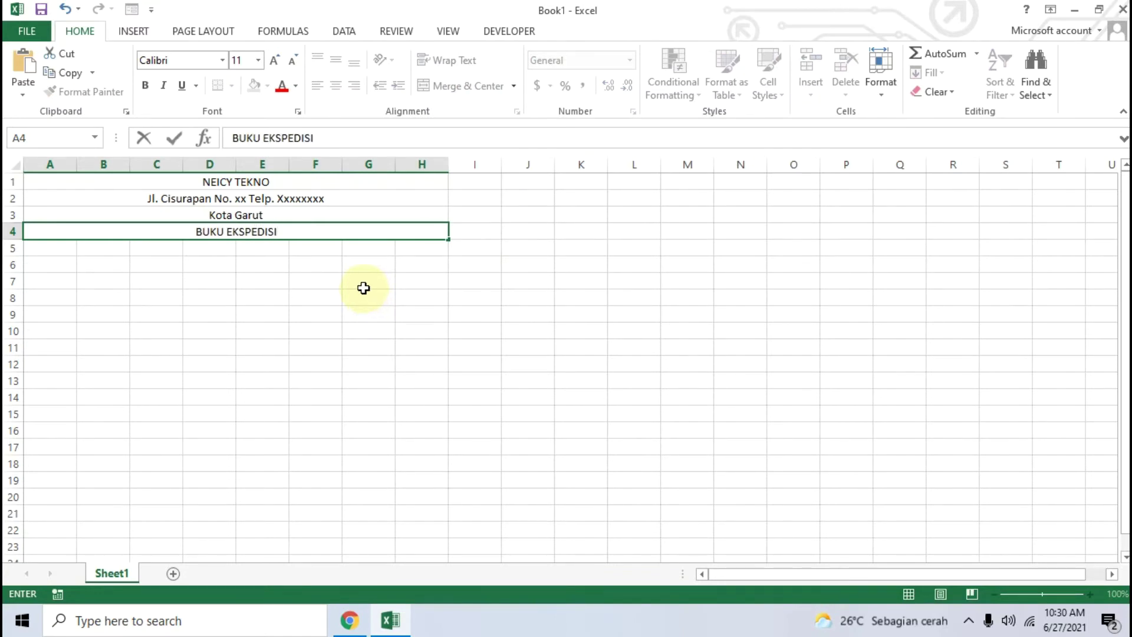
click(357, 623)
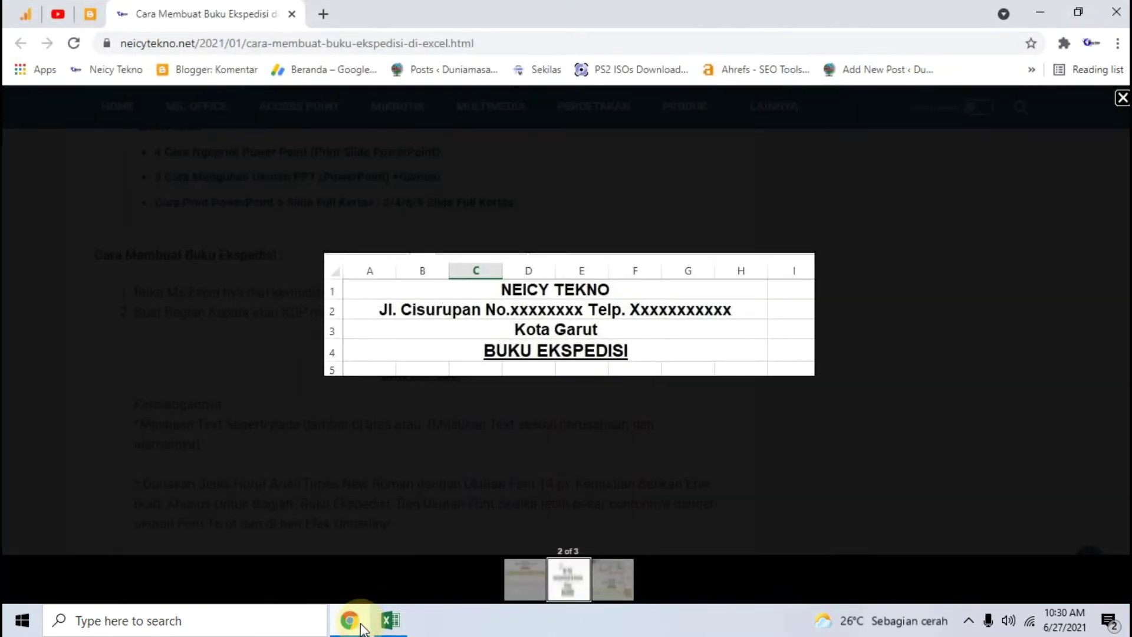
click(352, 622)
click(273, 252)
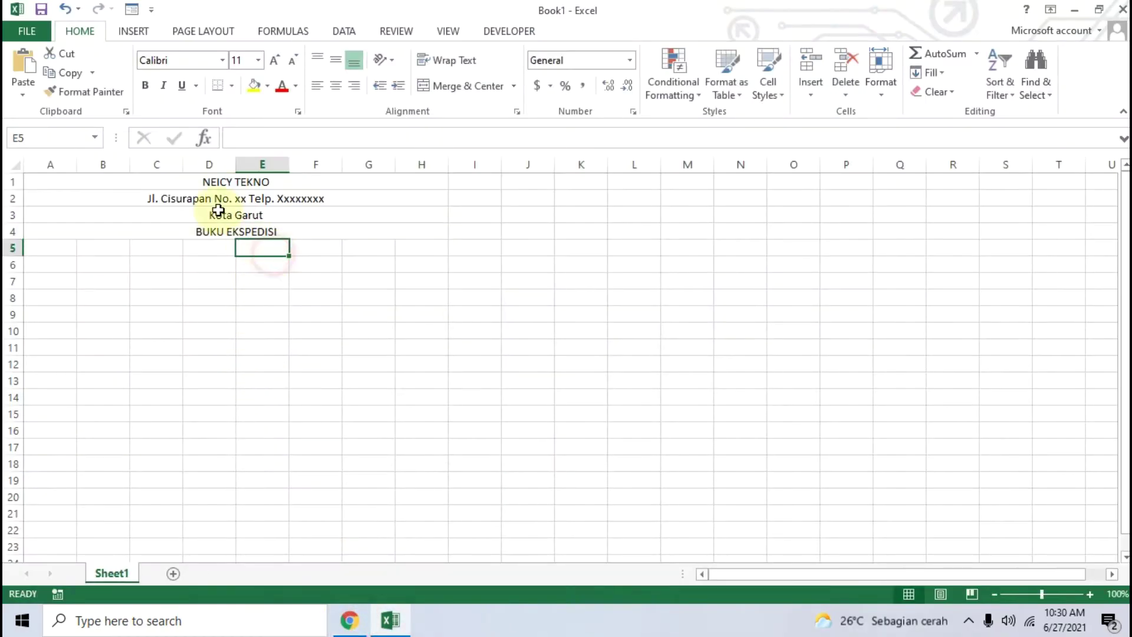
click(222, 252)
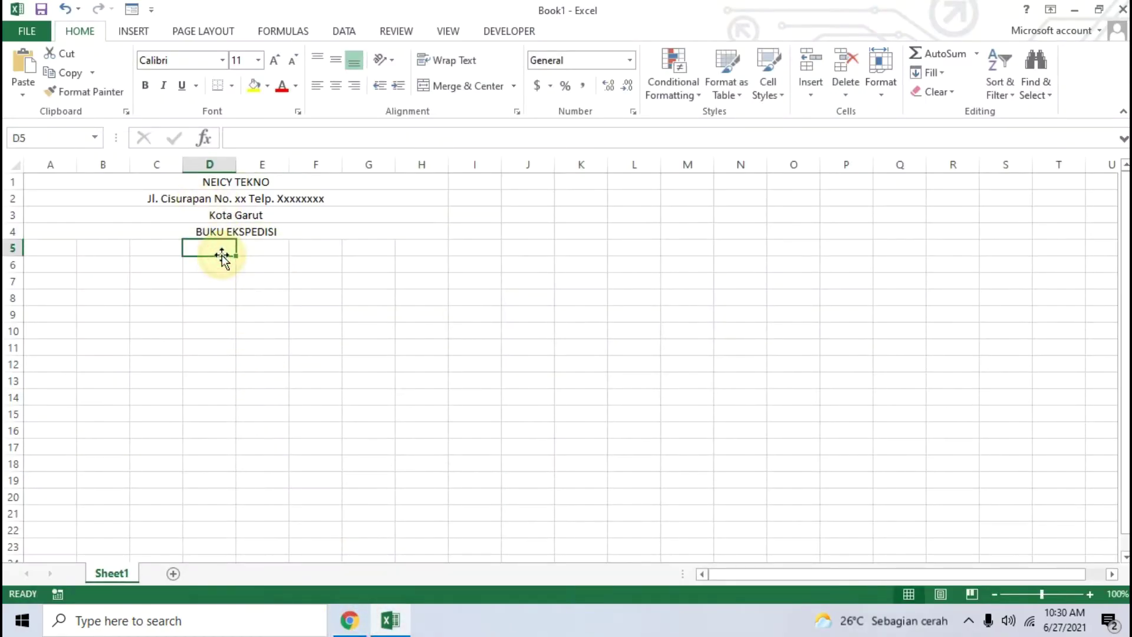
Check the letterhead sample in Chrome and format the three letterhead lines in A1:H3 of the Excel sheet as bold Arial 14.
click(349, 621)
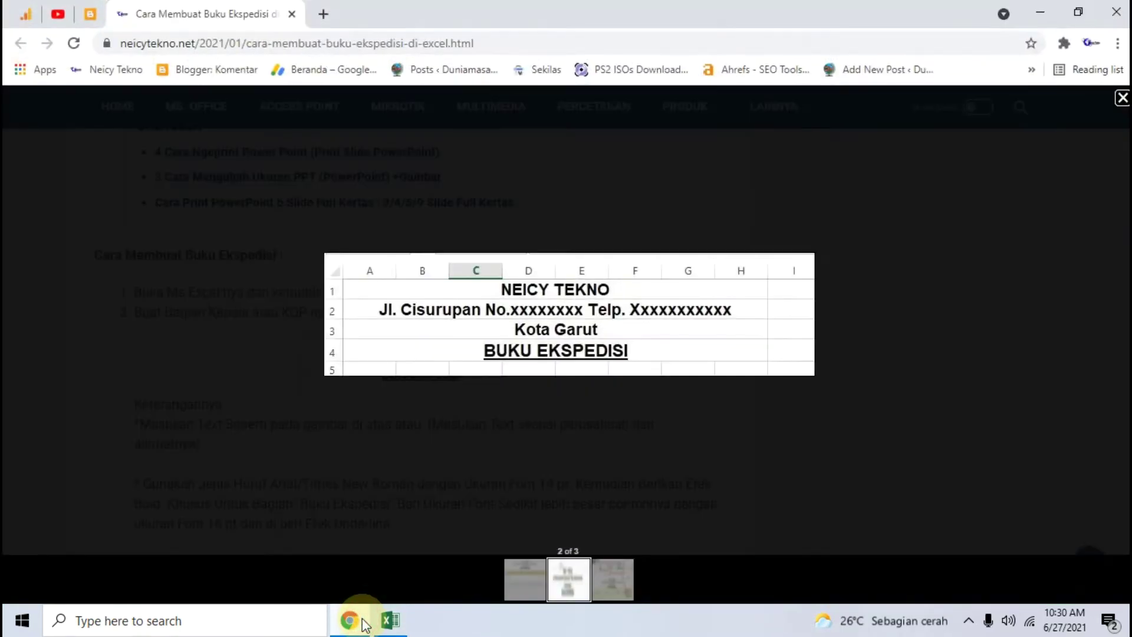
click(364, 623)
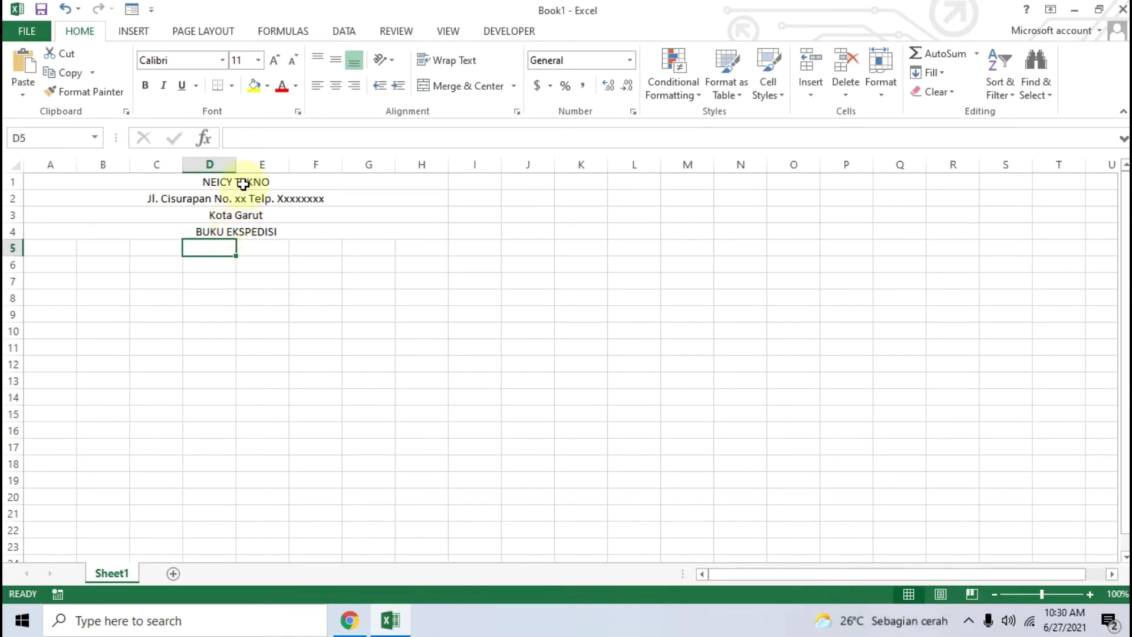
drag(243, 185, 253, 222)
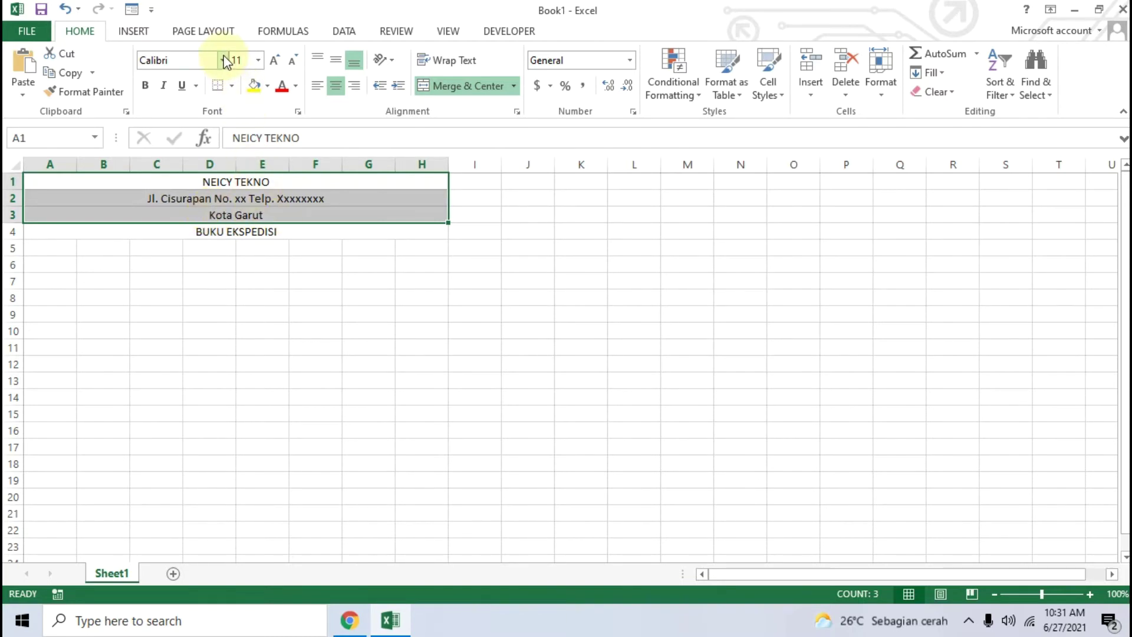
click(259, 61)
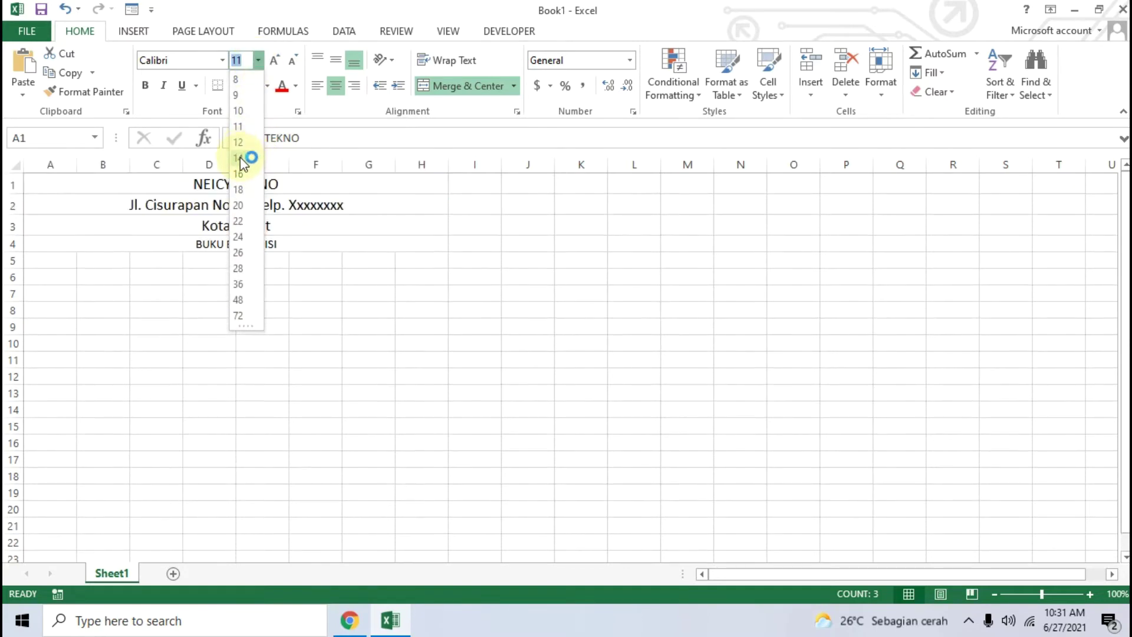
click(248, 158)
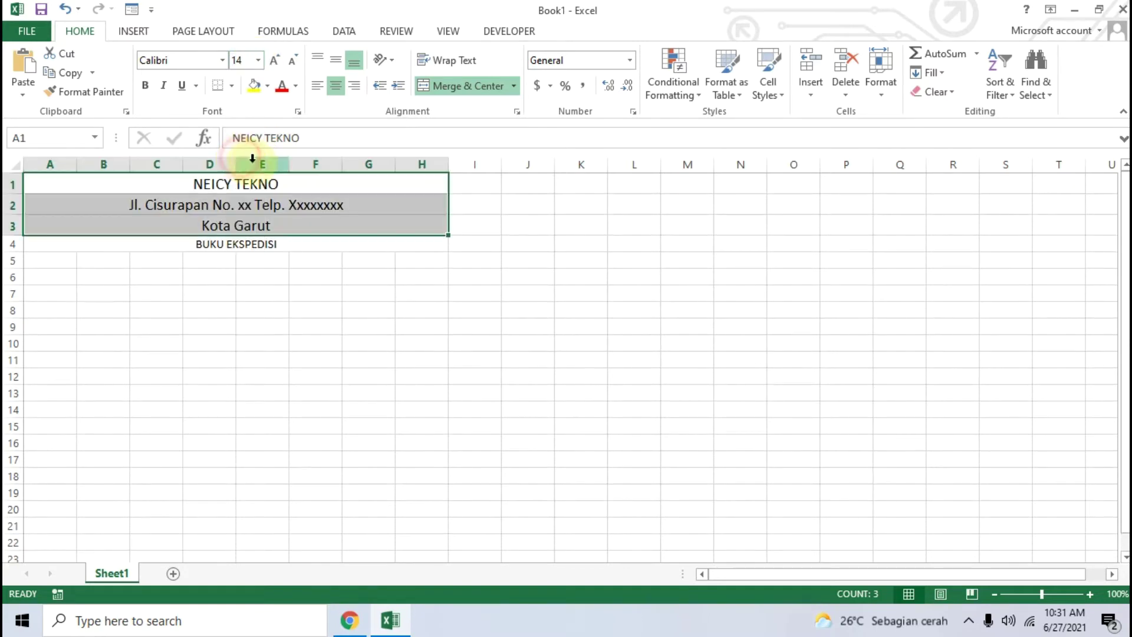
click(224, 61)
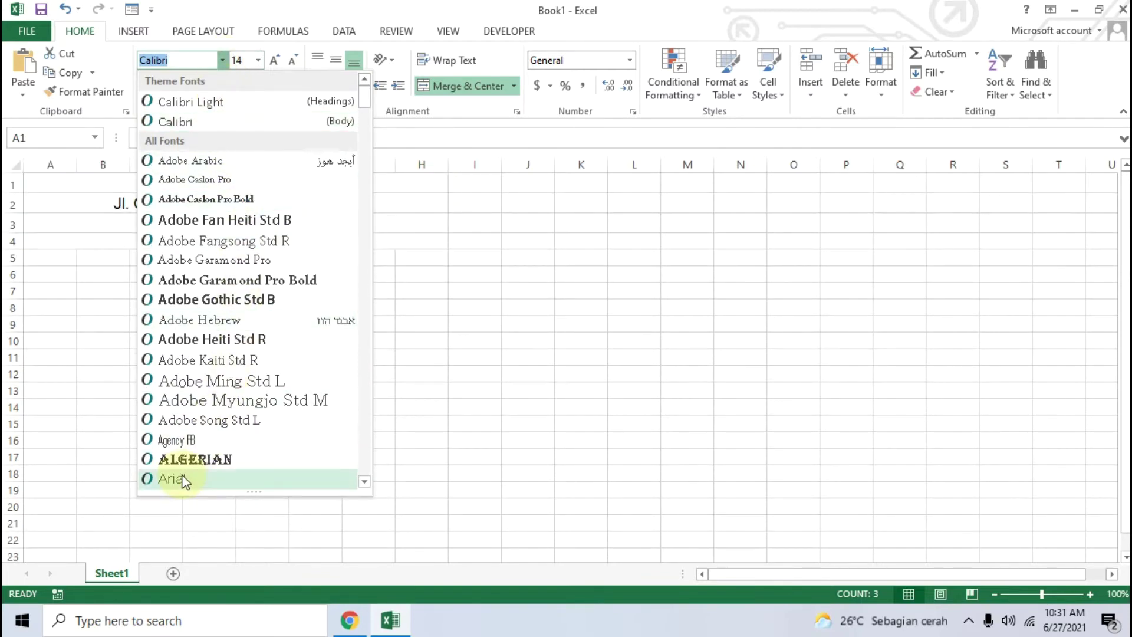
click(183, 481)
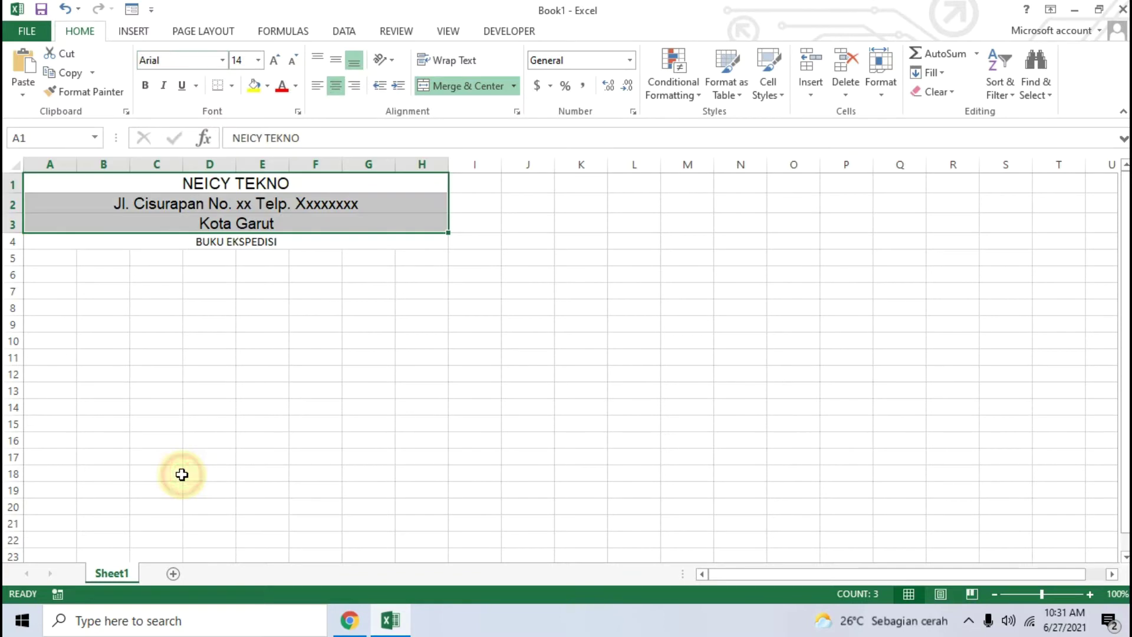
click(146, 87)
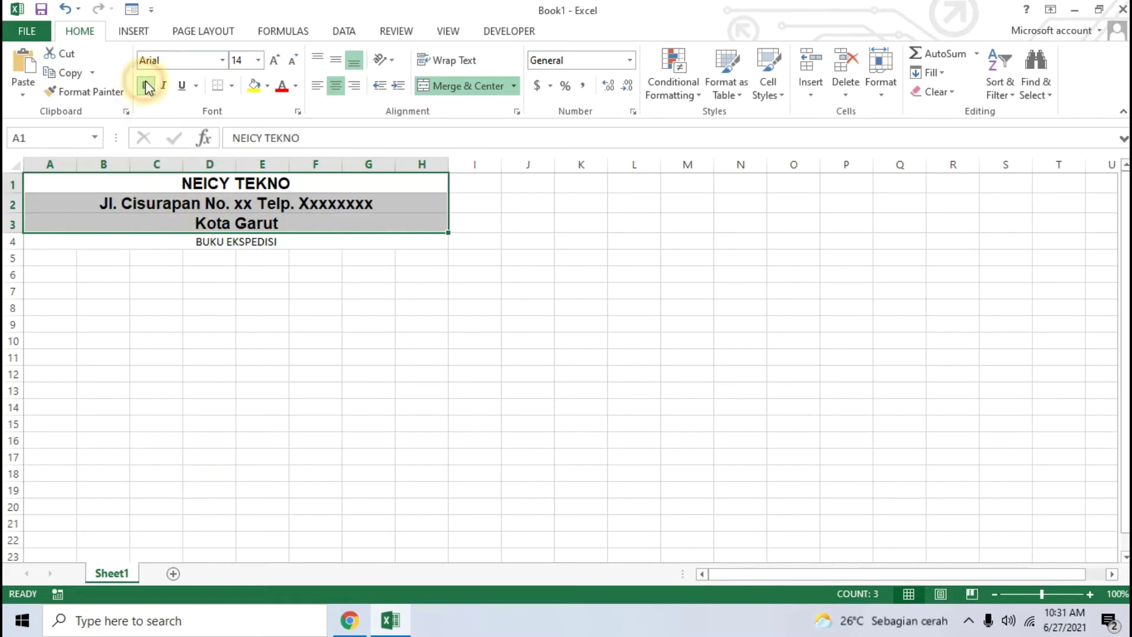
Format the "BUKU EKSPEDISI" title in row 4 as Arial 18, bold and underlined.
click(177, 245)
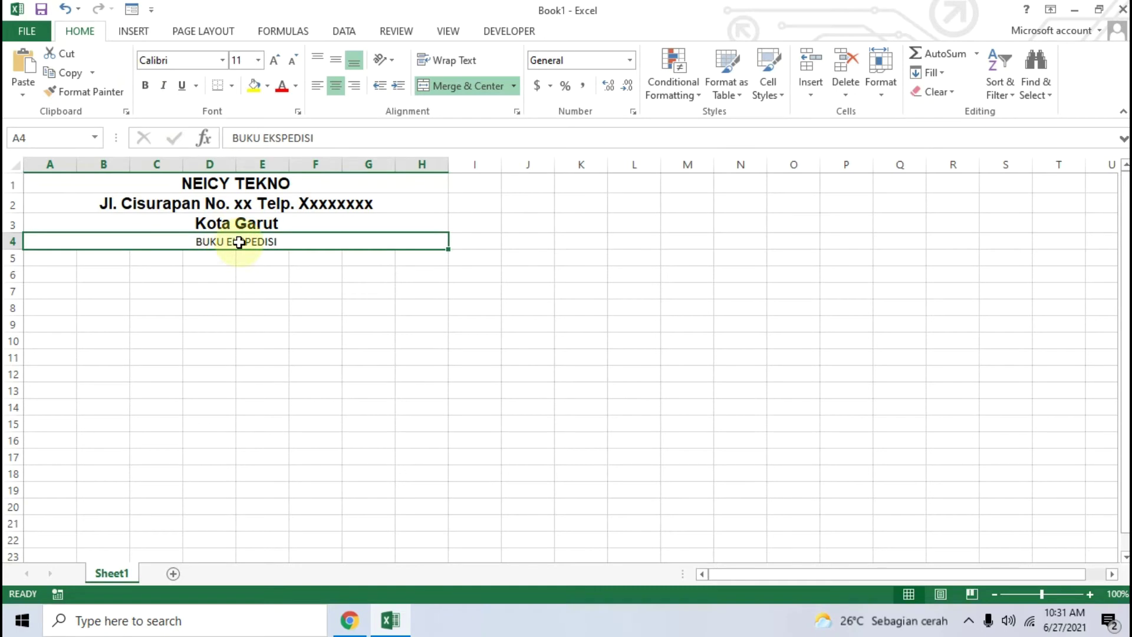
click(298, 241)
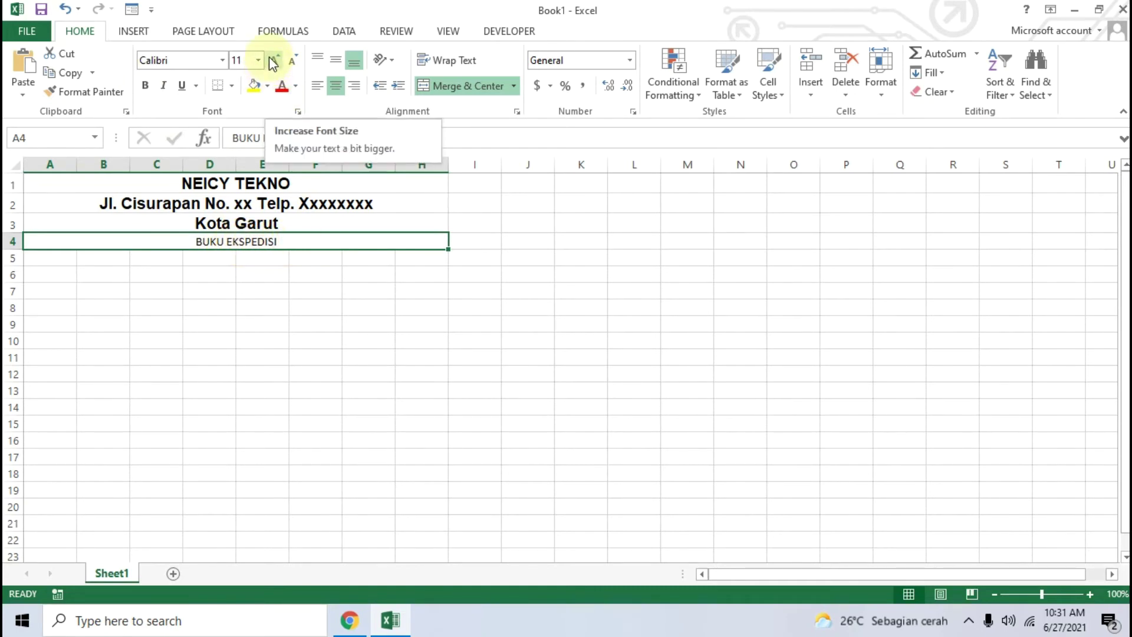
click(223, 60)
click(177, 479)
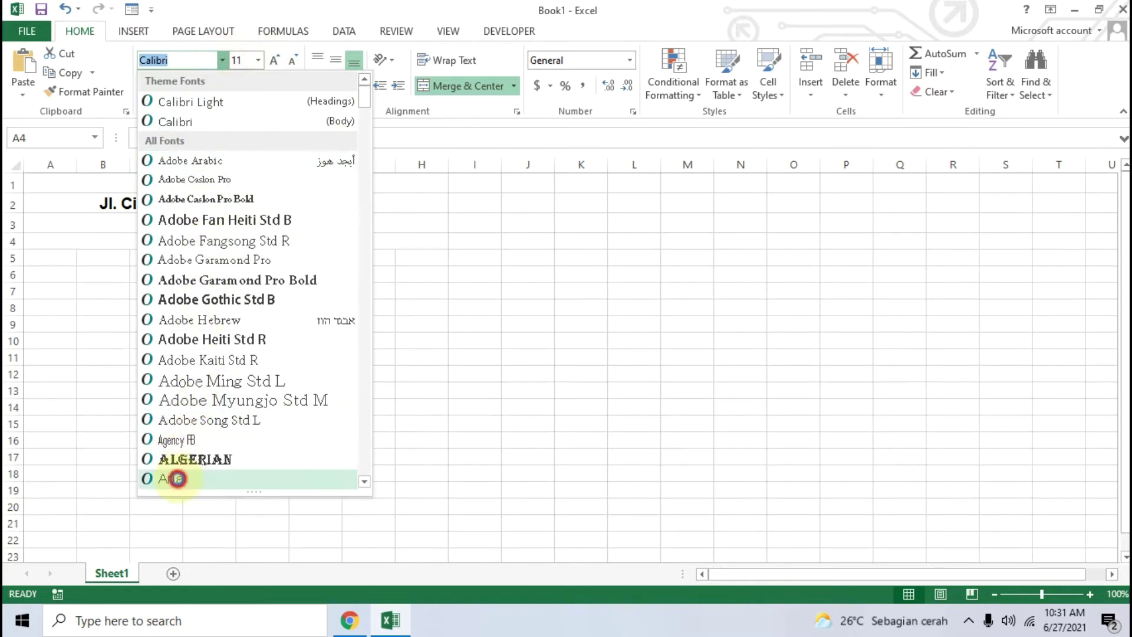
click(274, 59)
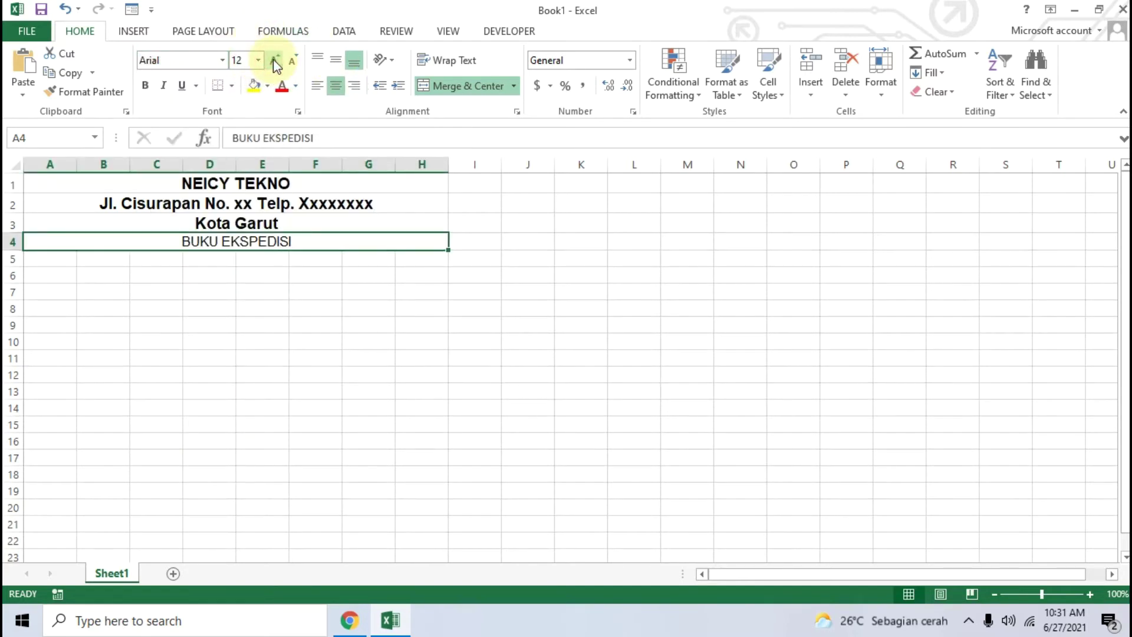
click(274, 59)
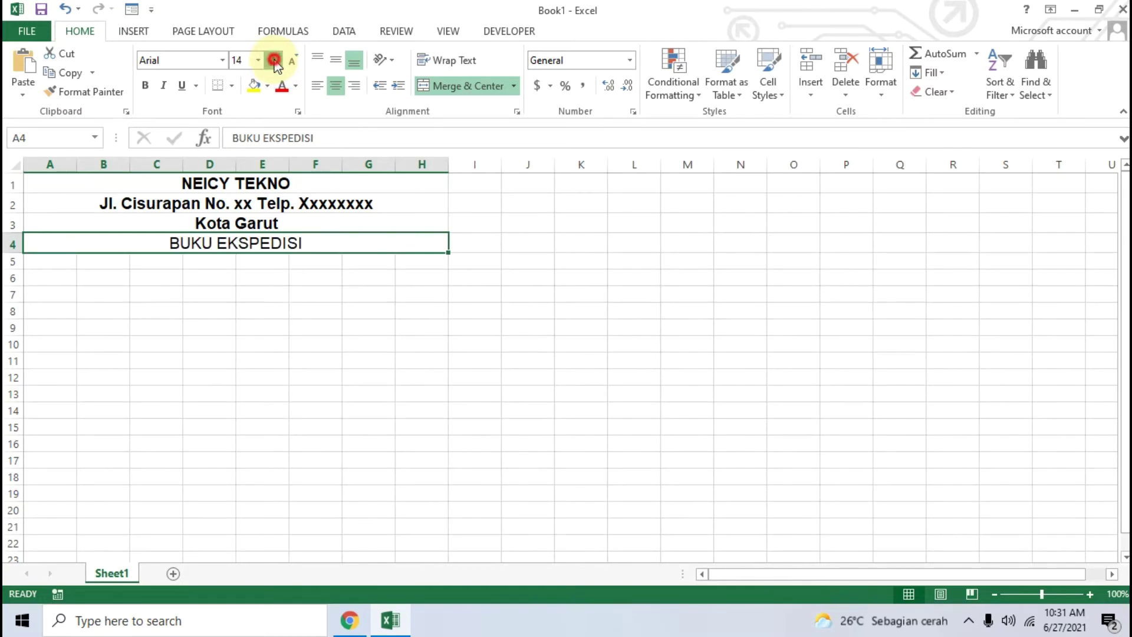
click(274, 59)
click(274, 59)
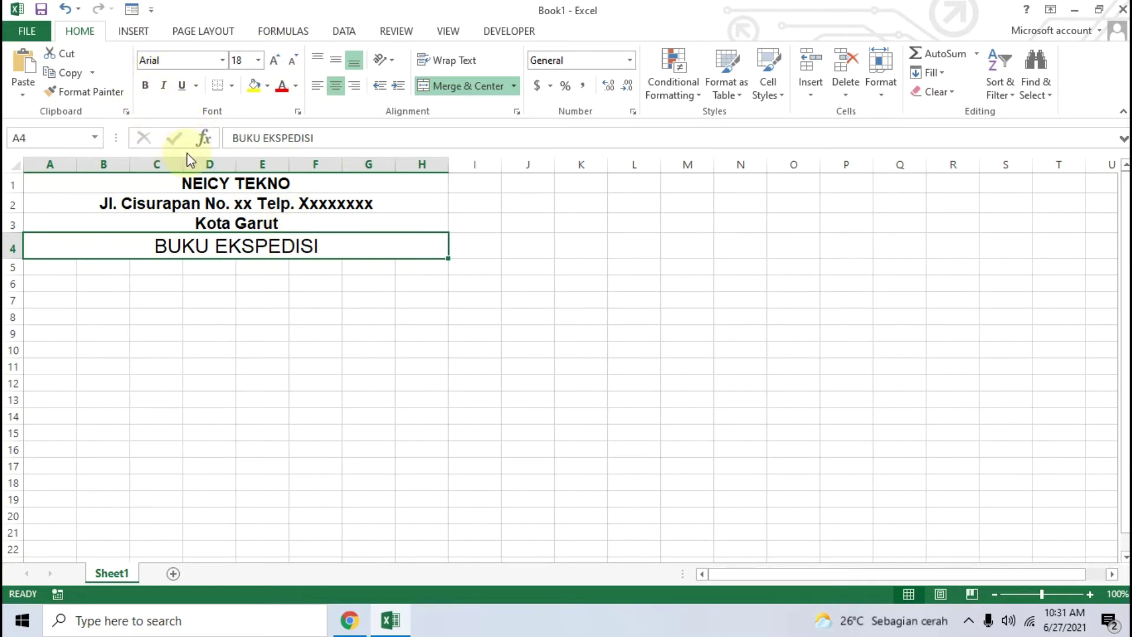
click(145, 86)
click(181, 86)
click(344, 333)
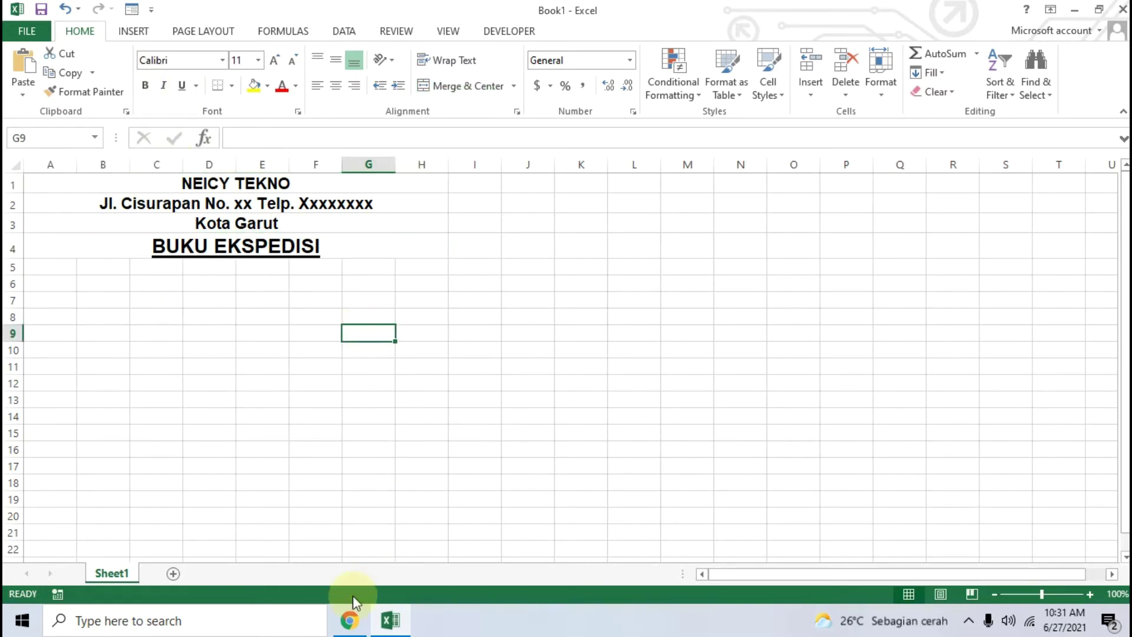
Switch to Chrome, view the third article image showing the table header layout, and return to the Excel workbook.
click(349, 621)
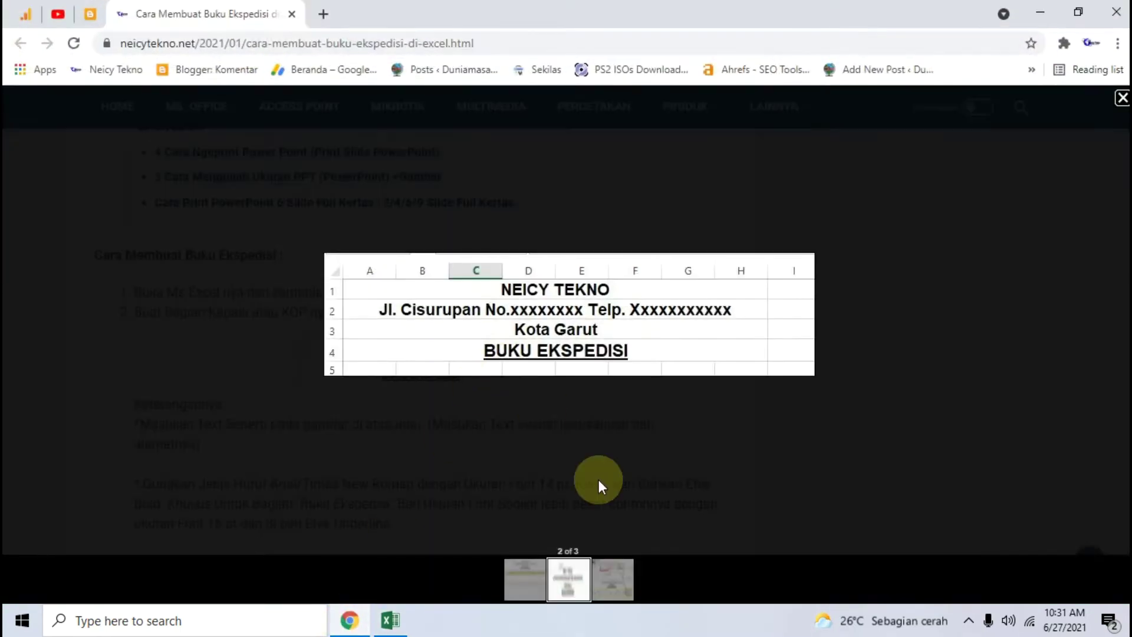
click(613, 581)
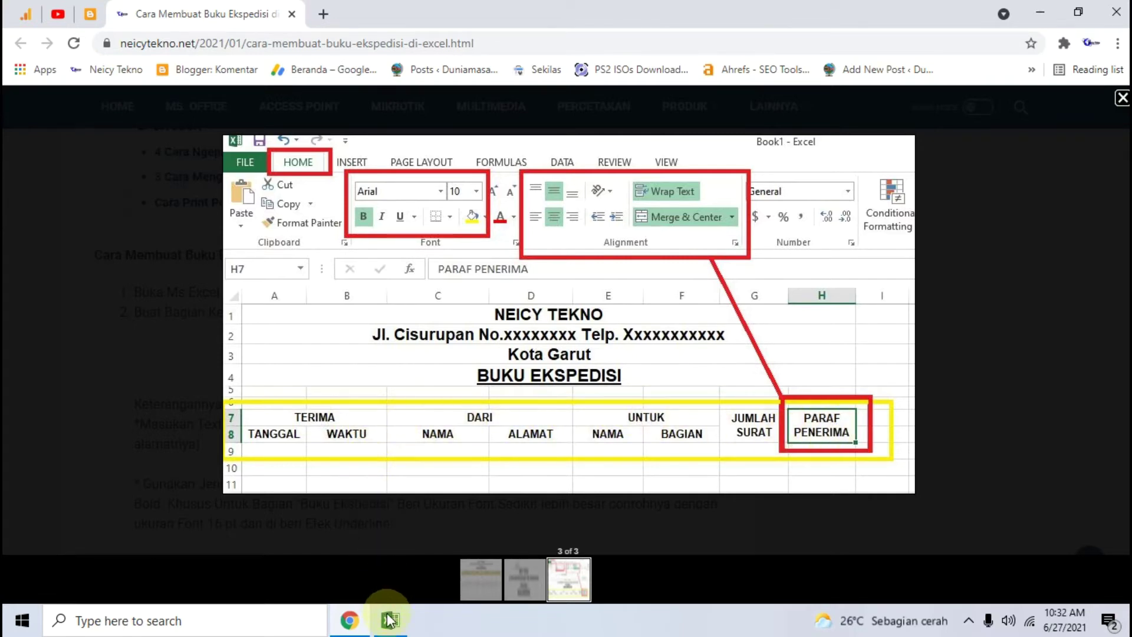
mouse_move(391, 621)
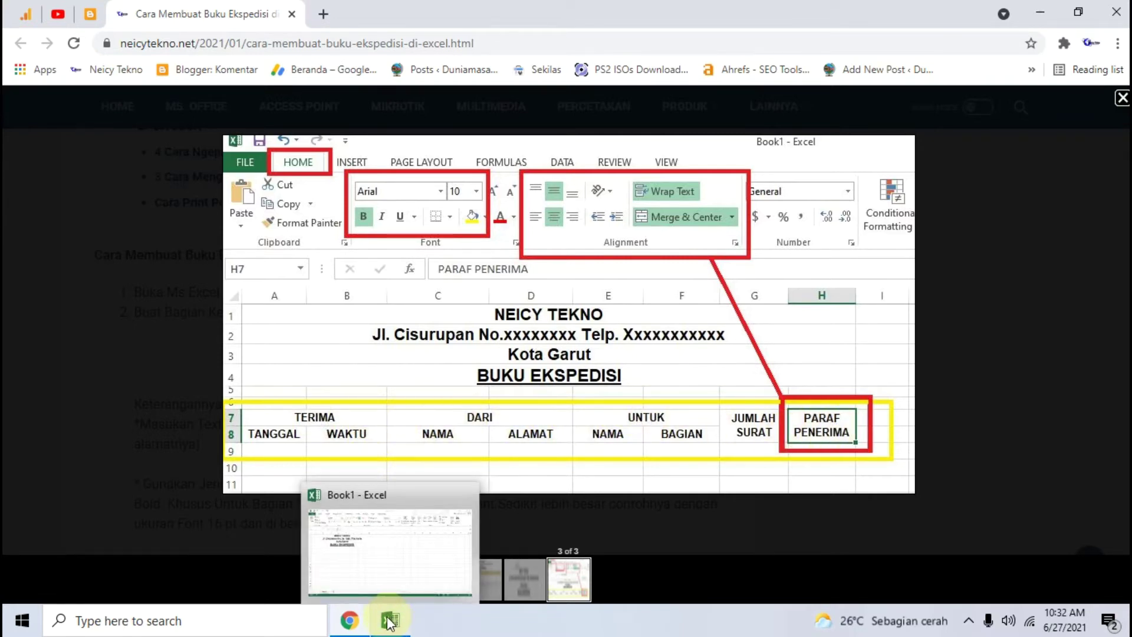
click(389, 621)
Enter the heading "TERIMA" in A6, checking its wording in the header sample in Chrome.
click(59, 301)
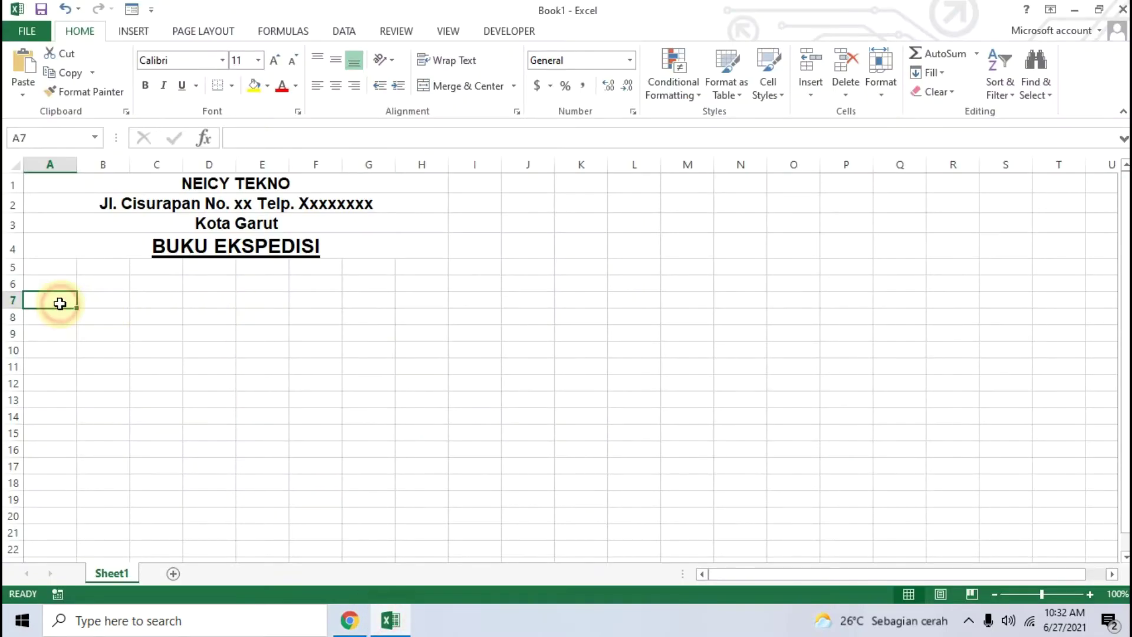
click(49, 266)
drag(49, 266, 432, 262)
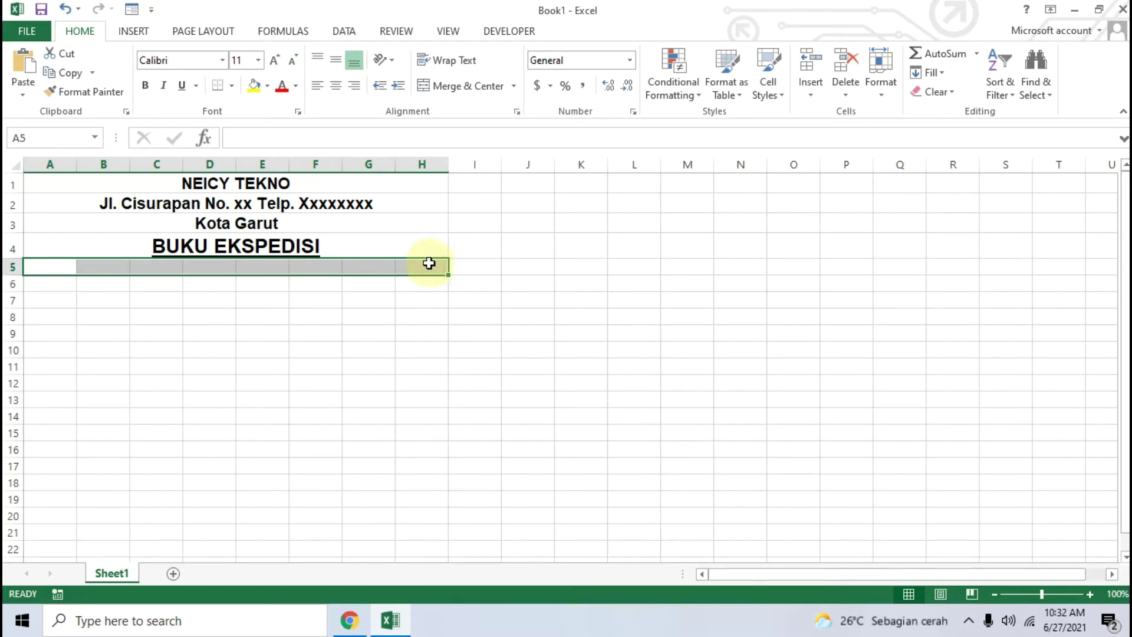
click(39, 281)
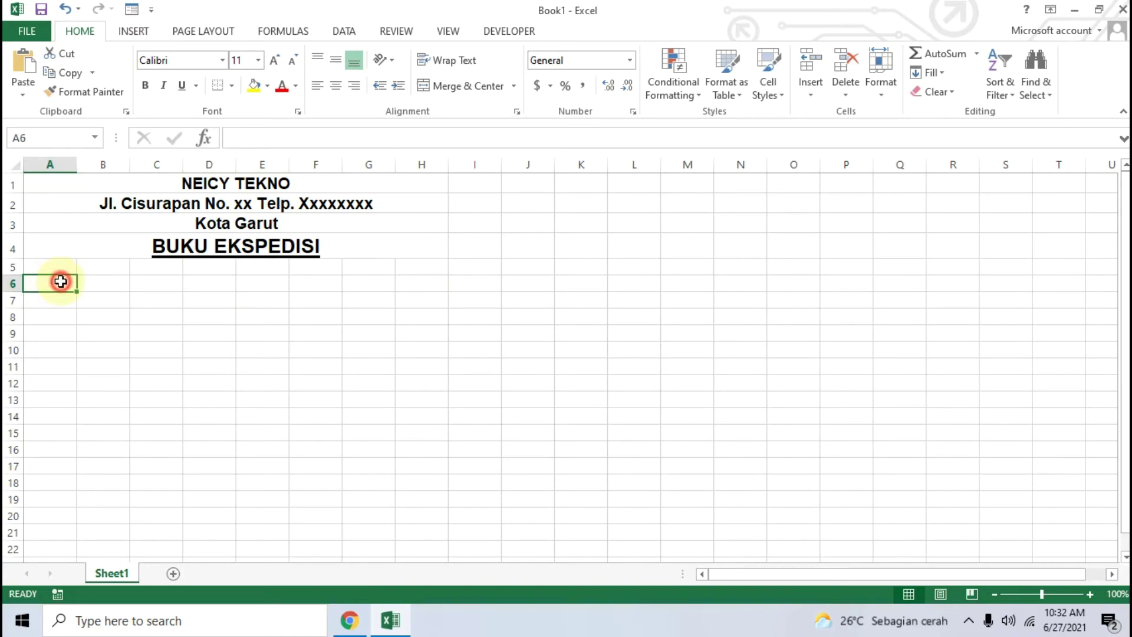
click(350, 620)
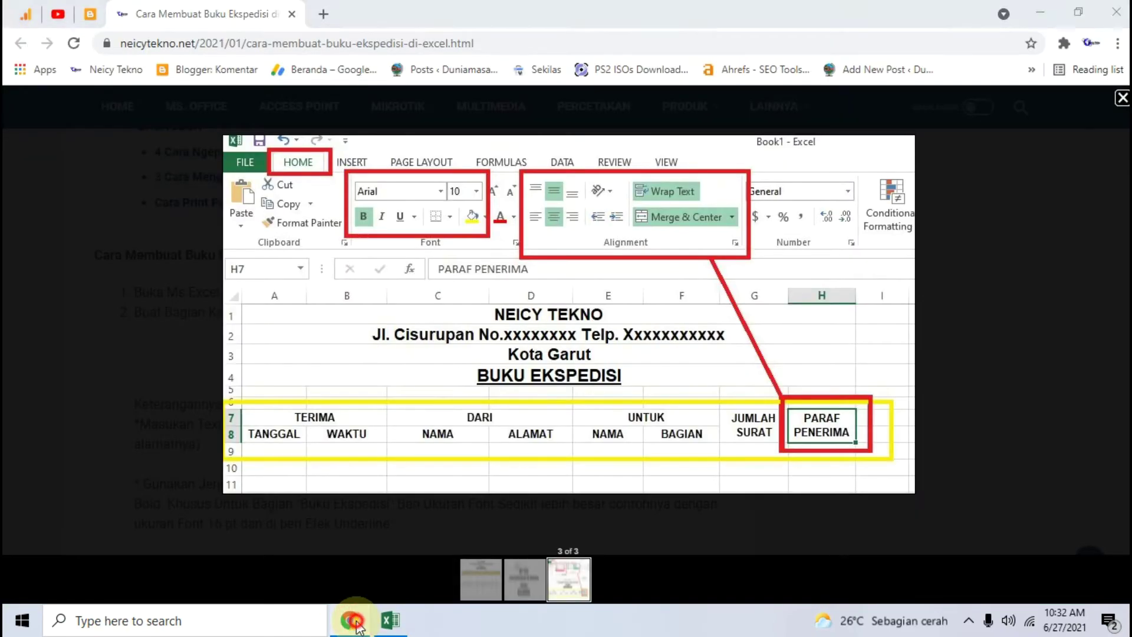
click(354, 622)
text(TERIMA)
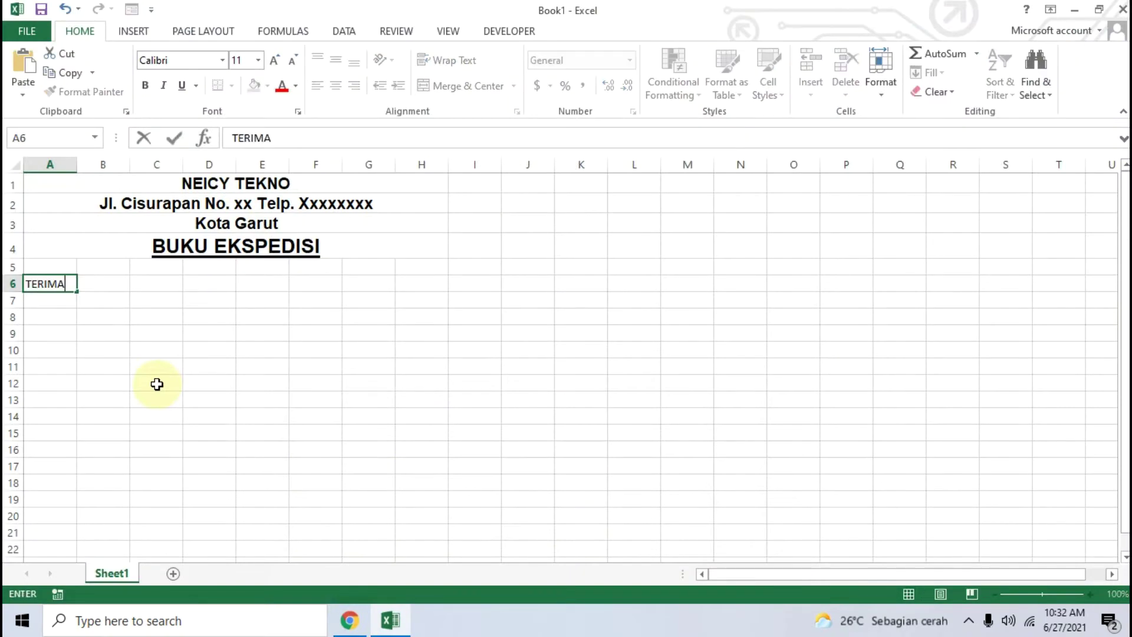
key(Return)
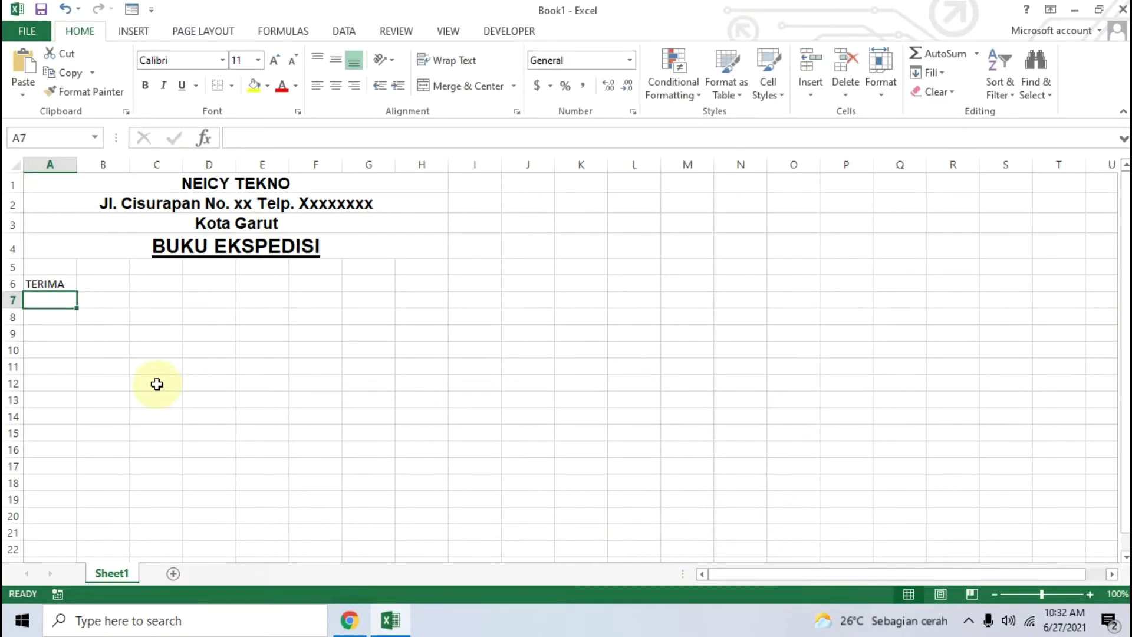
Check the sample in Chrome and enter the subheadings "TANGGAL" in A7 and "WAKTU" in B7.
click(394, 627)
click(354, 624)
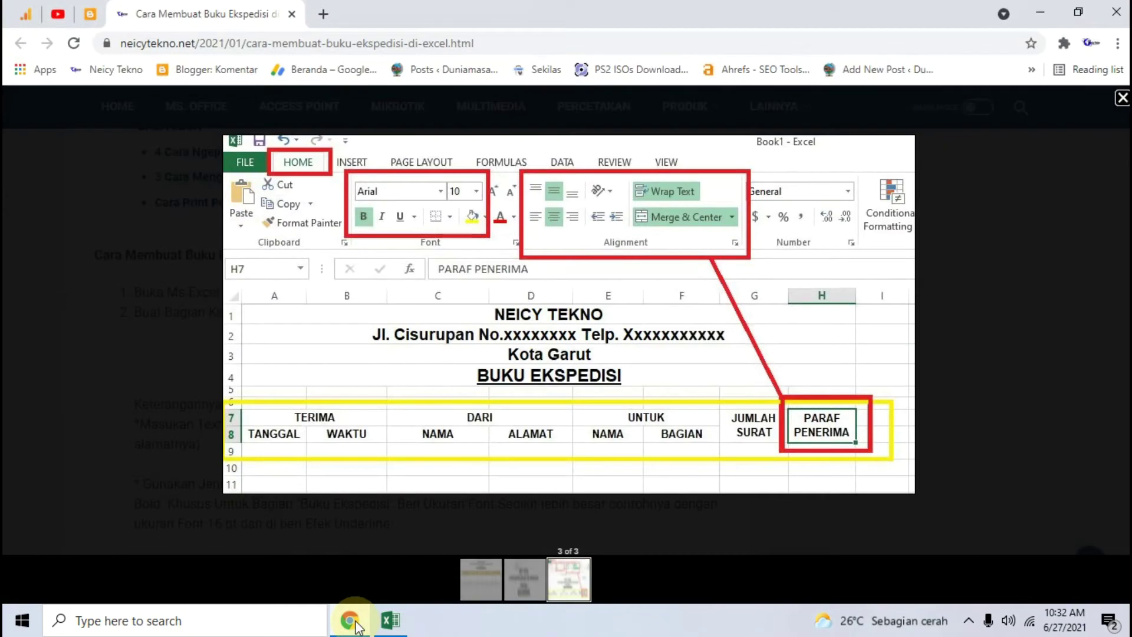
click(354, 624)
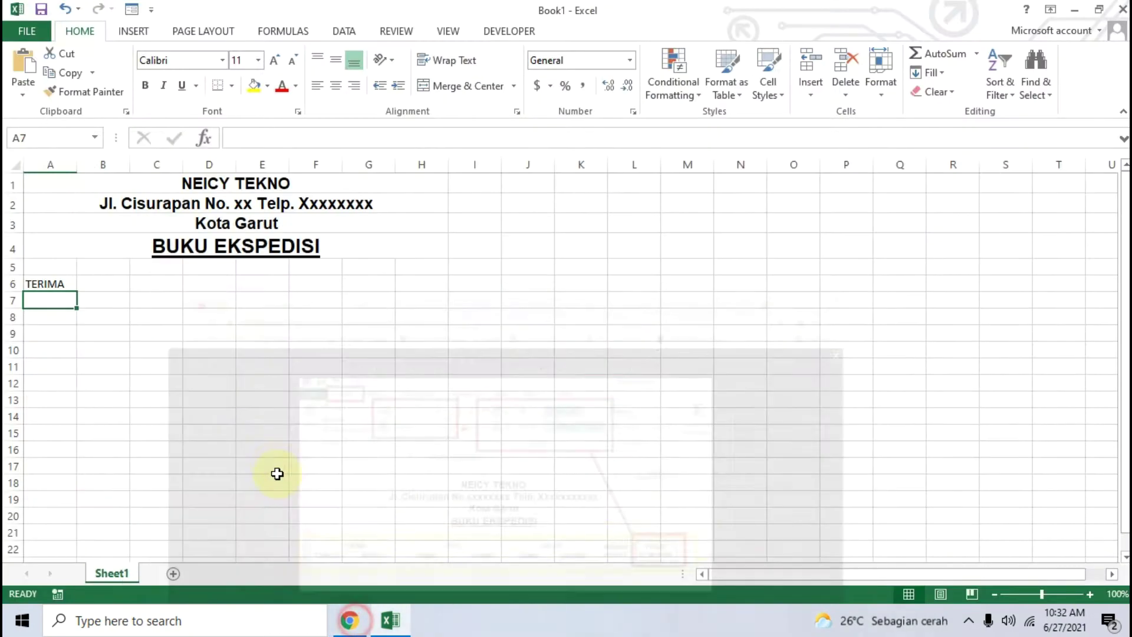
text(TANGGAL)
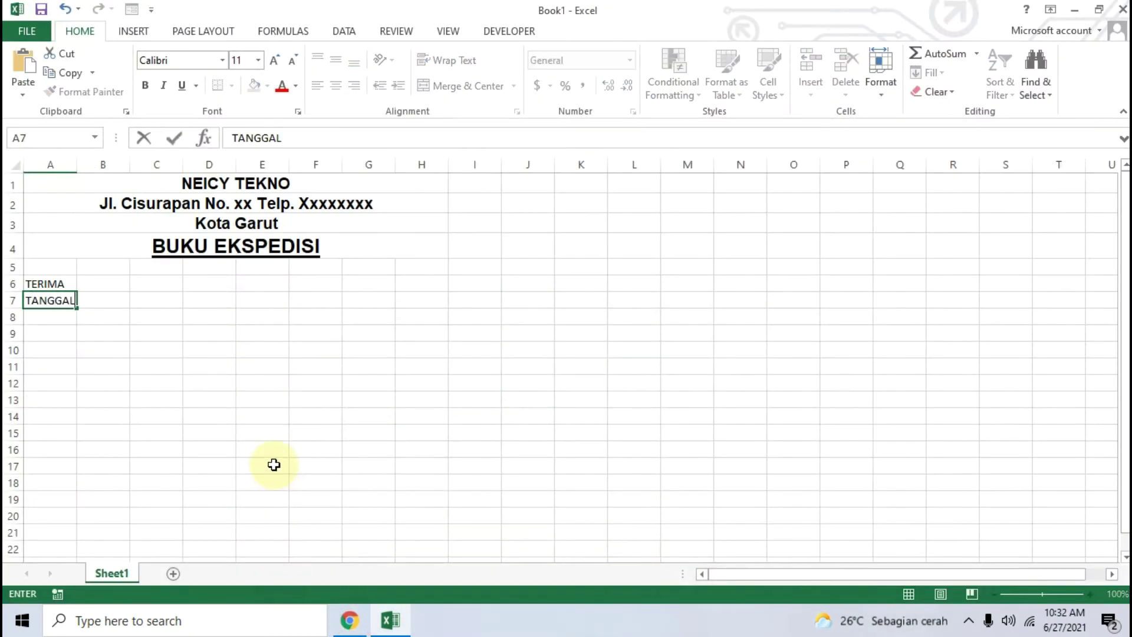
key(Tab)
text(WA)
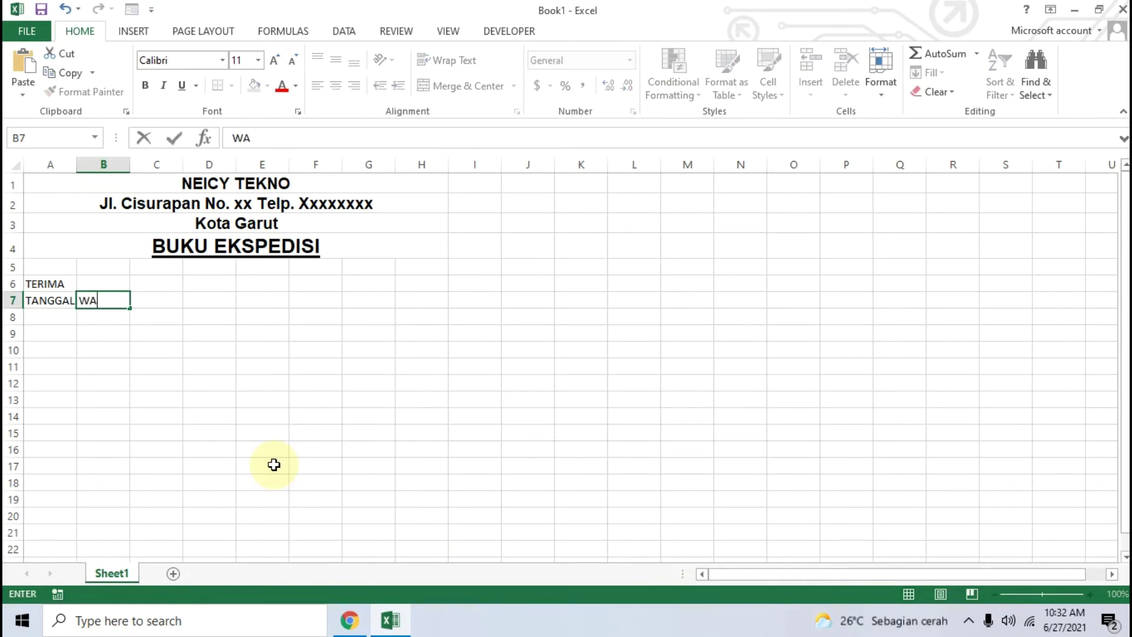
text(KTU)
click(171, 362)
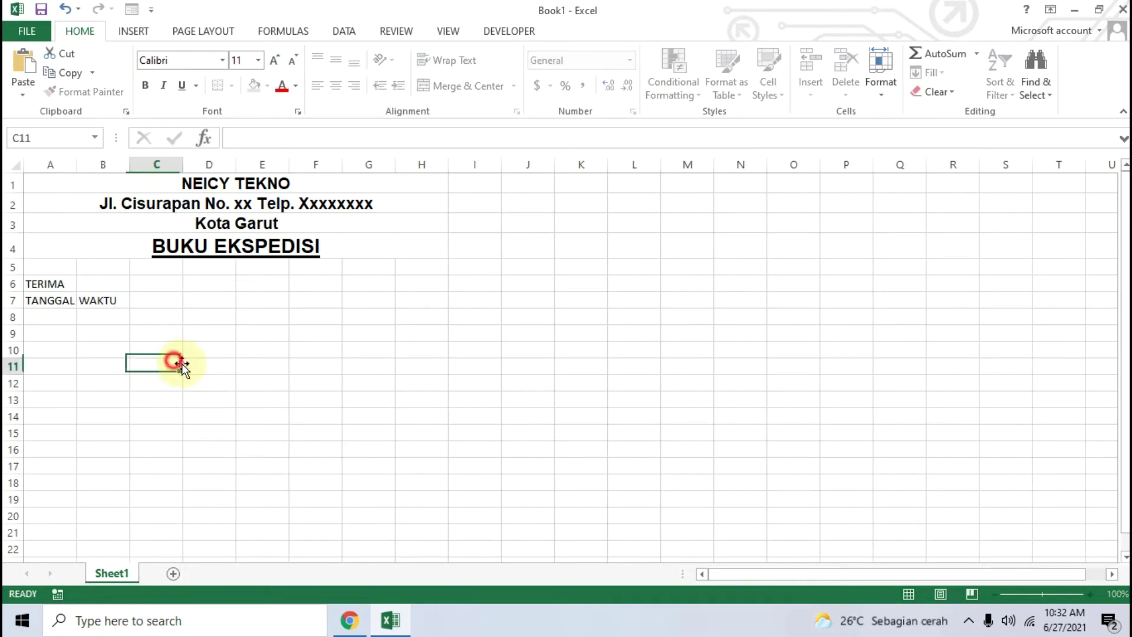
Merge and center the TERIMA heading across A6:B6, and widen columns A and B slightly.
click(47, 283)
drag(47, 283, 89, 287)
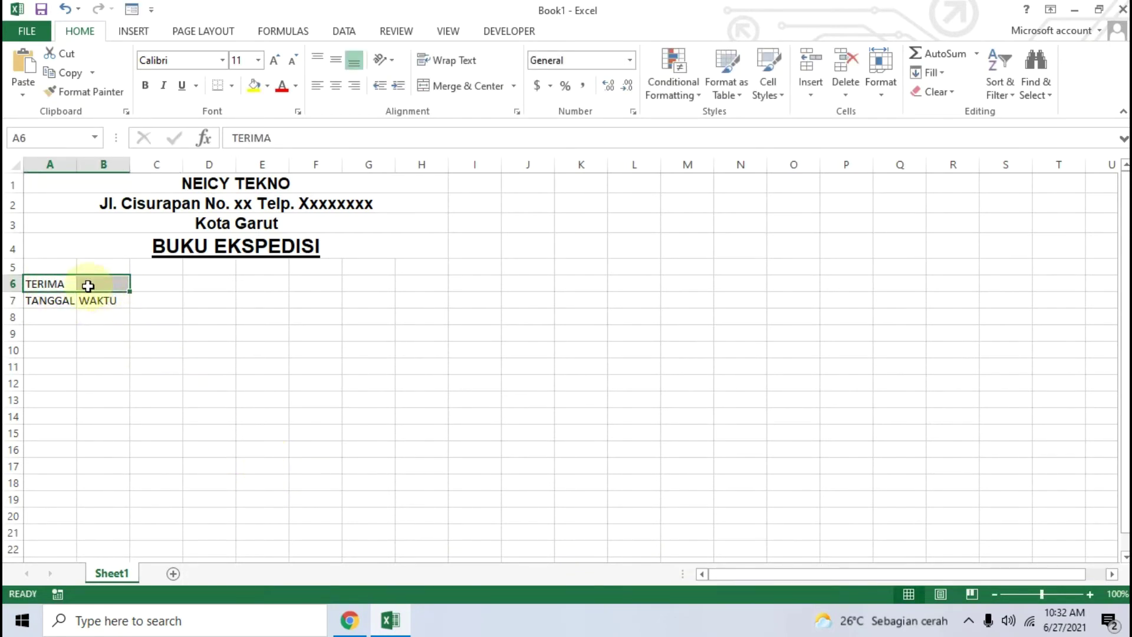
click(451, 90)
click(120, 332)
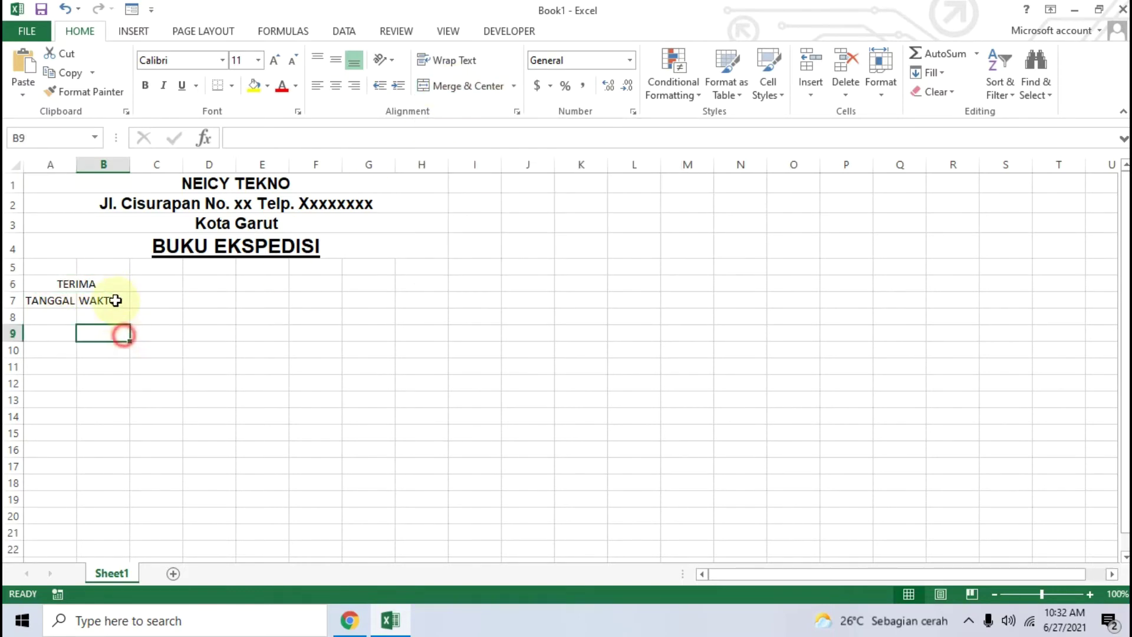
drag(76, 166, 138, 165)
click(135, 316)
click(97, 284)
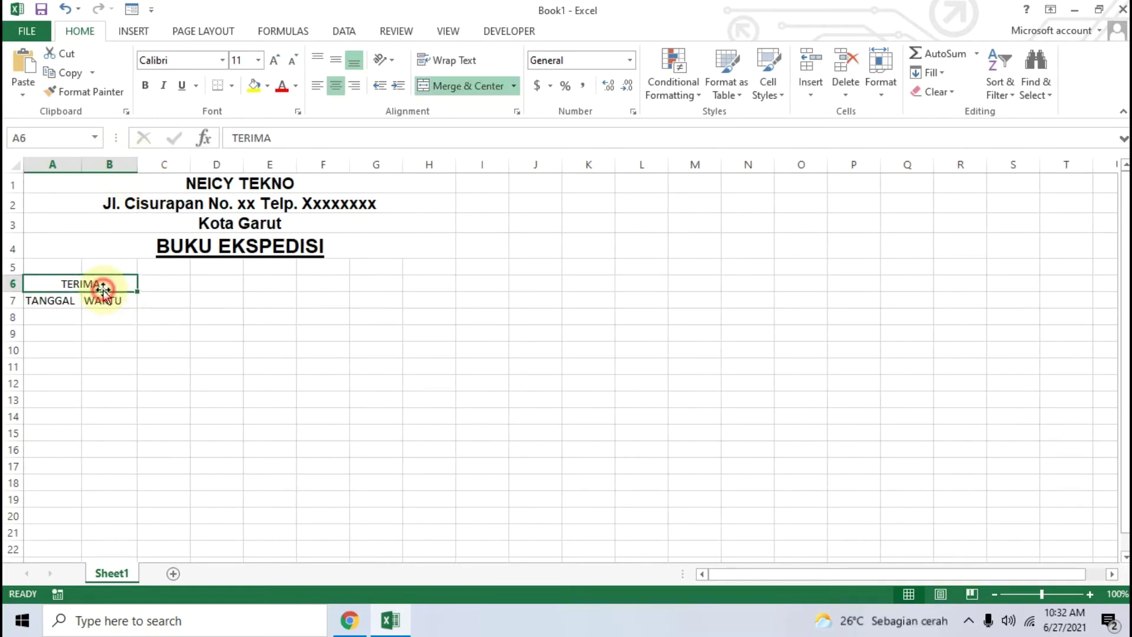
Compare the TERIMA, TANGGAL and WAKTU headings with the table header sample in Chrome and return to the Excel workbook.
click(71, 298)
click(106, 301)
click(64, 300)
click(104, 283)
click(46, 299)
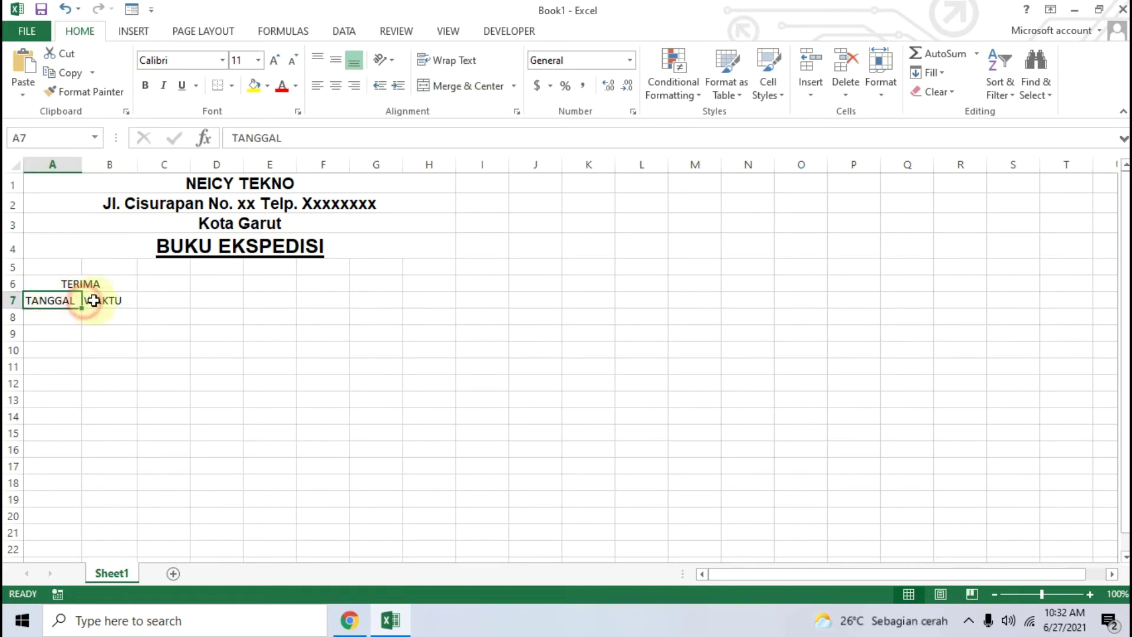
click(92, 300)
click(357, 625)
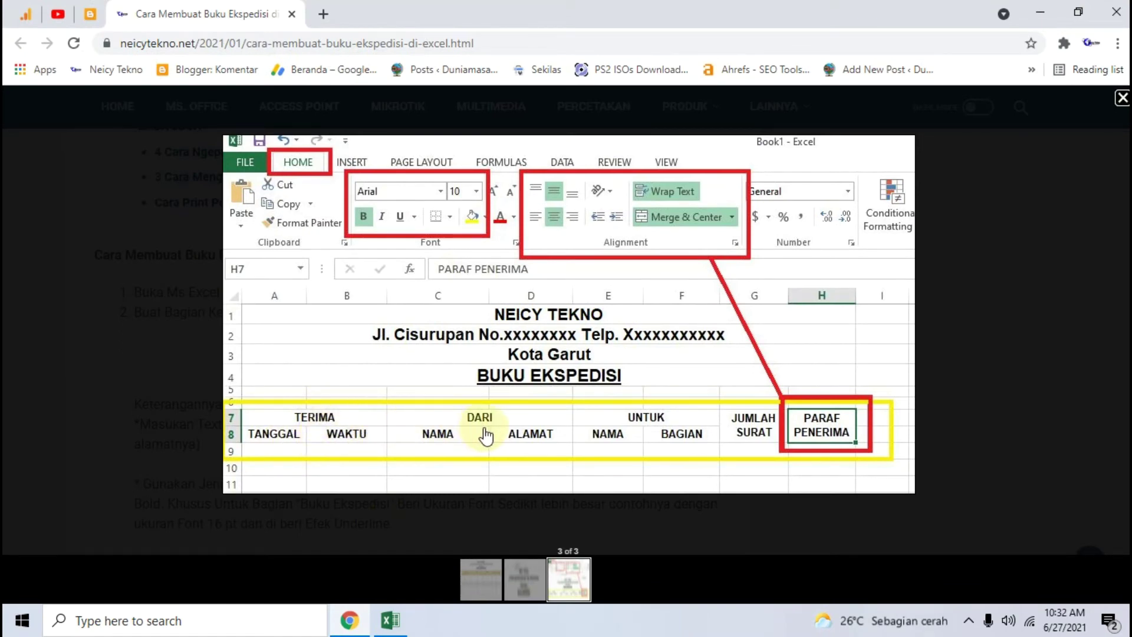
click(389, 620)
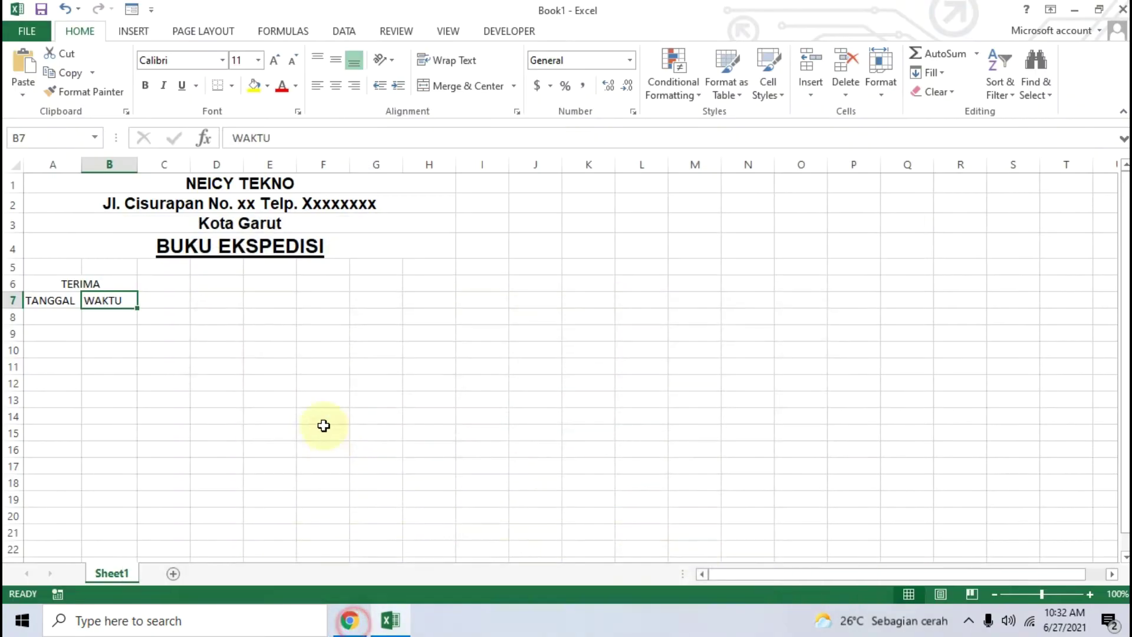
Enter the heading "DARI" in C6 with subheadings "NAMA" in C7 and "ALAMAT" in D7, checking the header sample in Chrome.
click(167, 283)
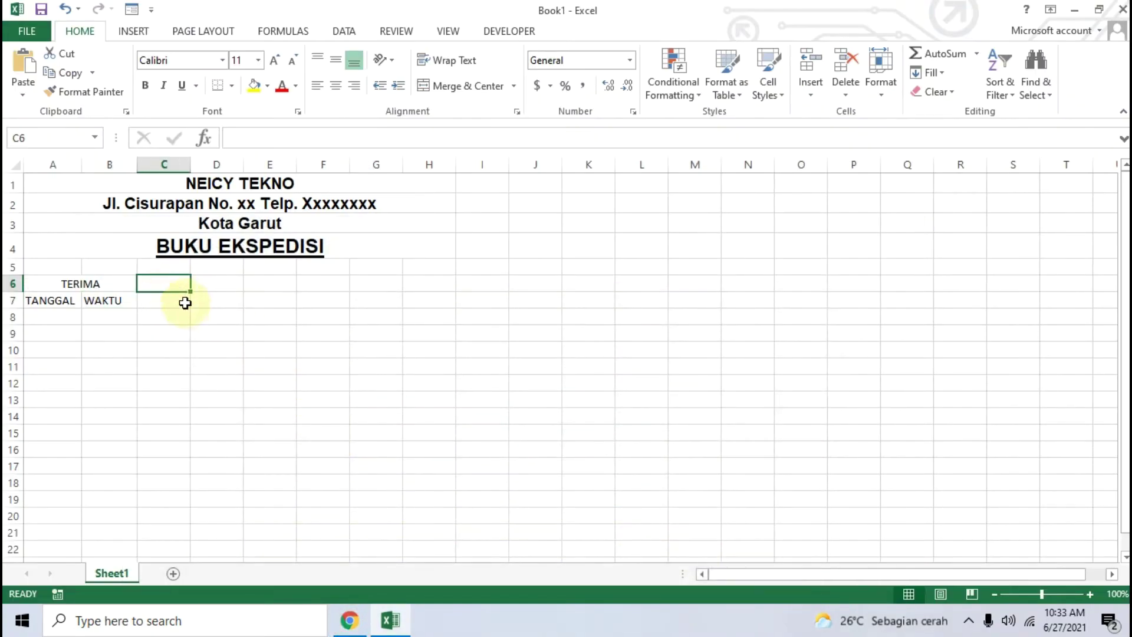
text(DARI)
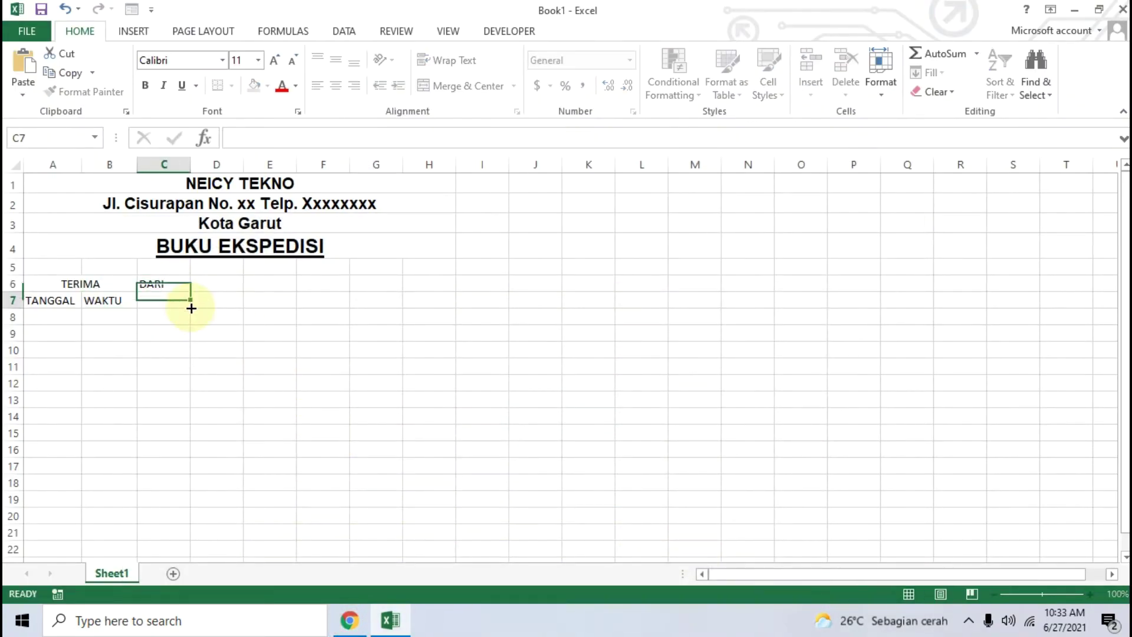
key(Return)
click(351, 626)
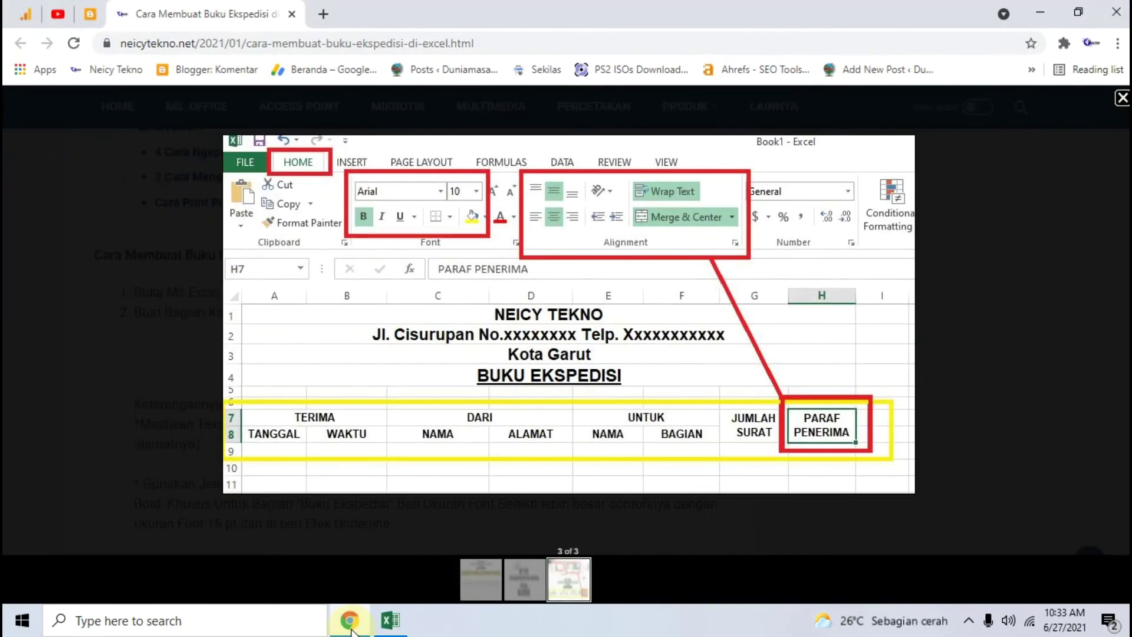
click(351, 626)
text(NAMA)
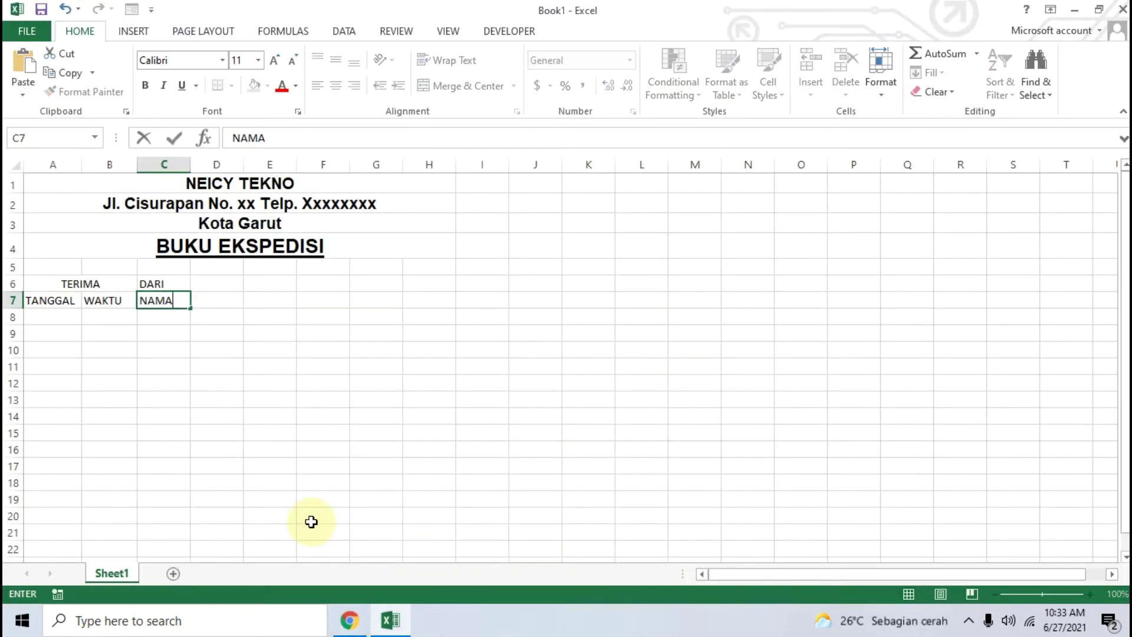
key(Tab)
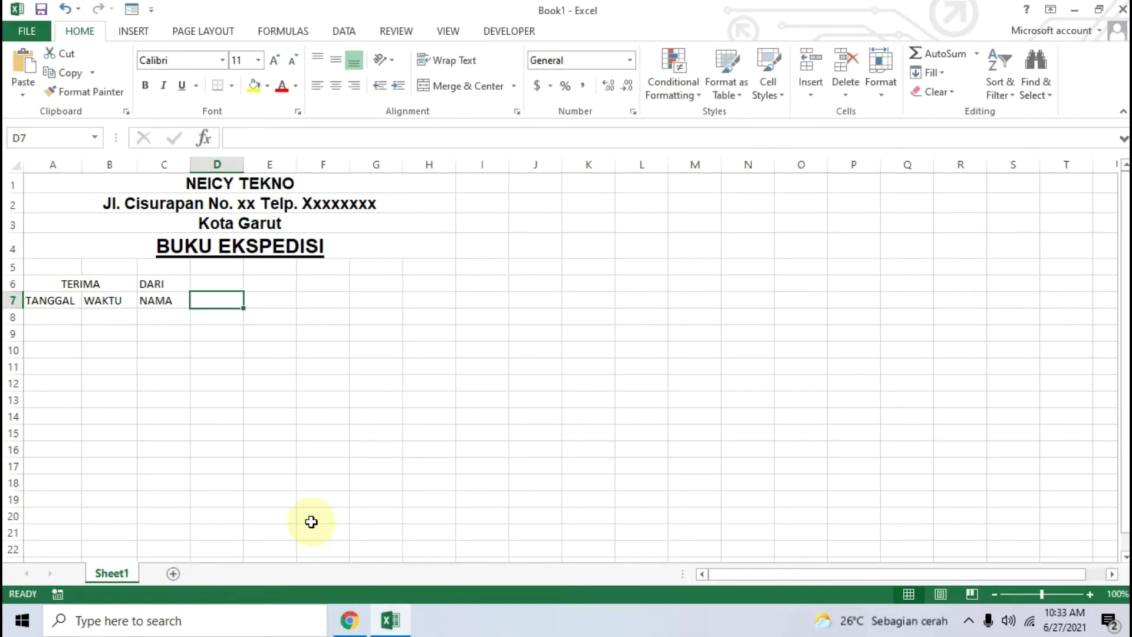
text(ALAMAT)
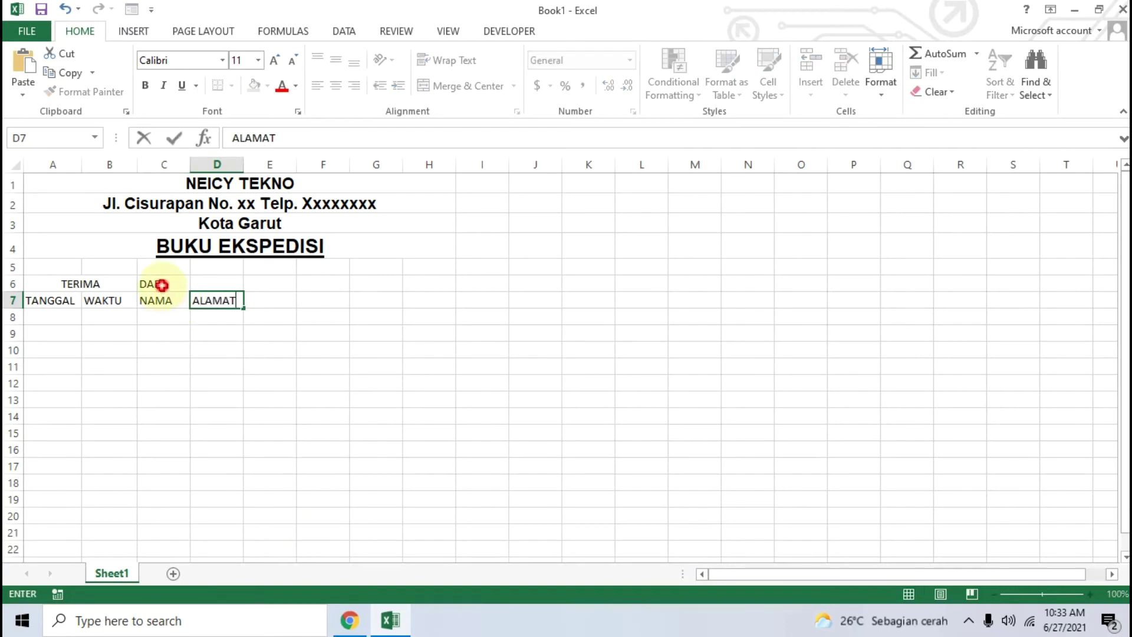
Merge and center the DARI heading across C6:D6, and widen columns C and D.
drag(162, 283, 203, 283)
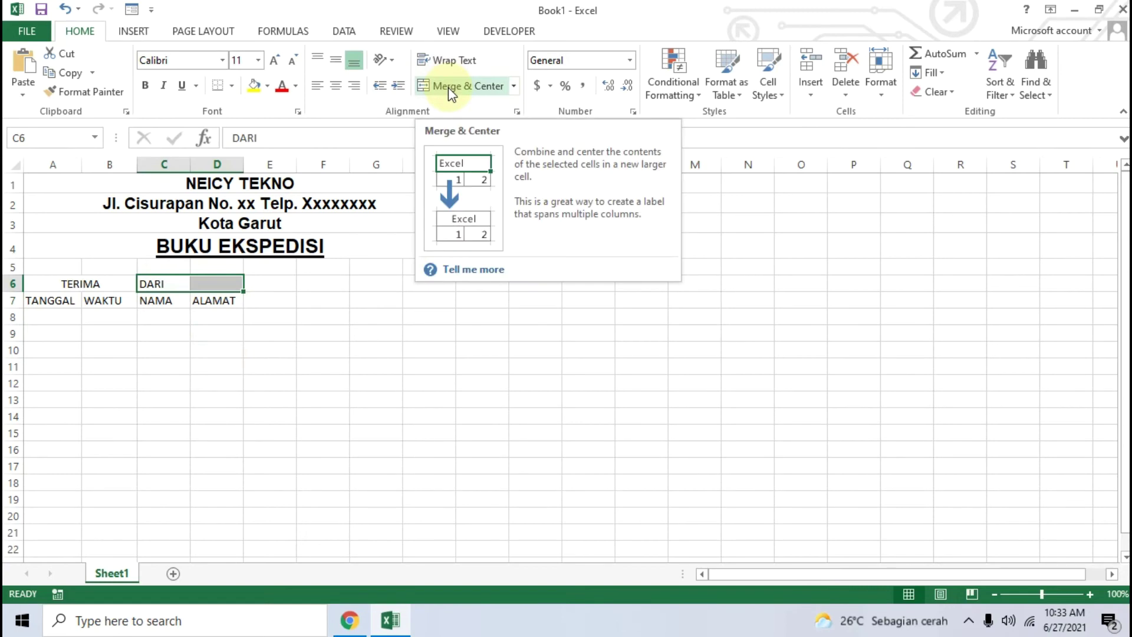
click(448, 88)
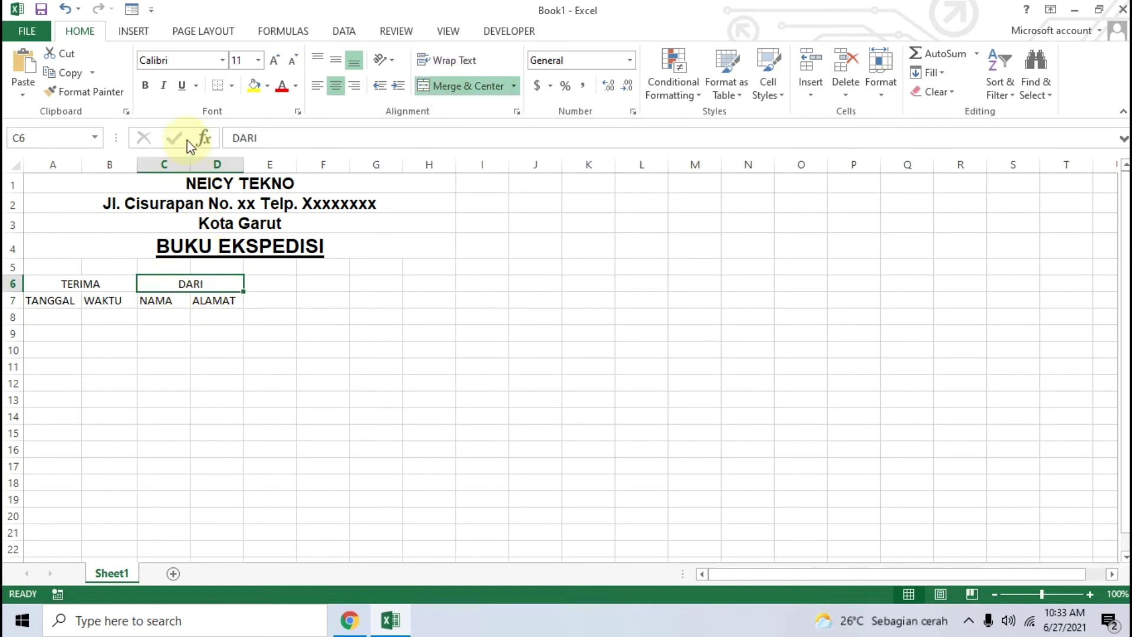
click(214, 348)
click(162, 316)
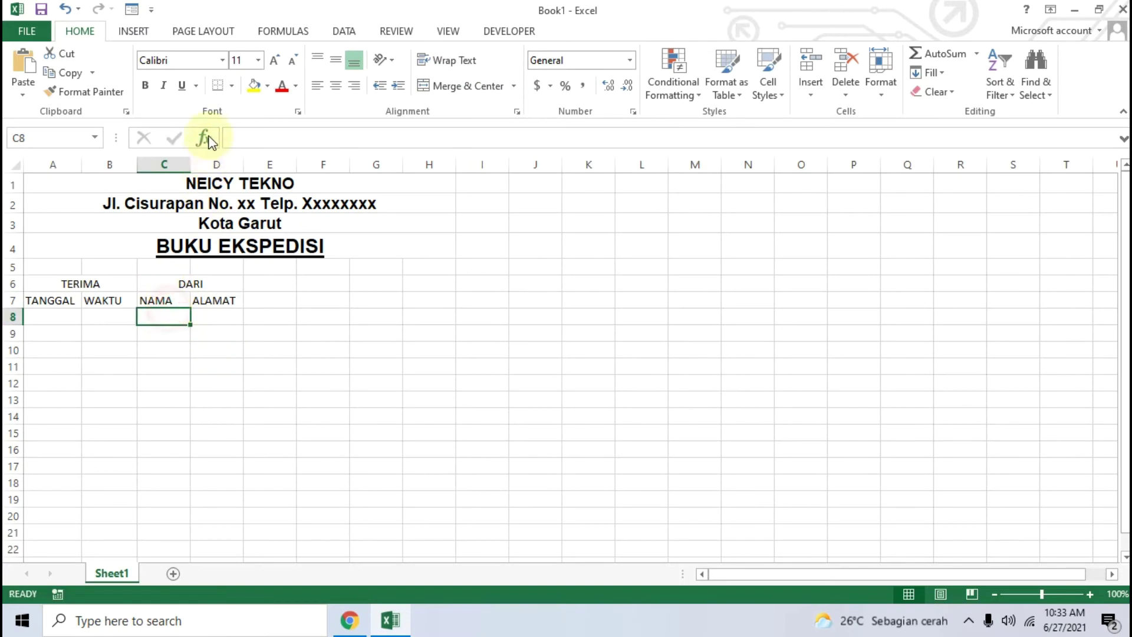
drag(191, 165, 318, 164)
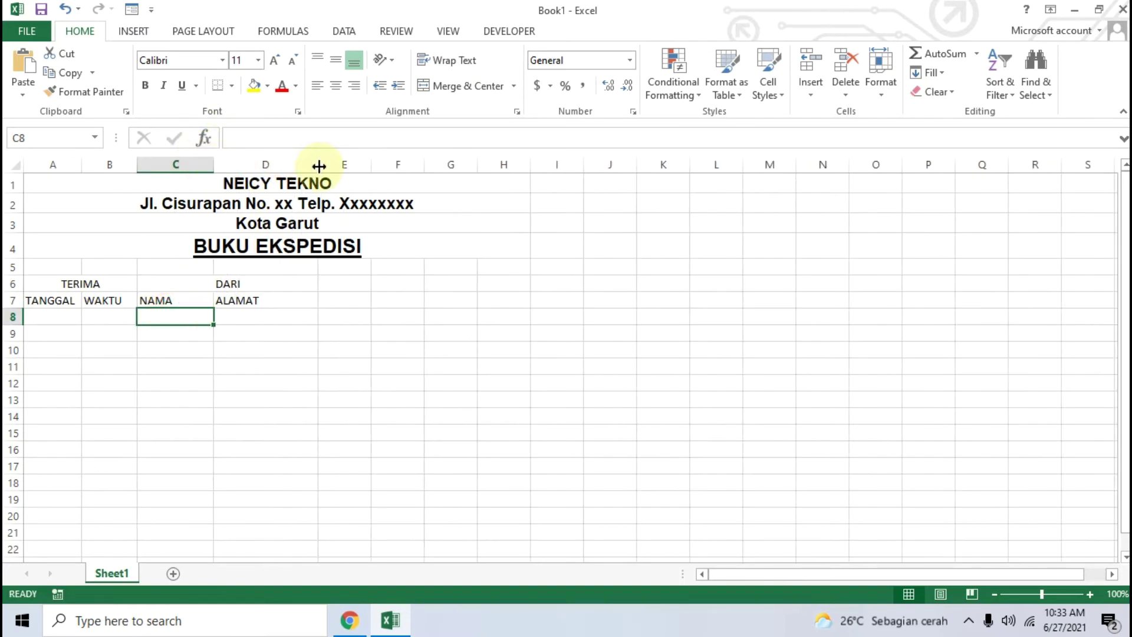
Check the sample in Chrome and enter "UNTUK" in E6, "NAMA" in E7 and "BAGIAN" in F7.
click(358, 287)
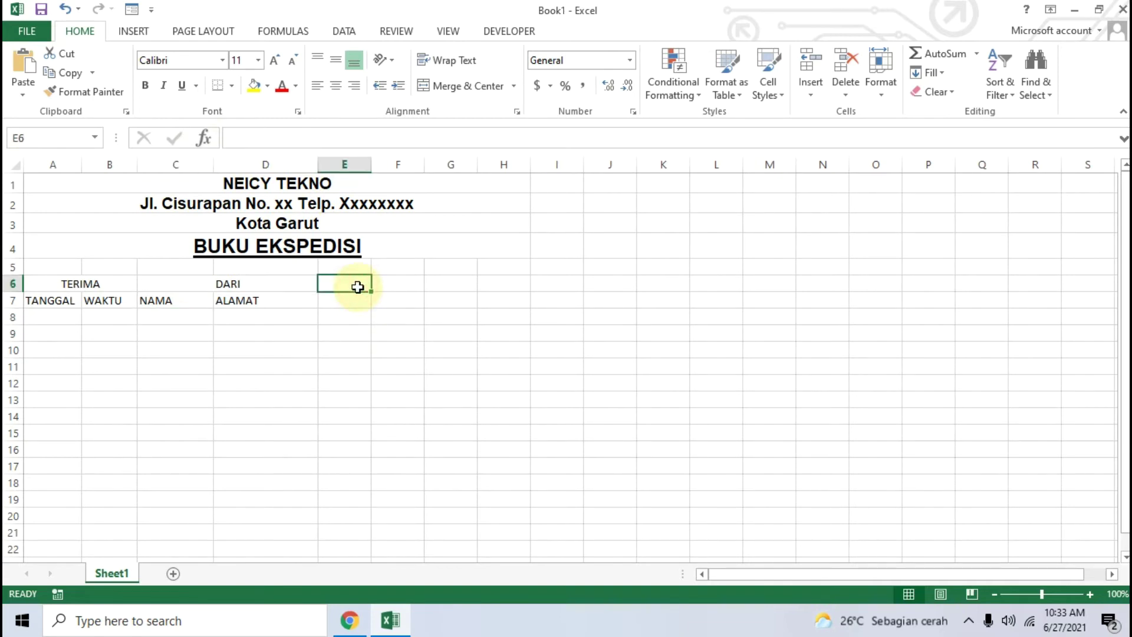
click(350, 620)
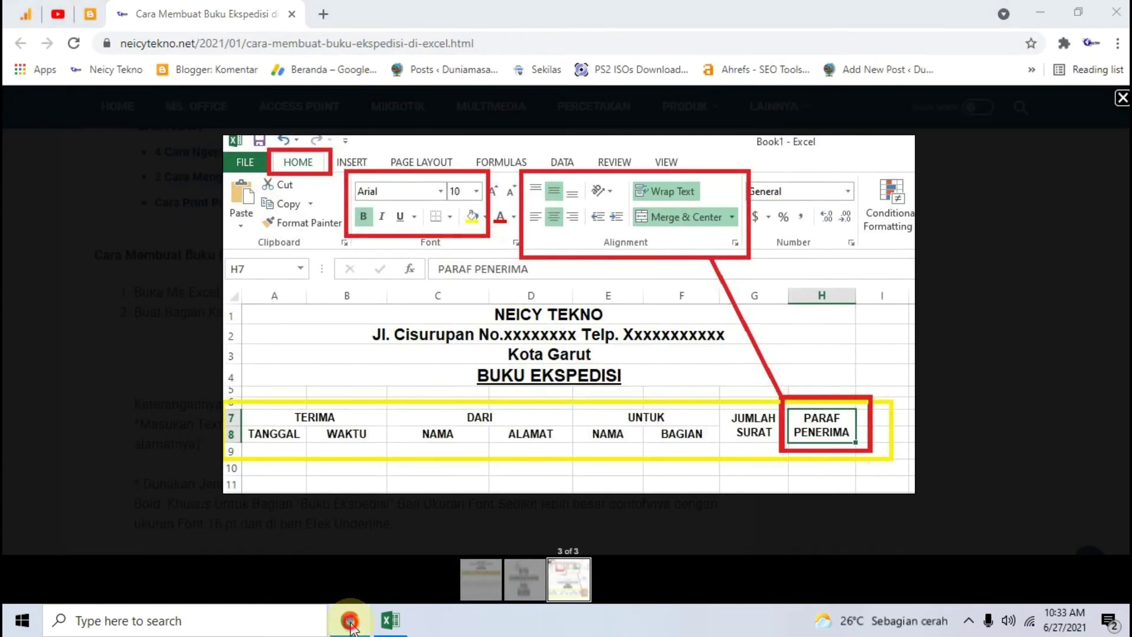
click(350, 621)
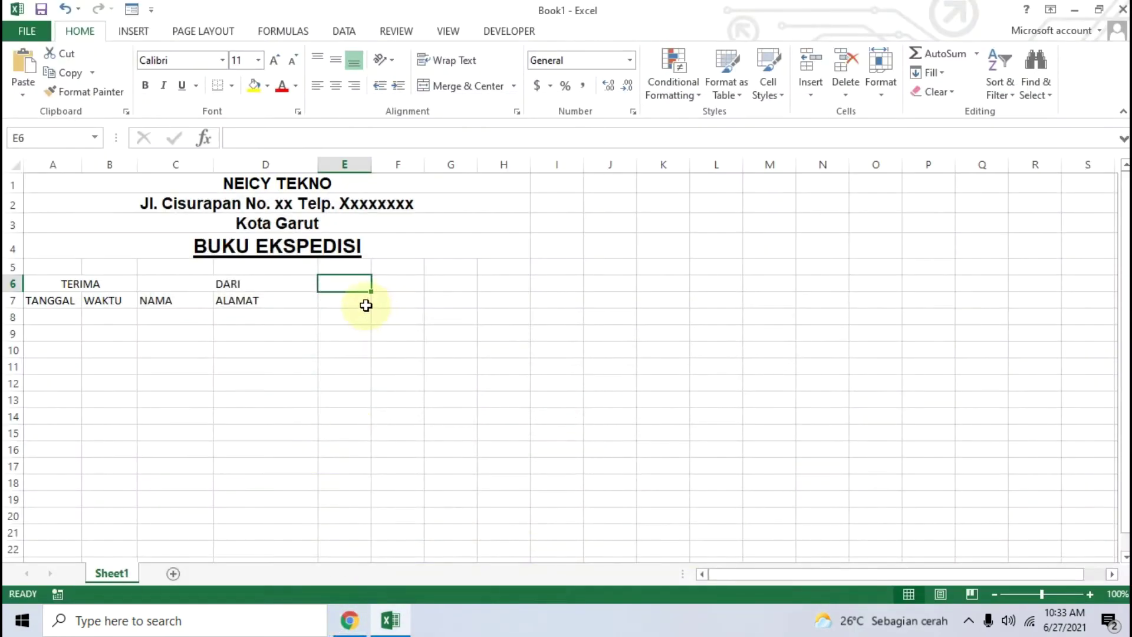
text(UN)
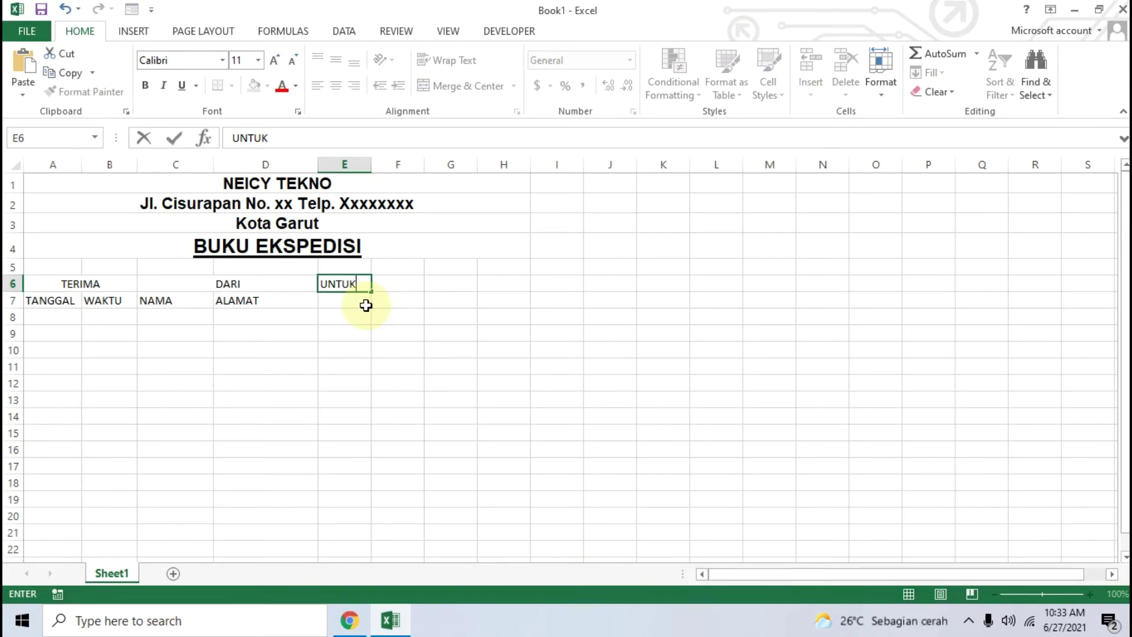
text(TUK)
key(Return)
text(NAMA)
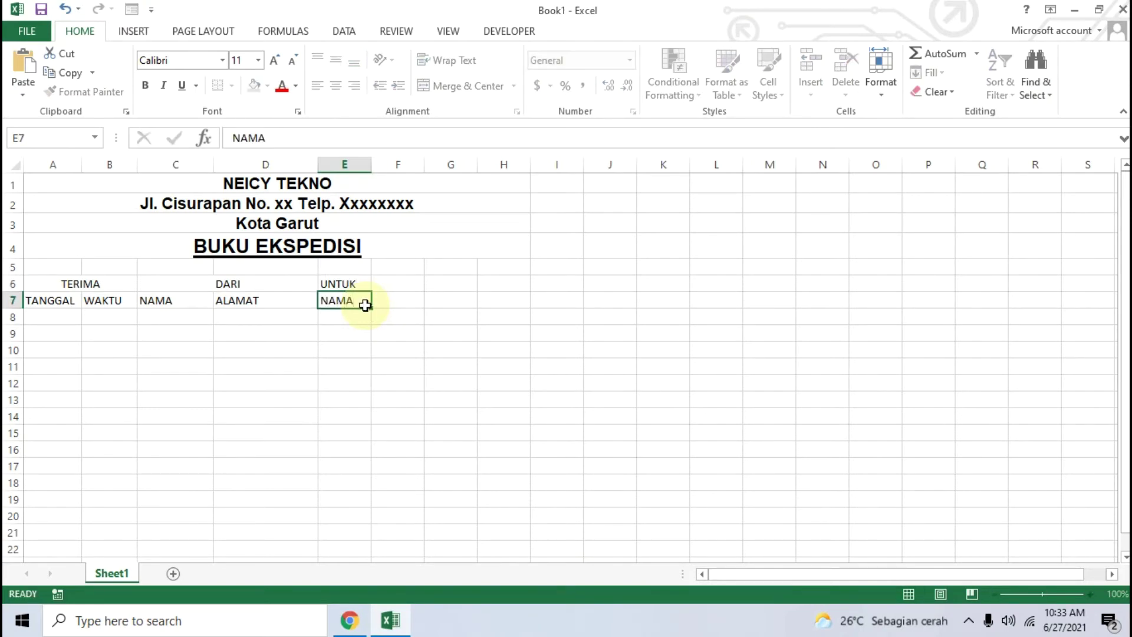
key(Tab)
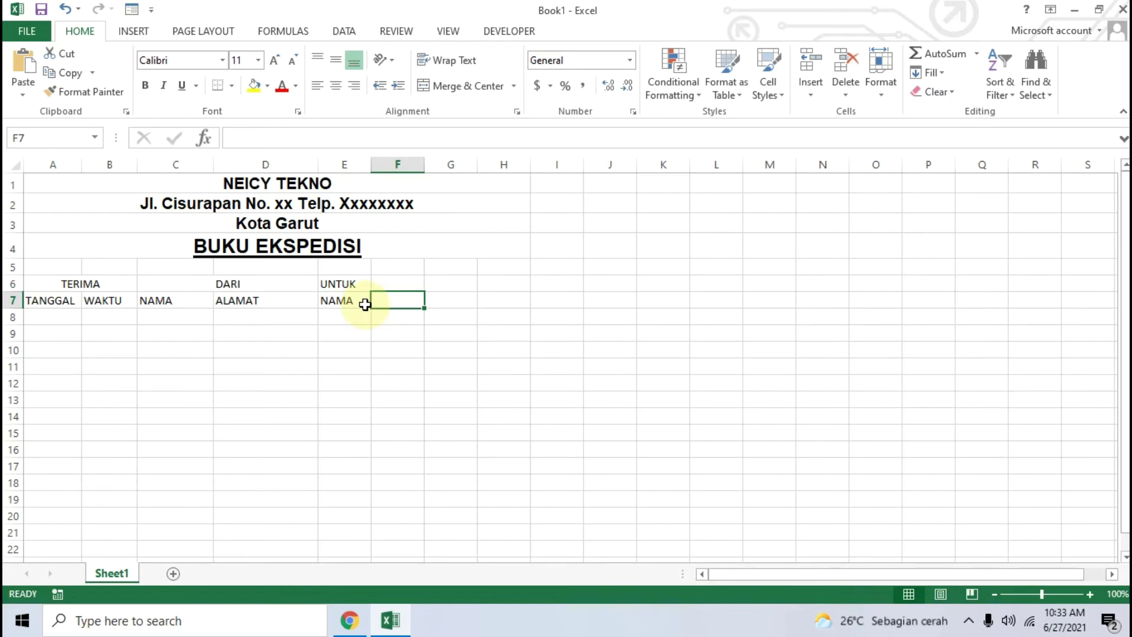
text(BAGIAN)
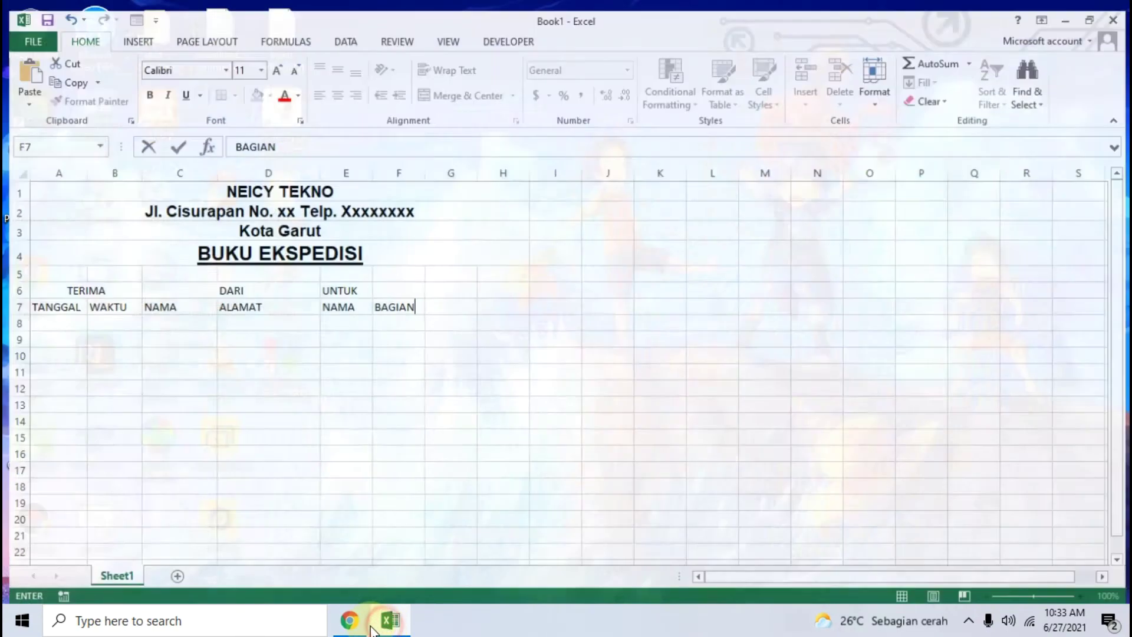
Merge and center the UNTUK heading across E6:F6 as in the Chrome sample, and widen columns E and F.
click(354, 627)
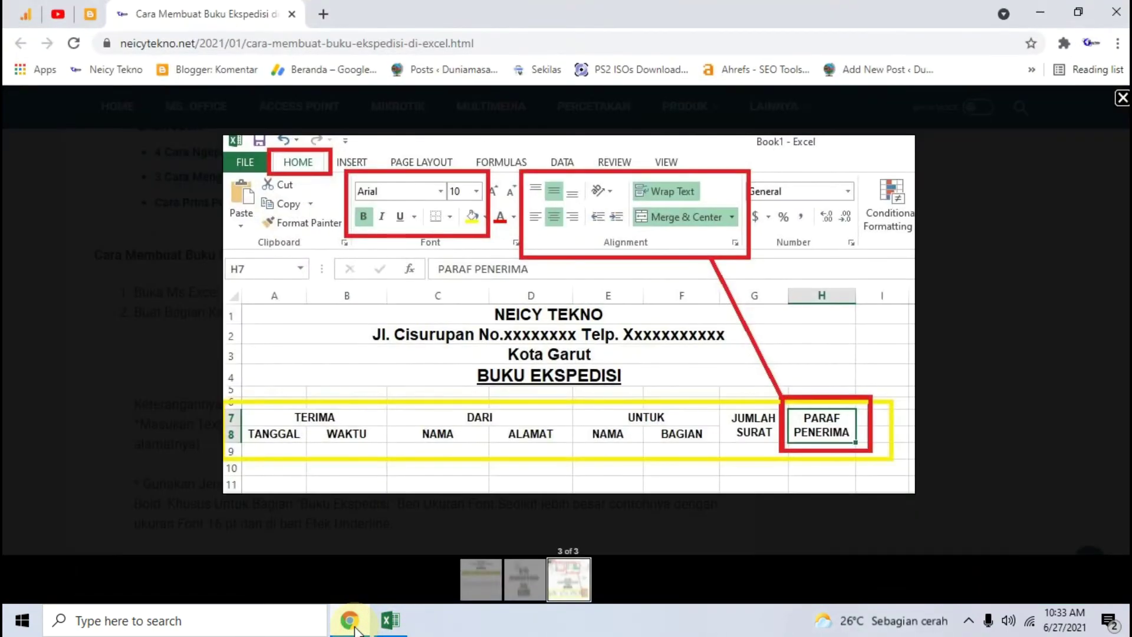
click(390, 620)
drag(329, 283, 408, 284)
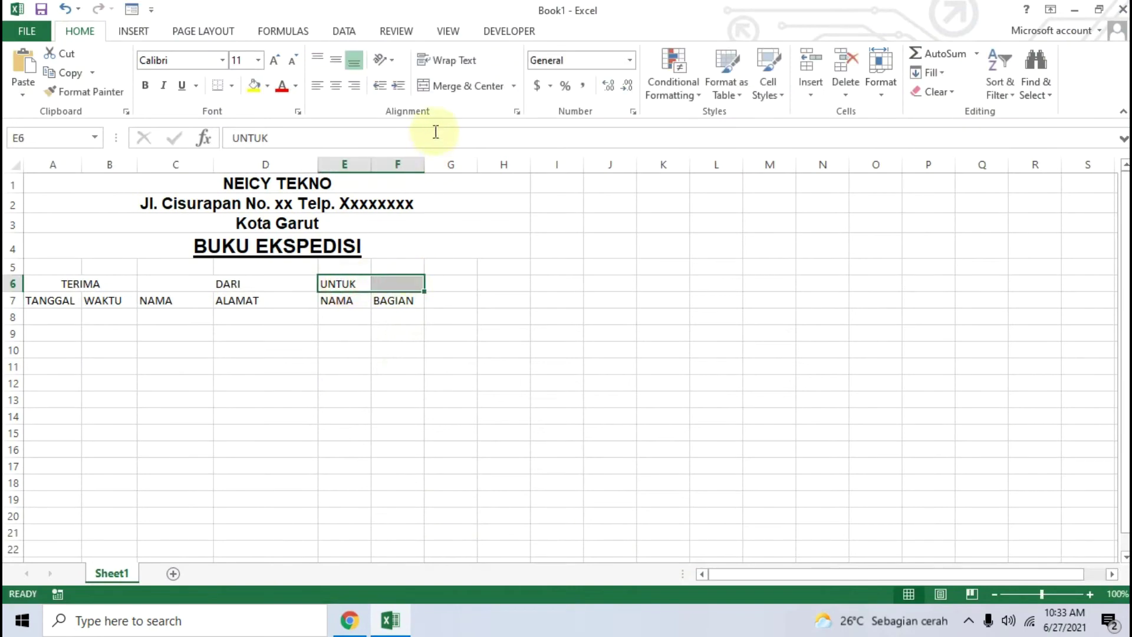
click(466, 88)
click(400, 336)
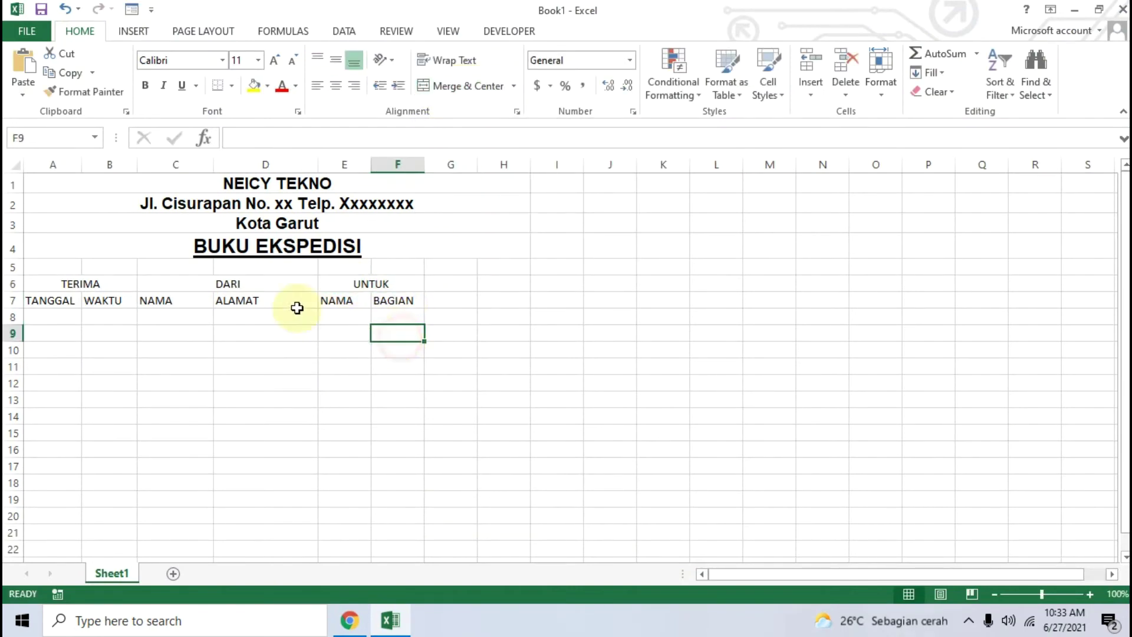
drag(192, 285, 329, 284)
click(352, 301)
drag(371, 166, 513, 166)
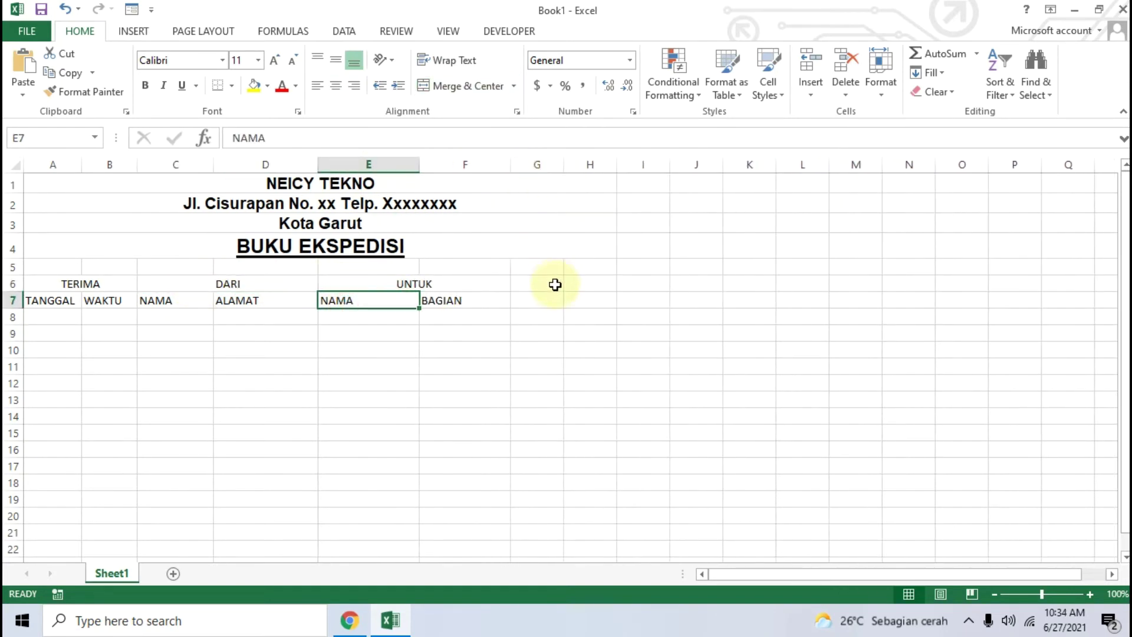
Look up the next column heading in the Chrome sample and enter "JUMLAH SURAT" in G6.
click(530, 300)
click(350, 619)
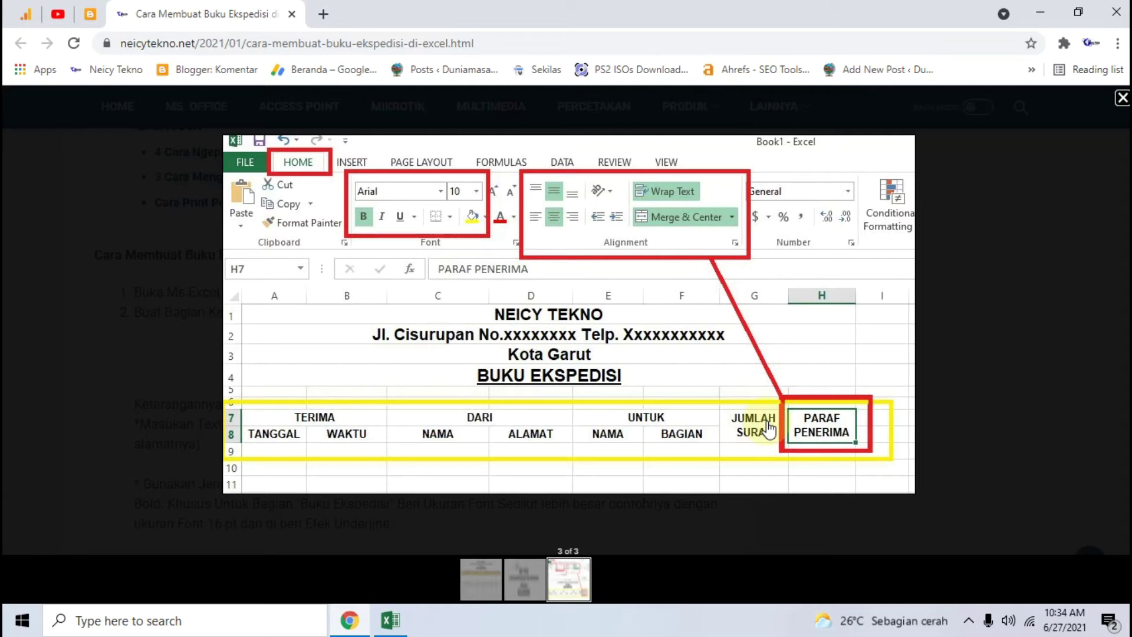
click(351, 624)
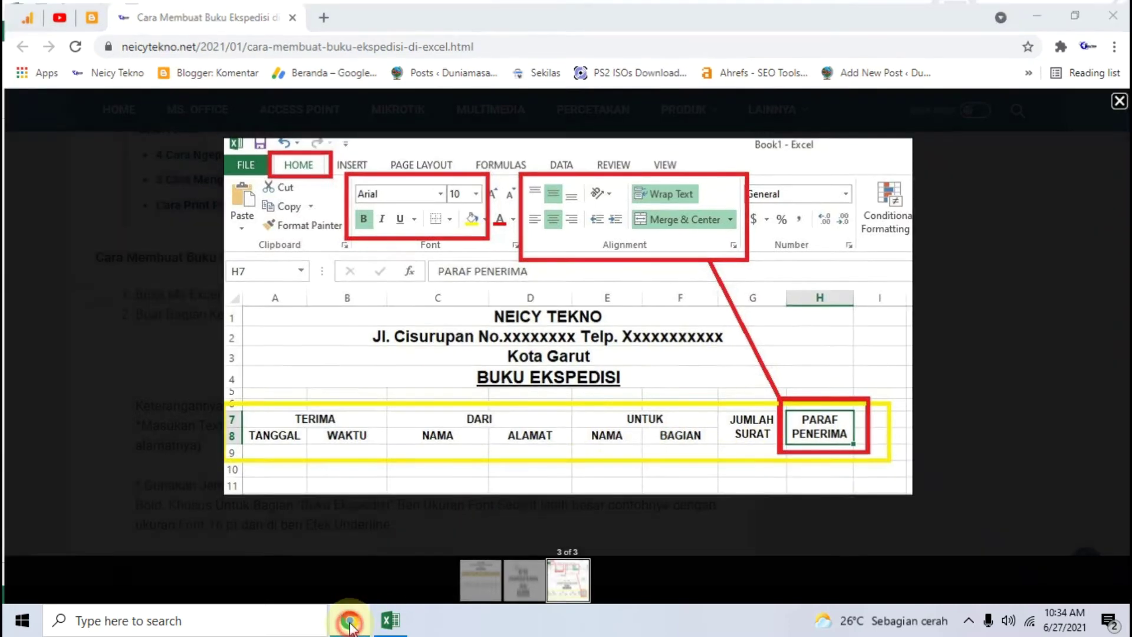
click(540, 288)
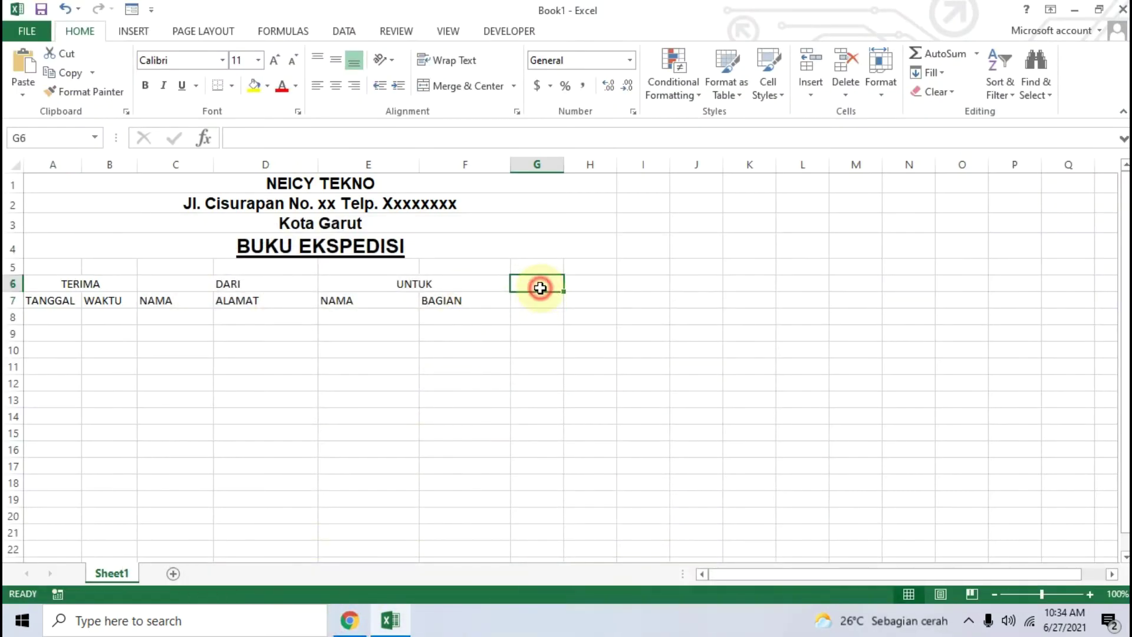
text(JUMLAH SURAT)
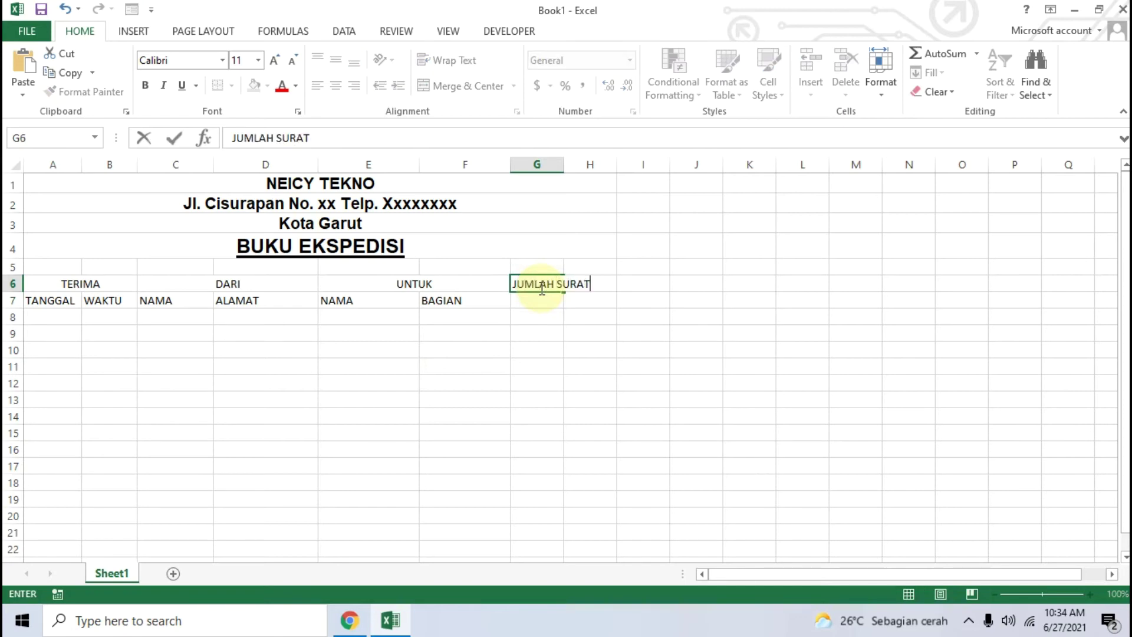
key(Tab)
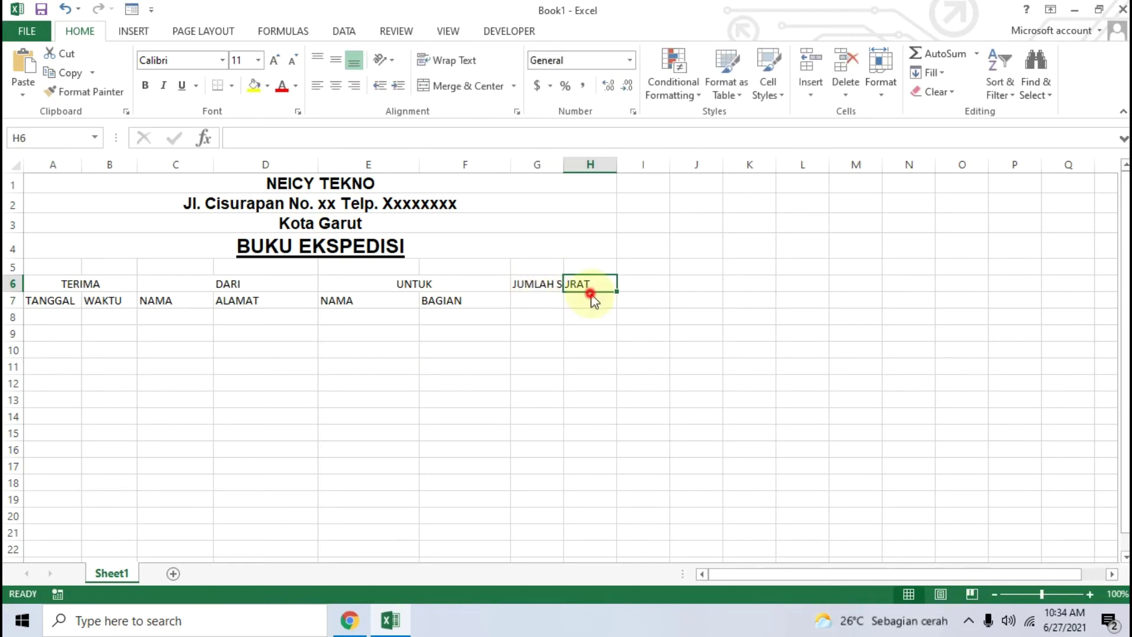
Enter the heading "PARAF PENERIMA" in H6, checking its wording in the header sample in Chrome.
click(589, 320)
click(590, 285)
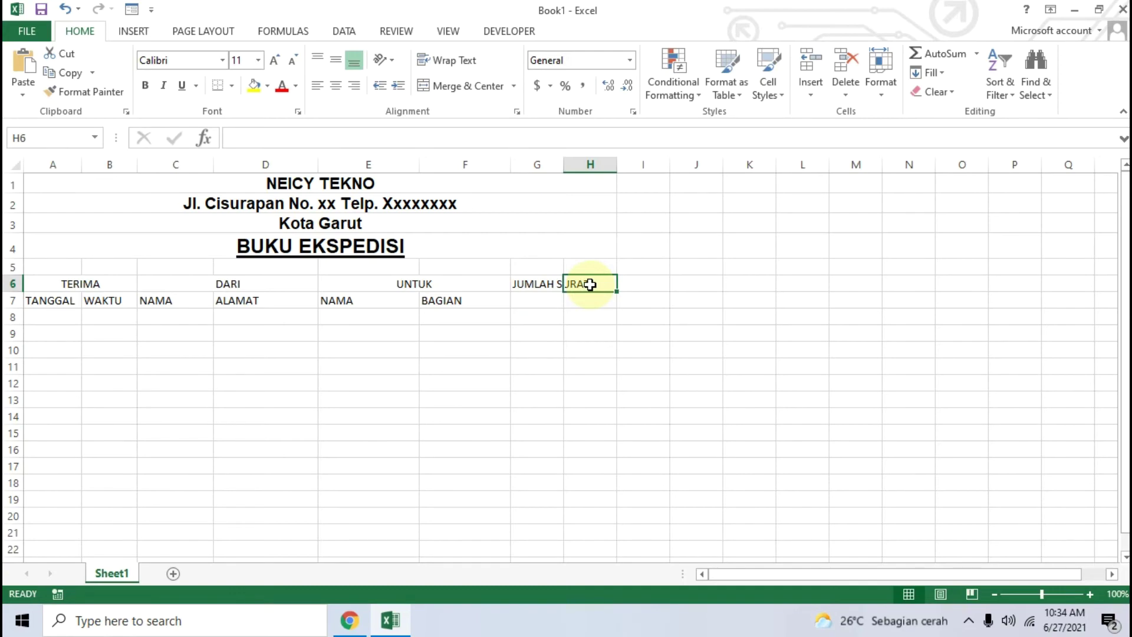
click(351, 619)
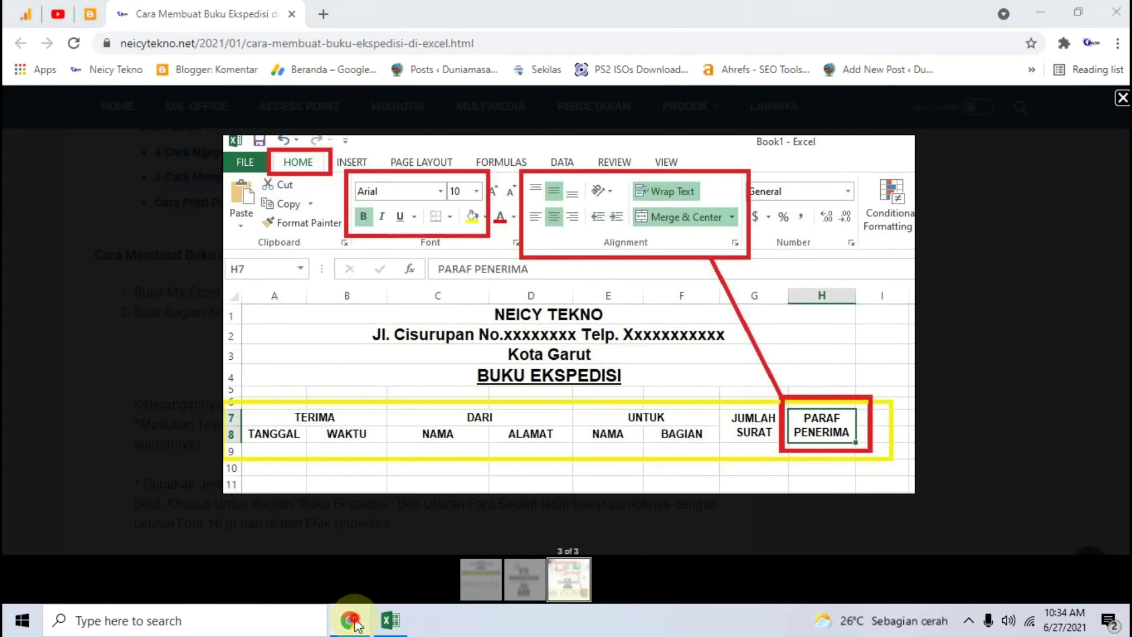
click(354, 622)
text(PARAF PENERIMA)
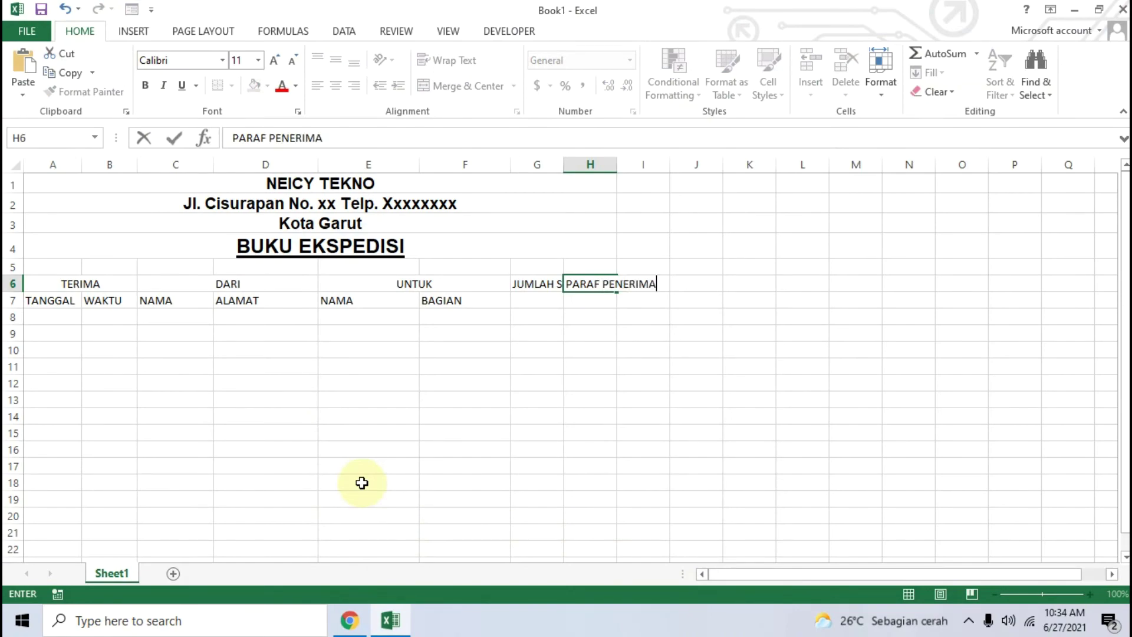
click(350, 619)
click(352, 618)
click(330, 382)
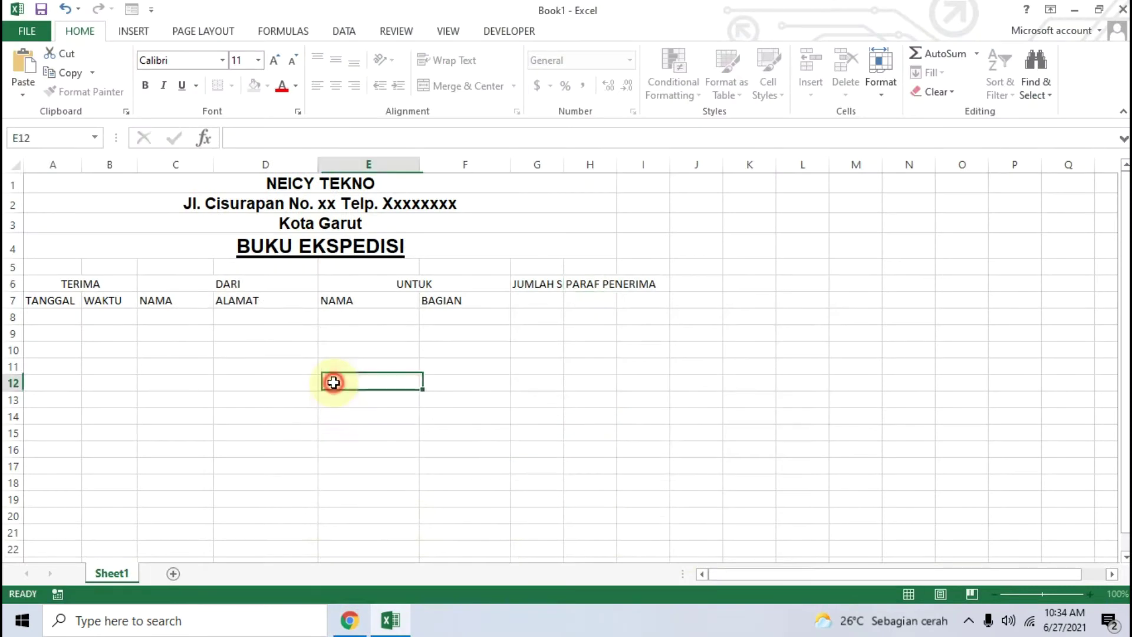
Merge and center the JUMLAH SURAT heading over G6:G7 with wrapped text, and widen column G slightly.
click(525, 279)
drag(525, 279, 535, 299)
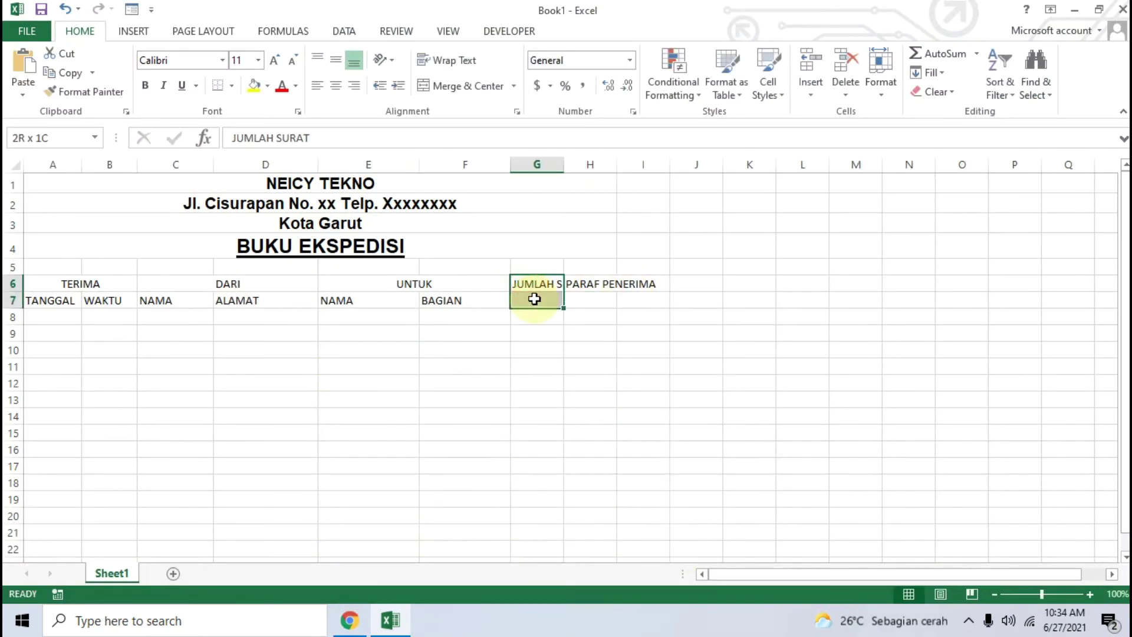
drag(535, 299, 535, 300)
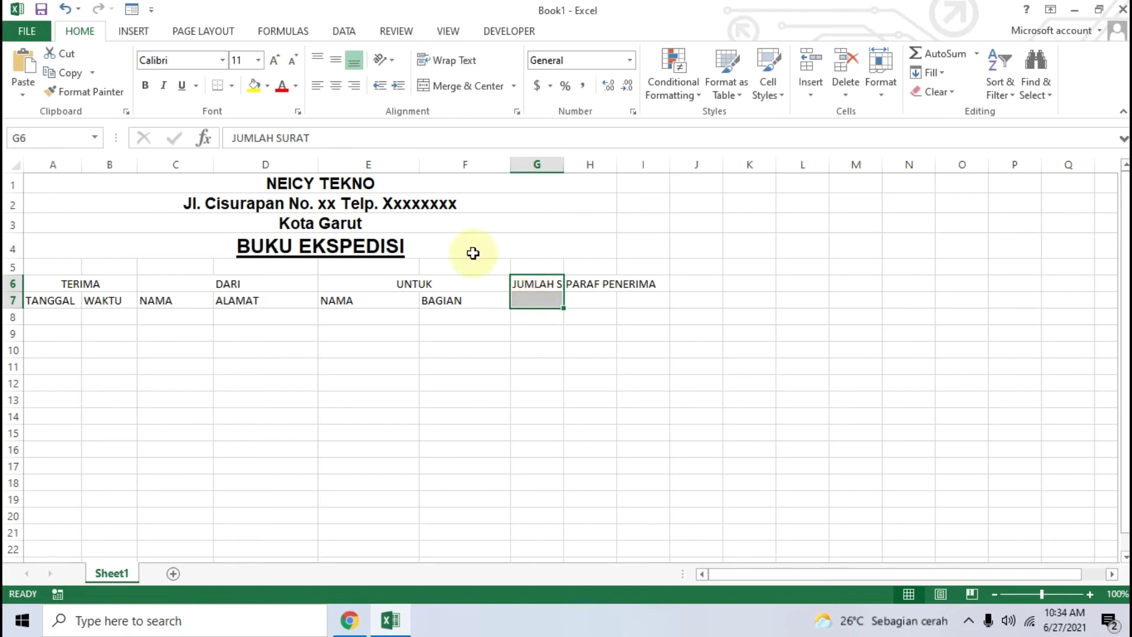
click(458, 94)
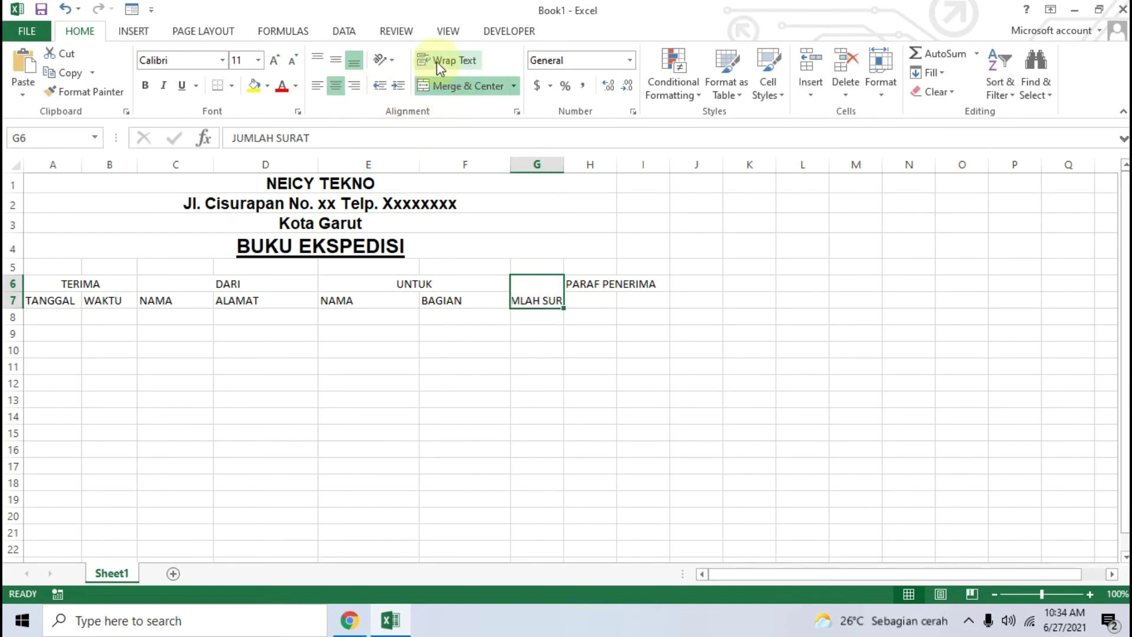
click(457, 67)
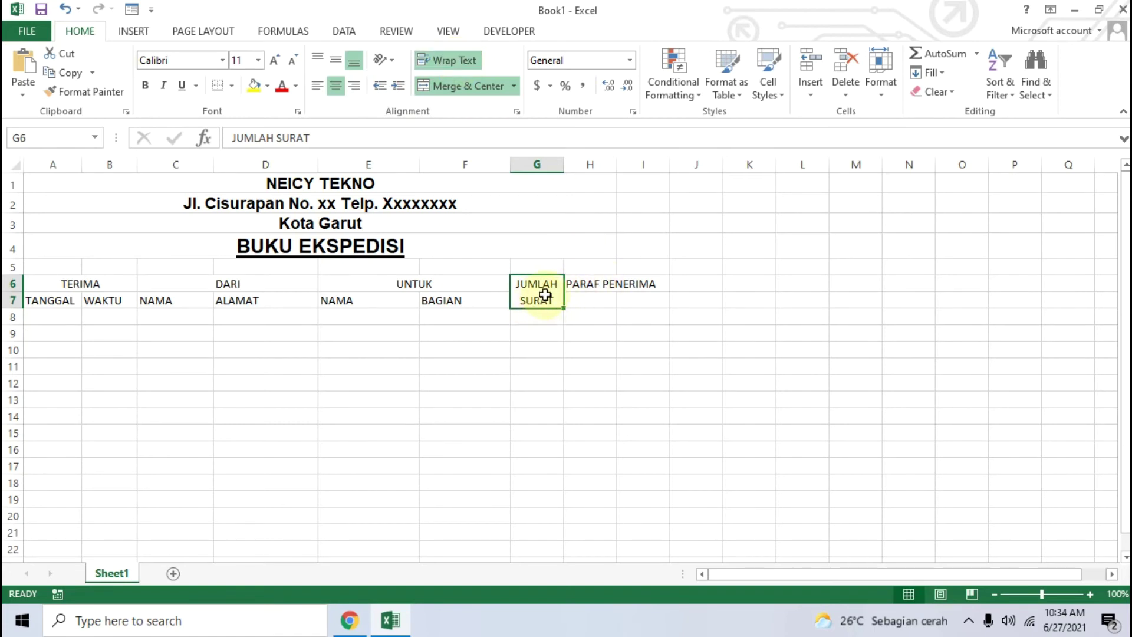
drag(563, 165, 587, 165)
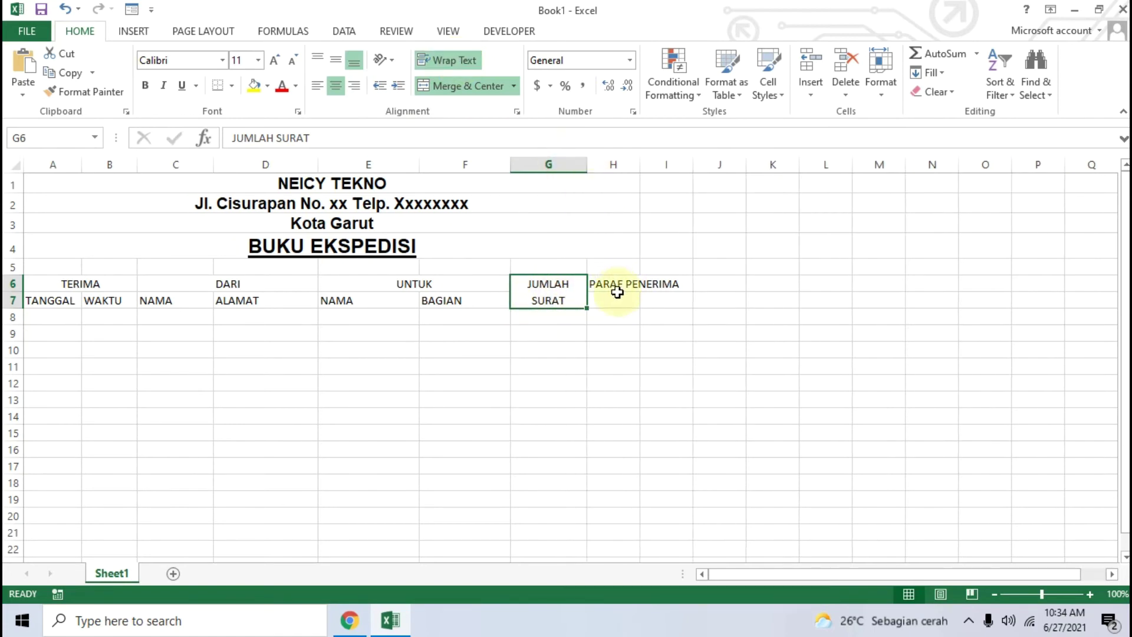
Merge and center the PARAF PENERIMA heading over H6:H7 with wrapped text, and widen column H to fit it.
drag(612, 283, 624, 302)
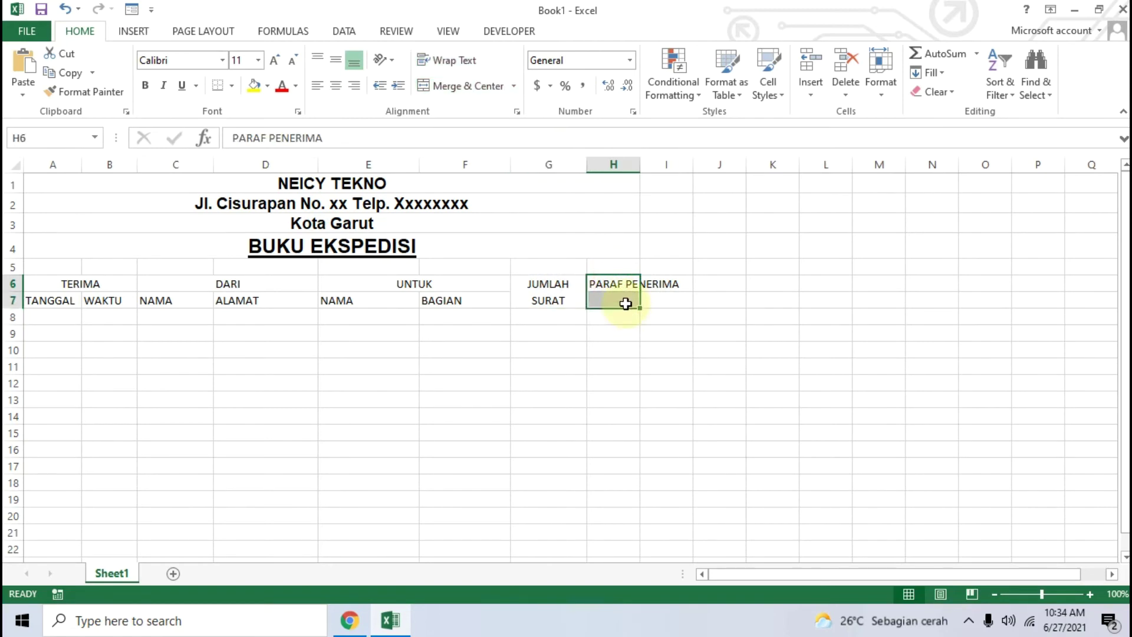
click(475, 89)
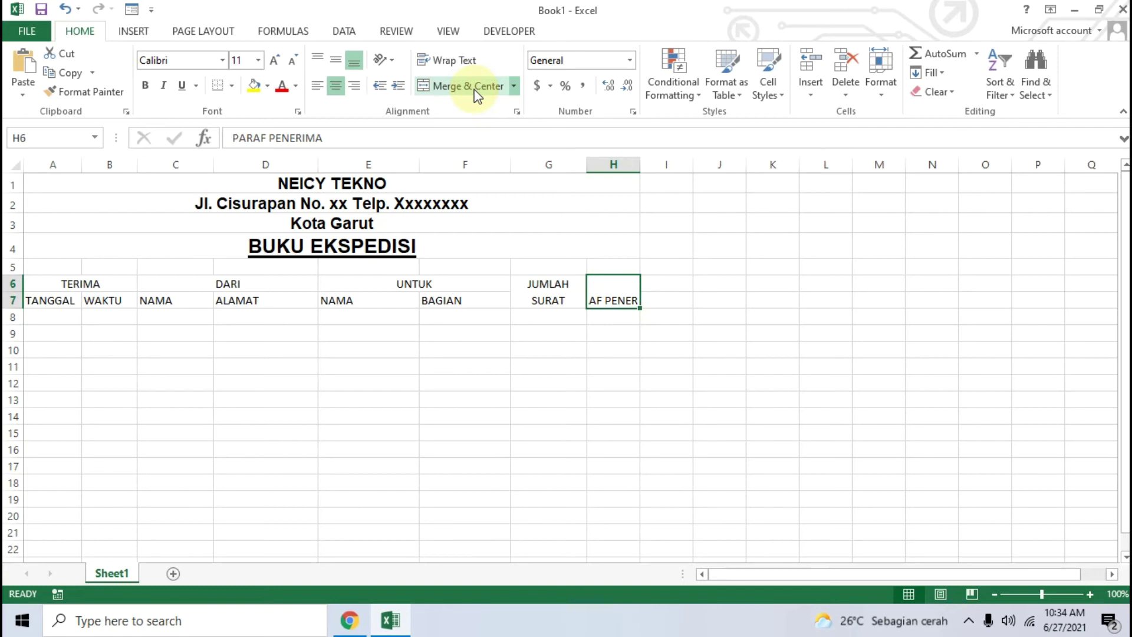
click(448, 62)
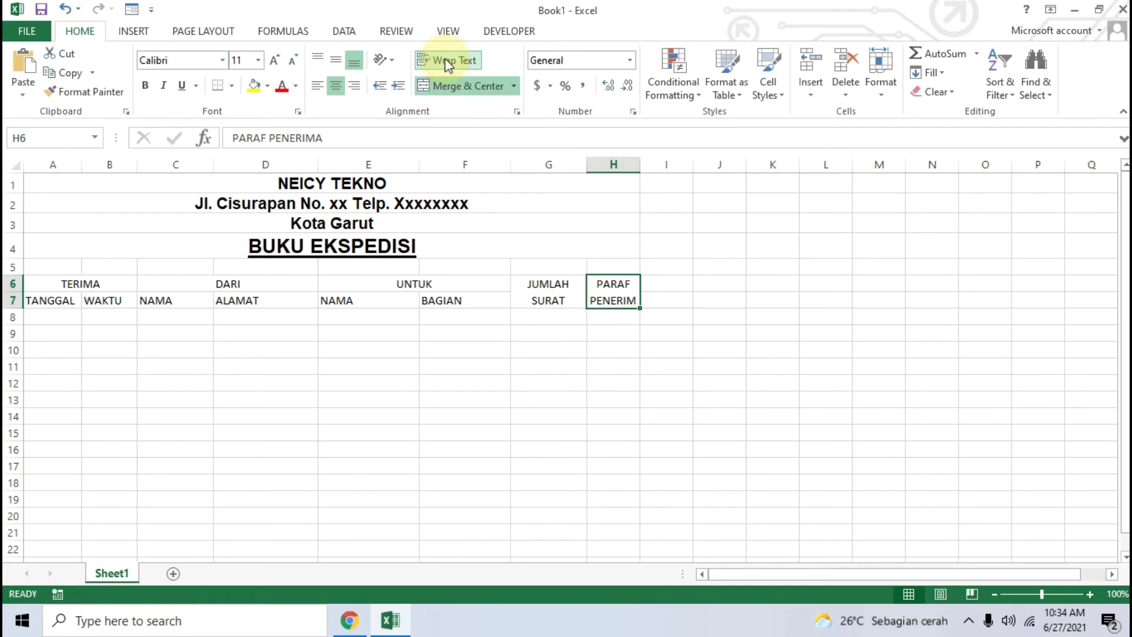
drag(638, 167, 659, 165)
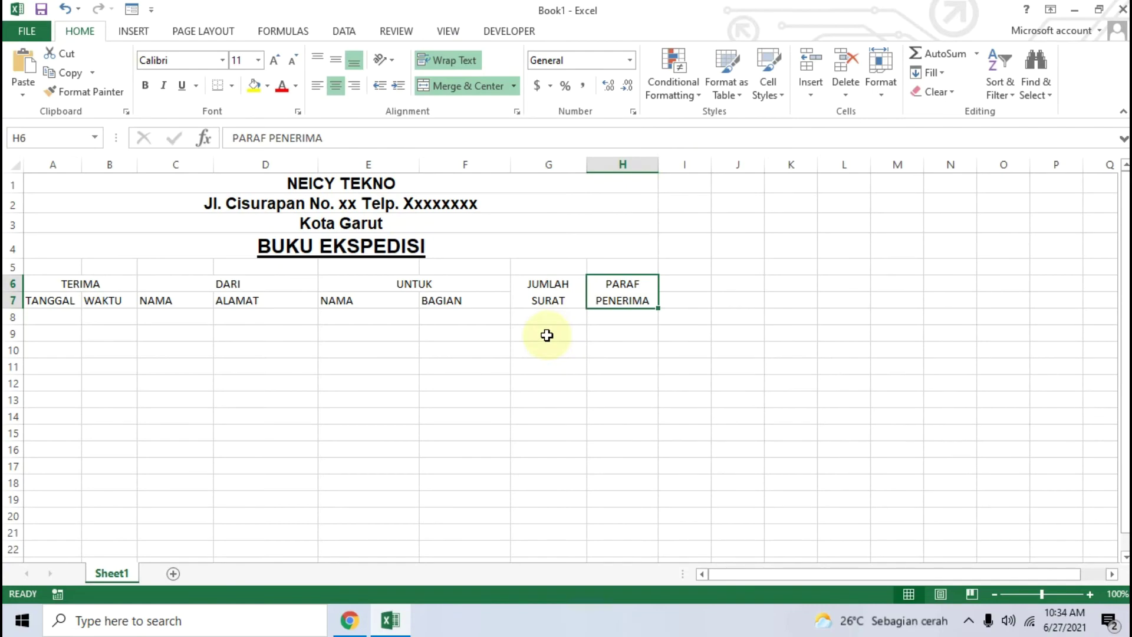
click(337, 384)
Center all the table headings in A6:H7 both vertically and horizontally, after a glance at the sample in Chrome.
click(407, 629)
click(407, 628)
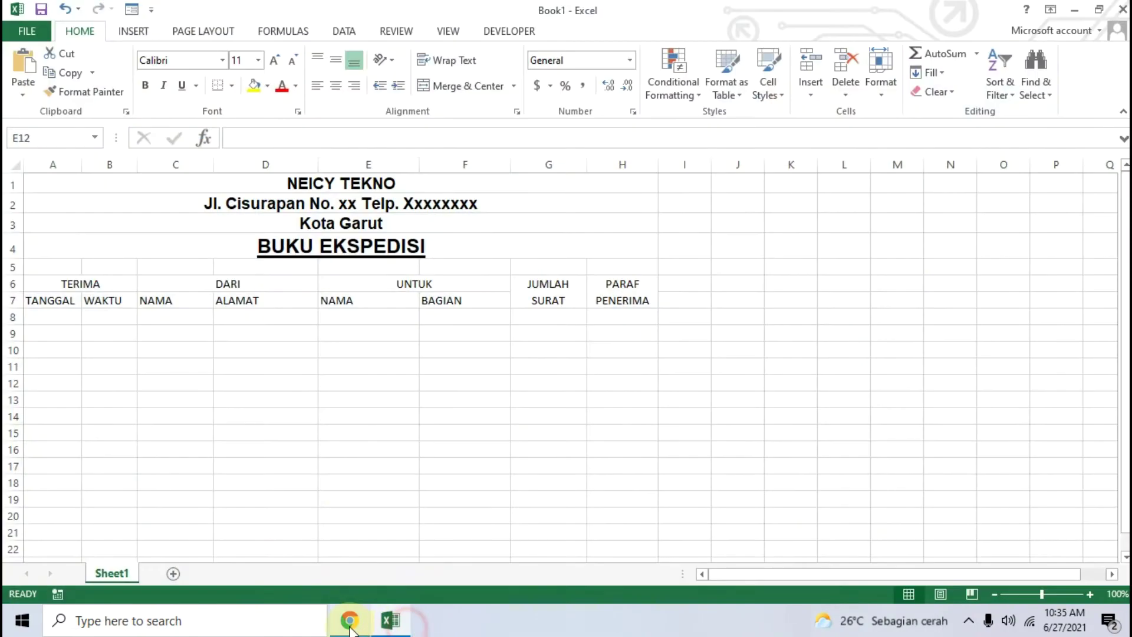
click(349, 626)
click(390, 620)
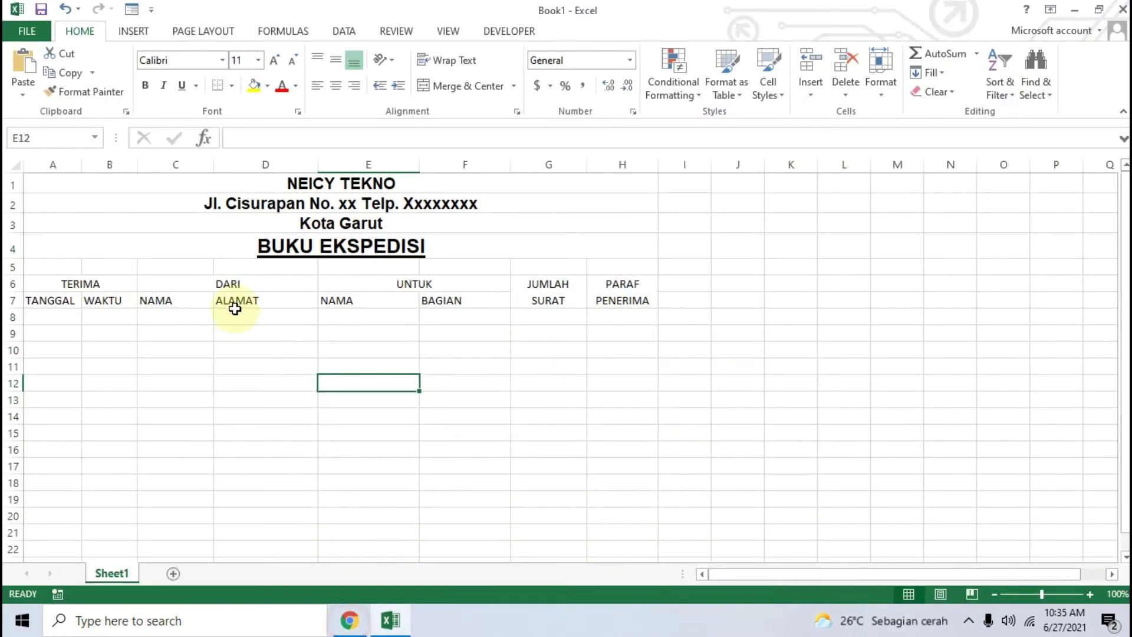
drag(83, 283, 615, 296)
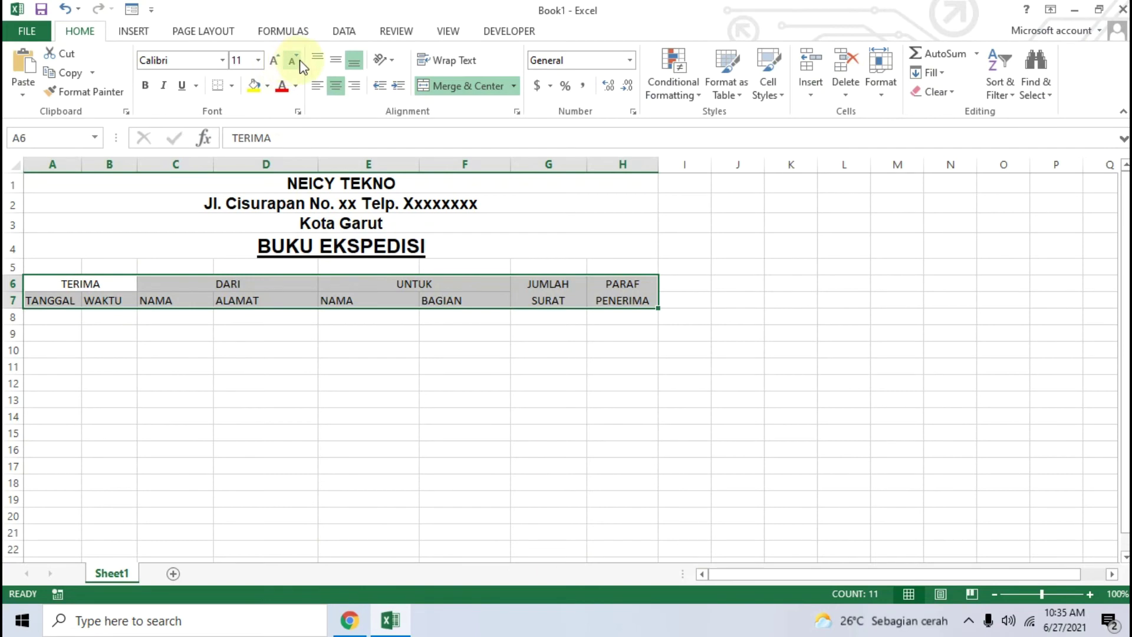
click(334, 61)
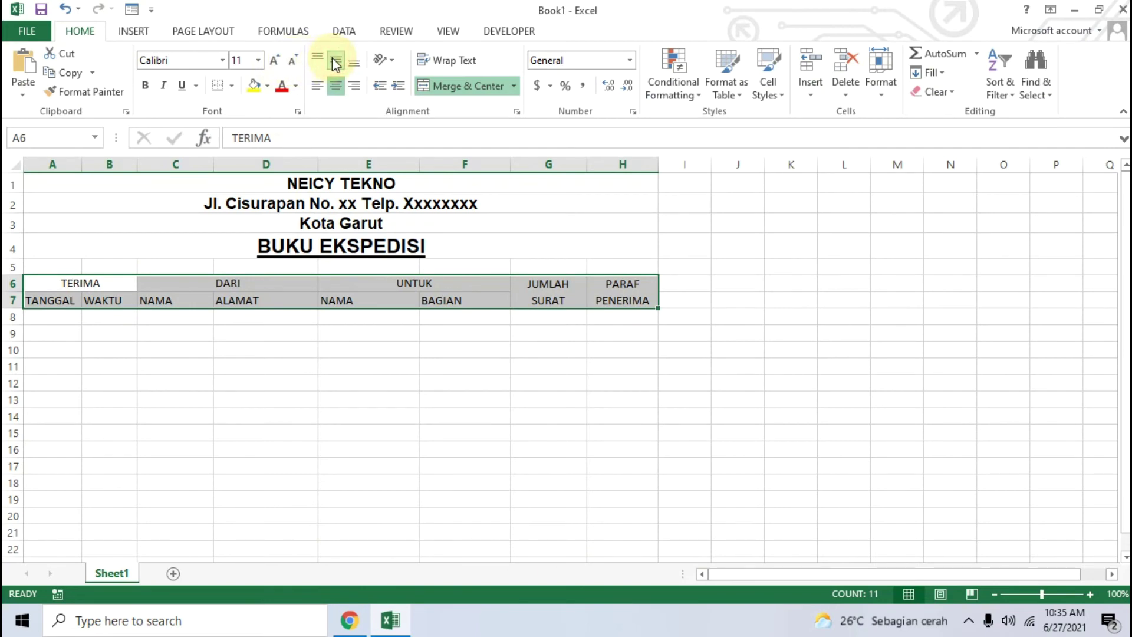
click(336, 86)
click(337, 87)
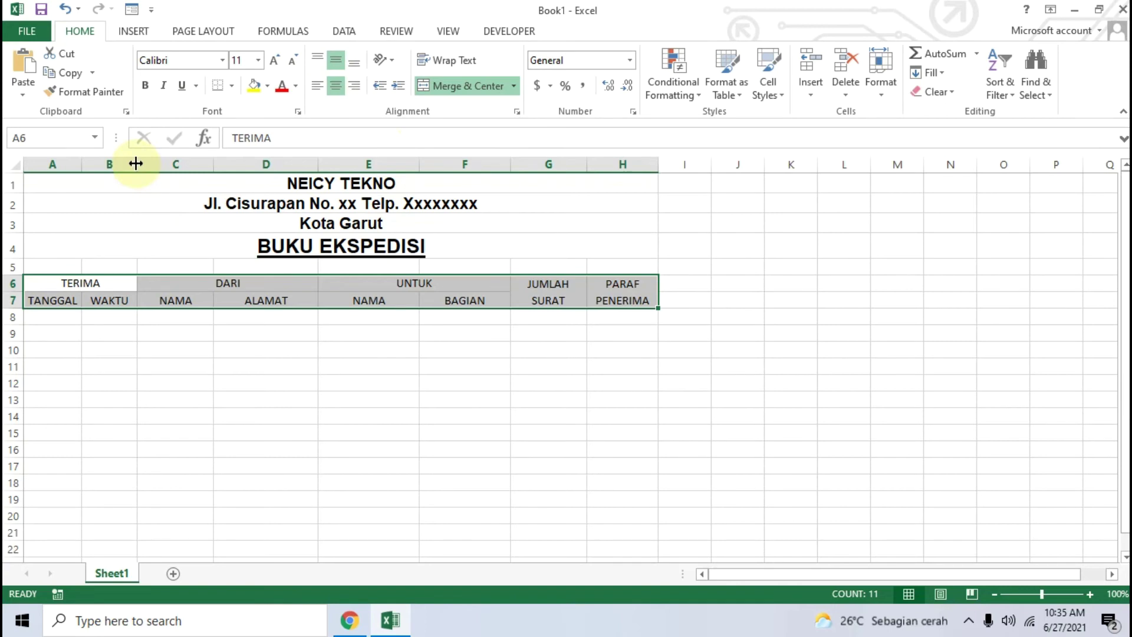
Make the table headings in A6:H7 bold and set their font to Arial, size 10.
click(146, 85)
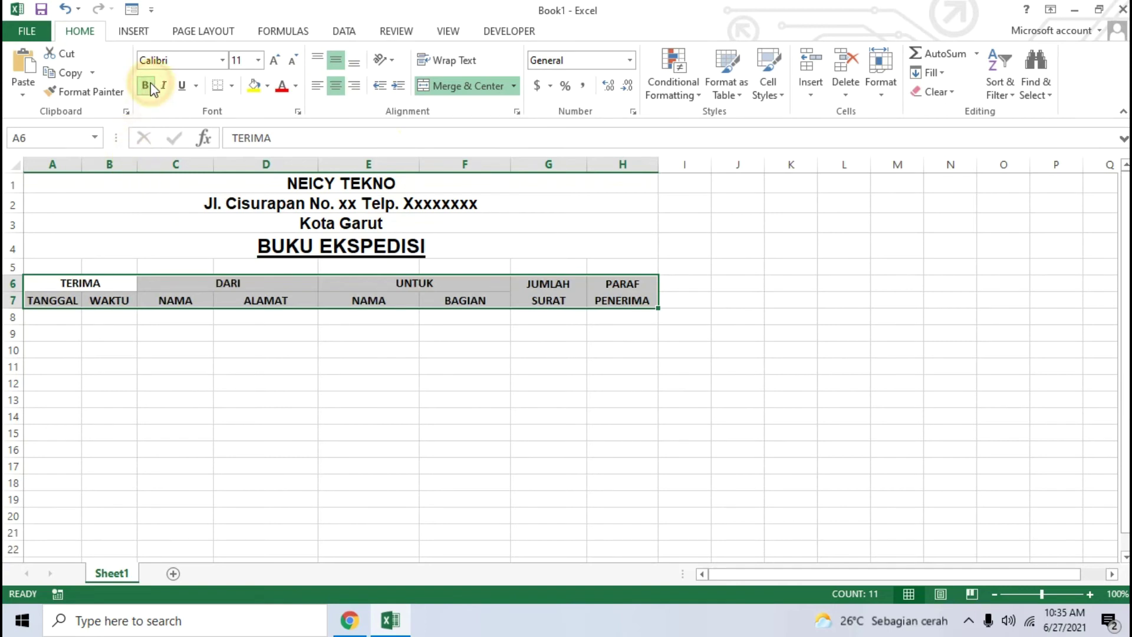
click(222, 59)
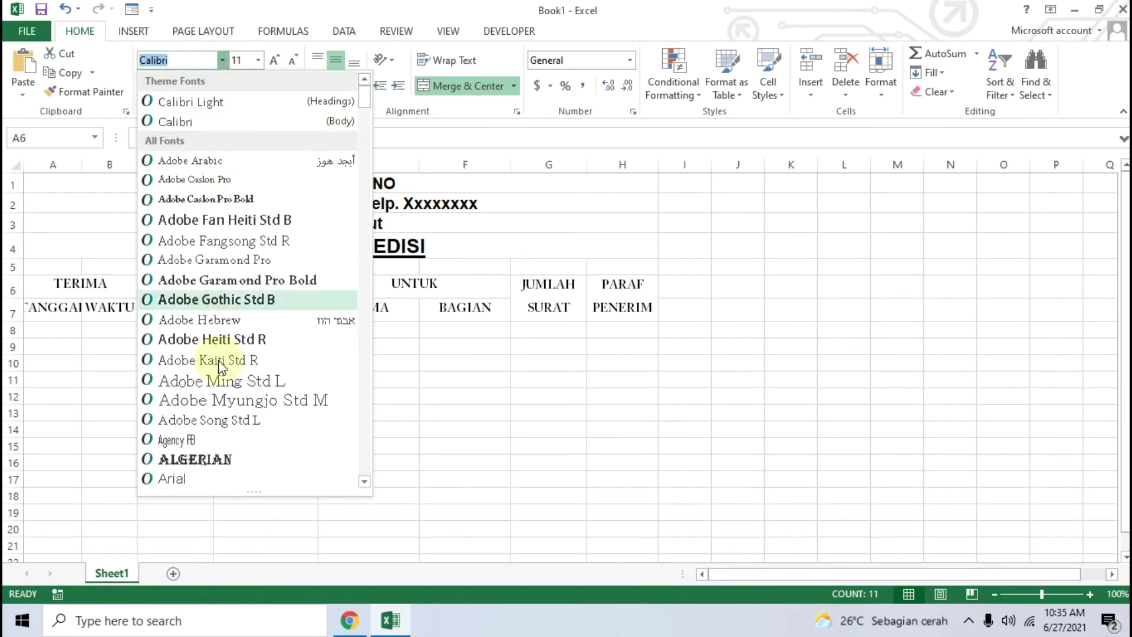
click(194, 483)
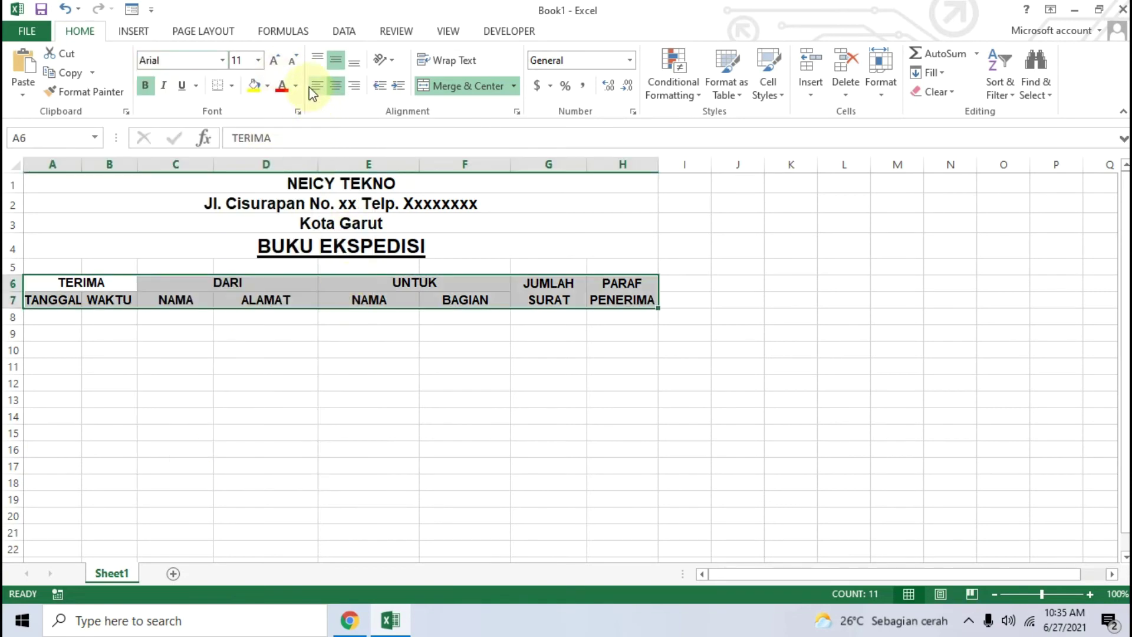
click(291, 61)
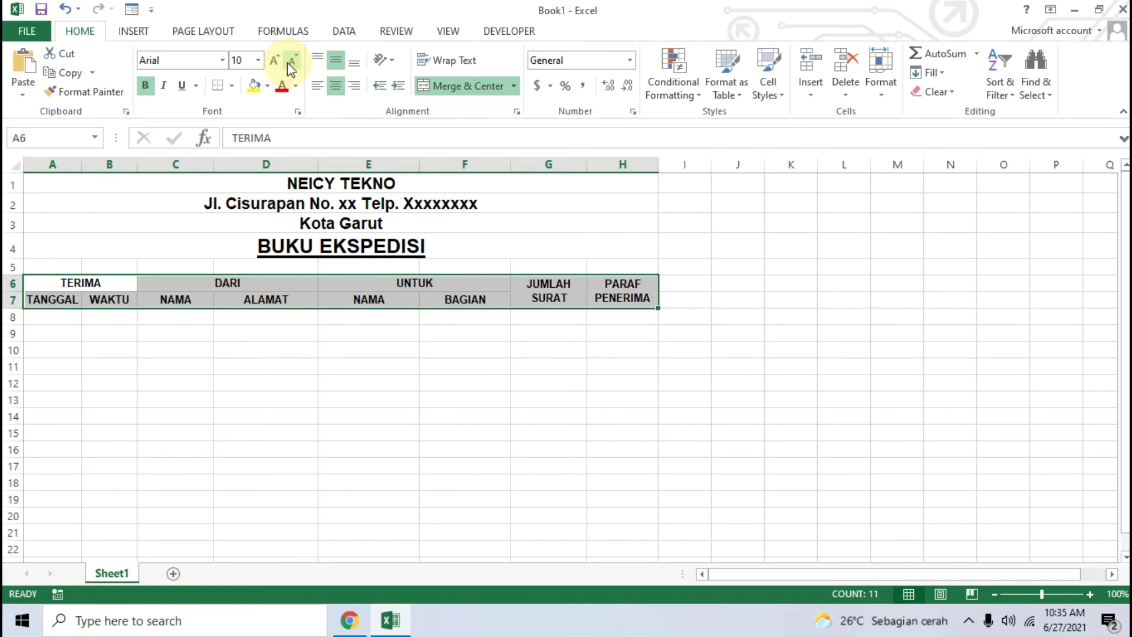
click(367, 375)
Fill the table header range A6:H7 with a light blue theme color.
drag(52, 283, 605, 299)
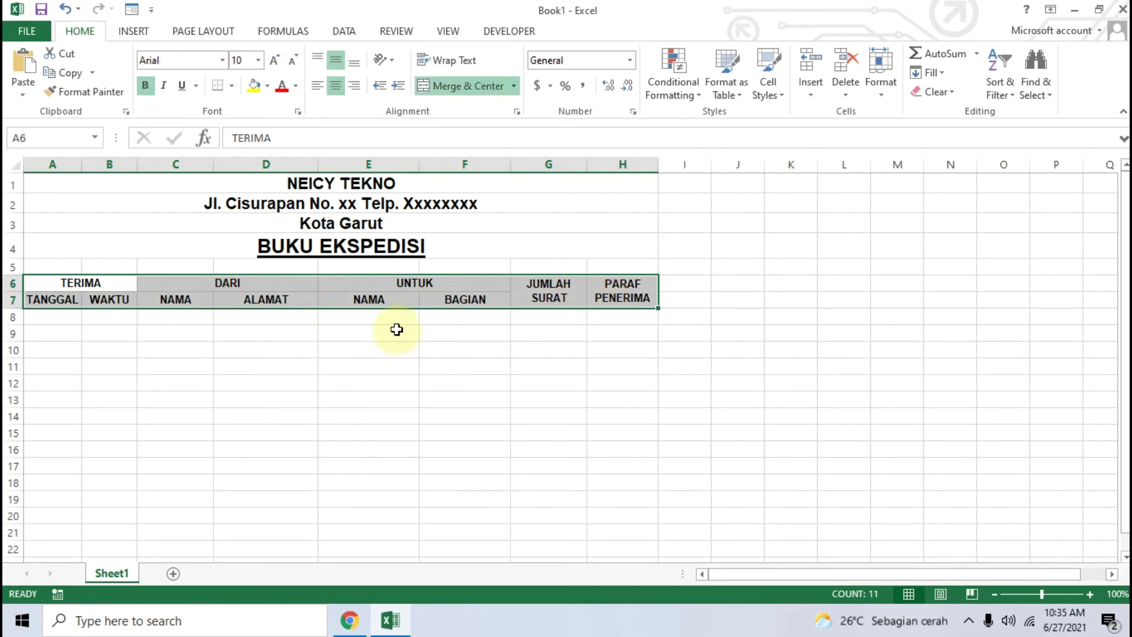
click(73, 283)
mouse_move(66, 283)
mouse_down()
mouse_move(619, 296)
mouse_move(603, 303)
mouse_up()
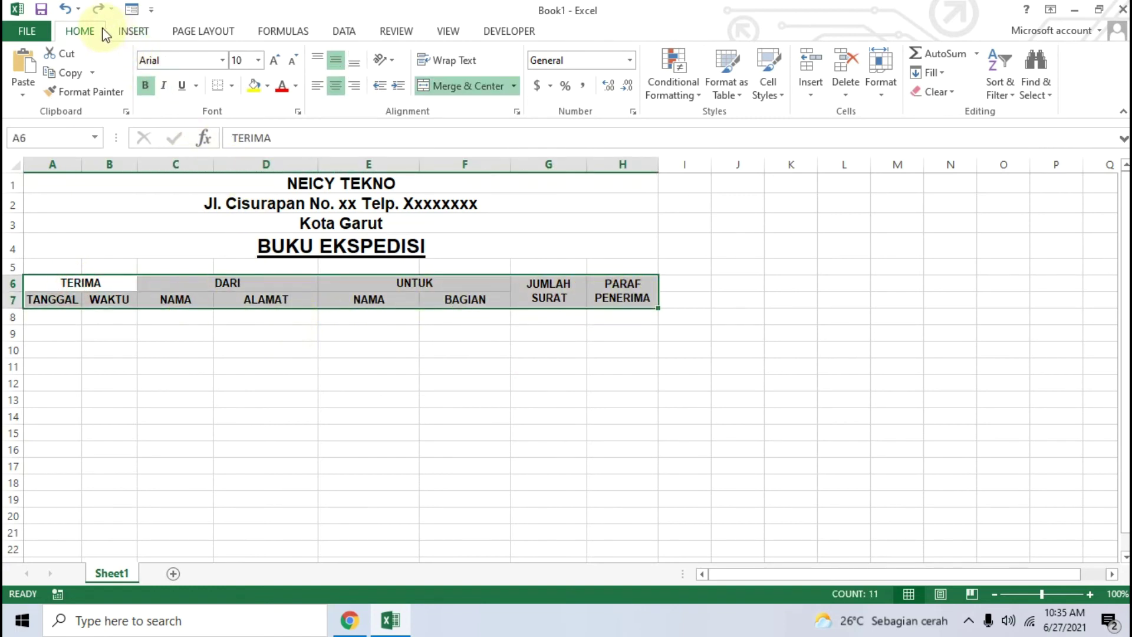
click(84, 33)
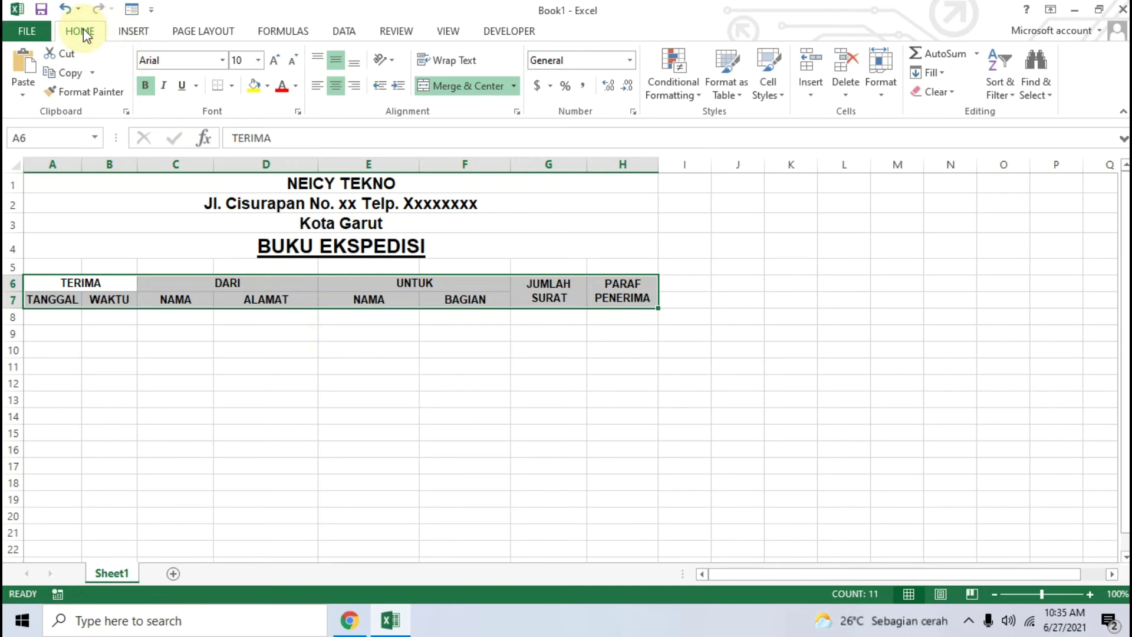
click(269, 86)
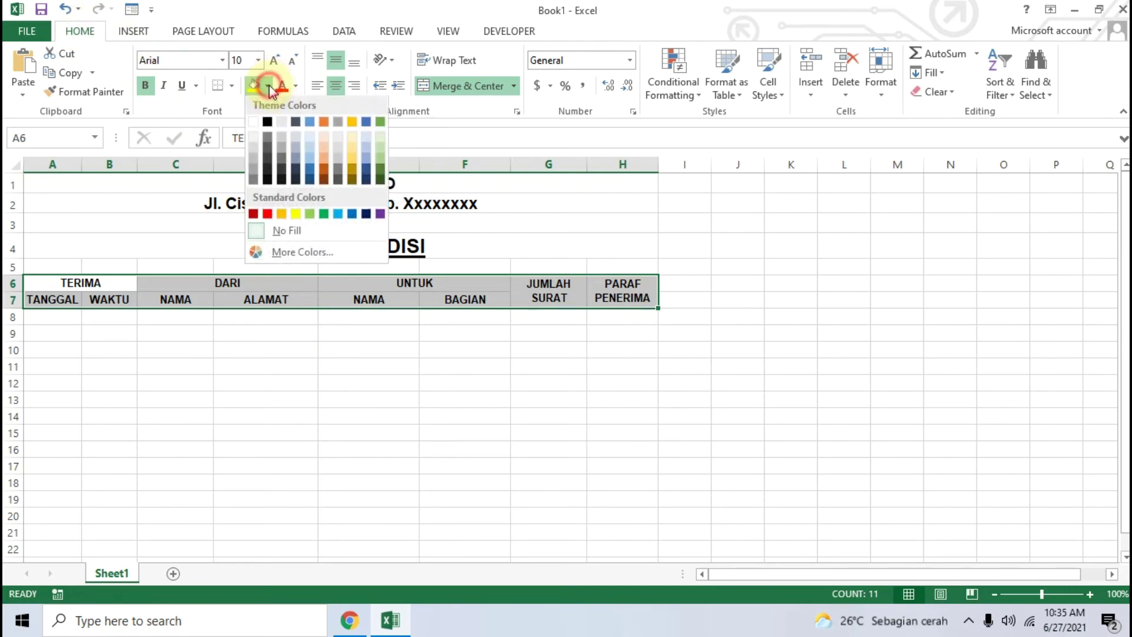
click(311, 161)
click(351, 381)
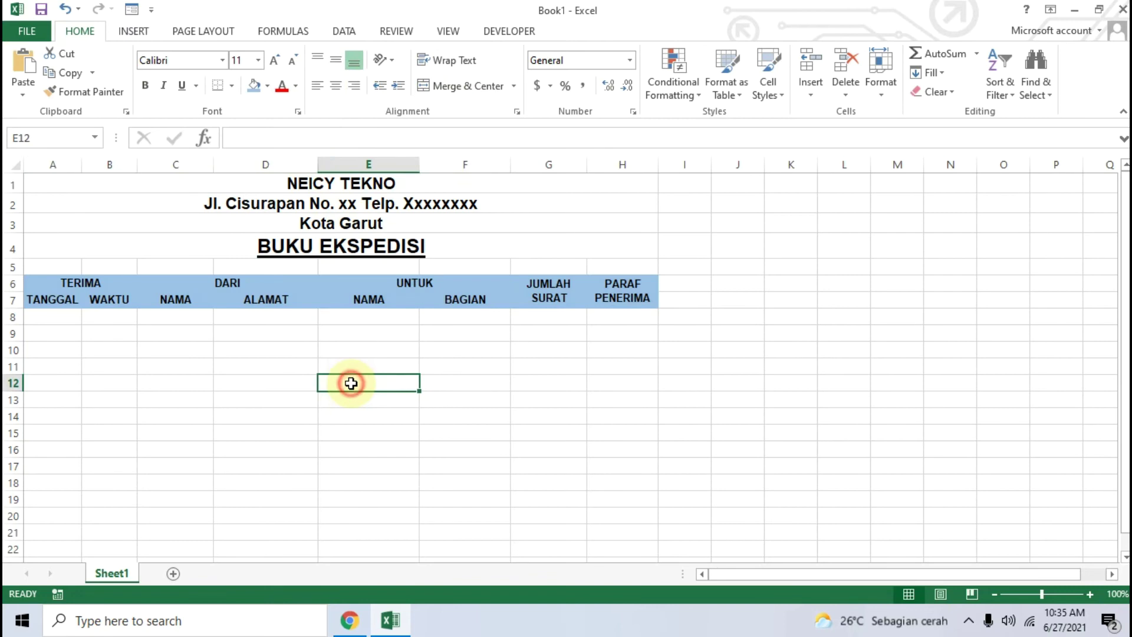
Check the finished table sample in Chrome and apply All Borders to the range A6:H22 in Excel.
click(351, 624)
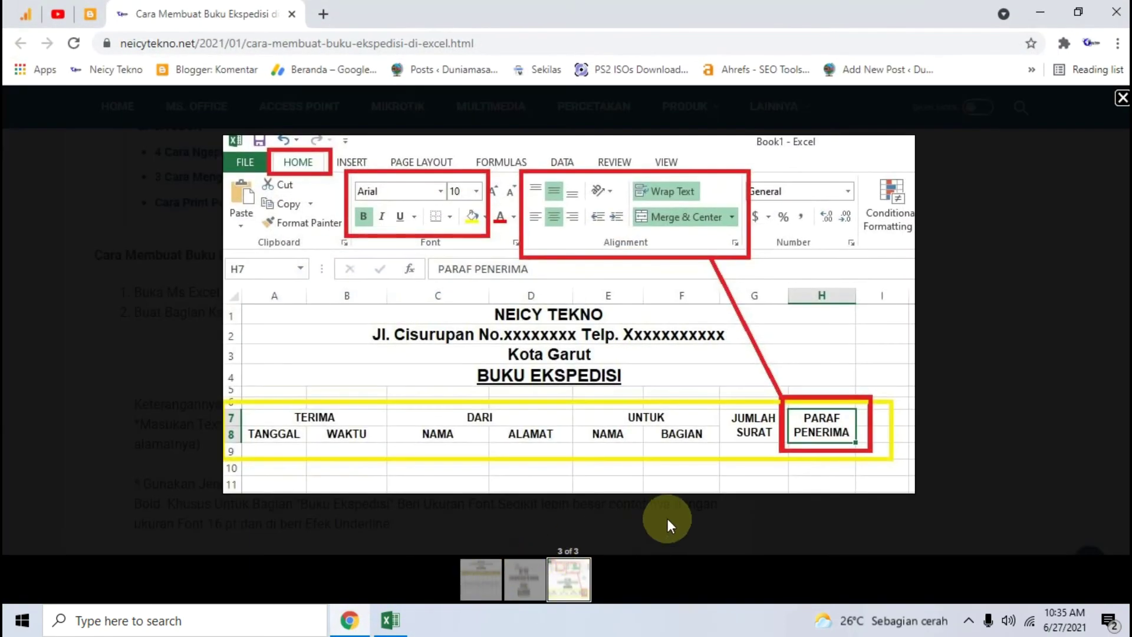
click(542, 581)
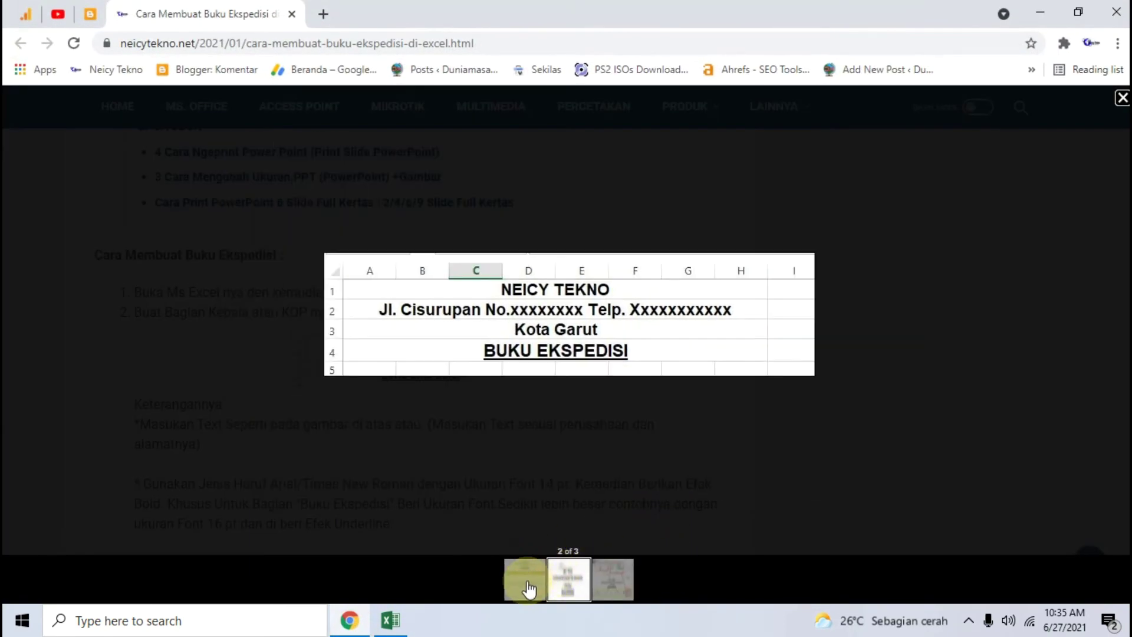
click(519, 584)
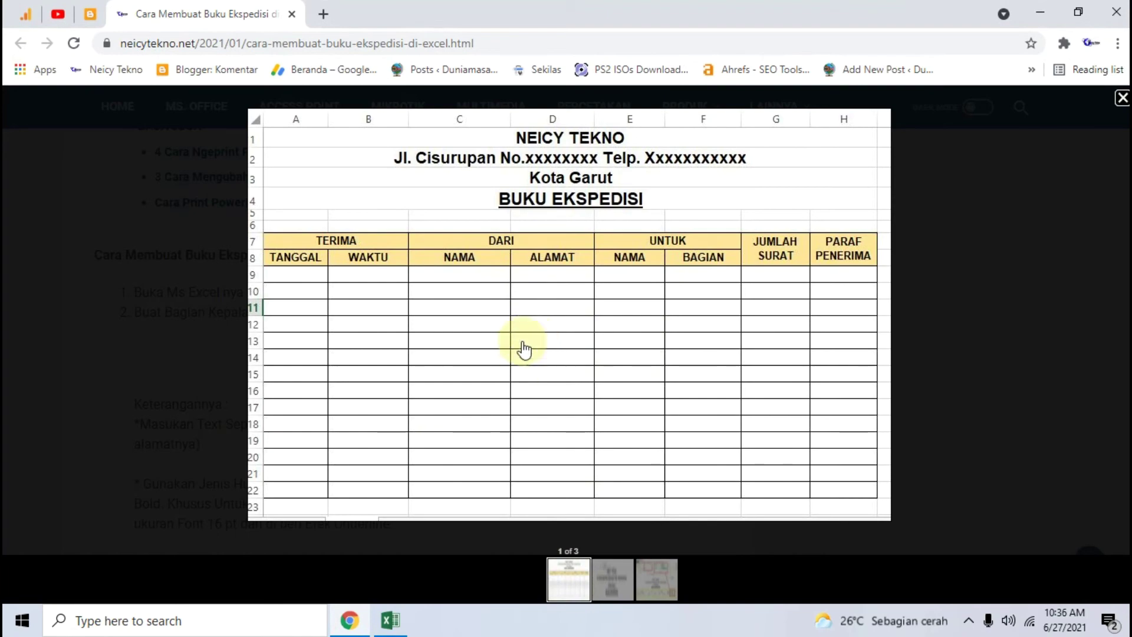
click(376, 630)
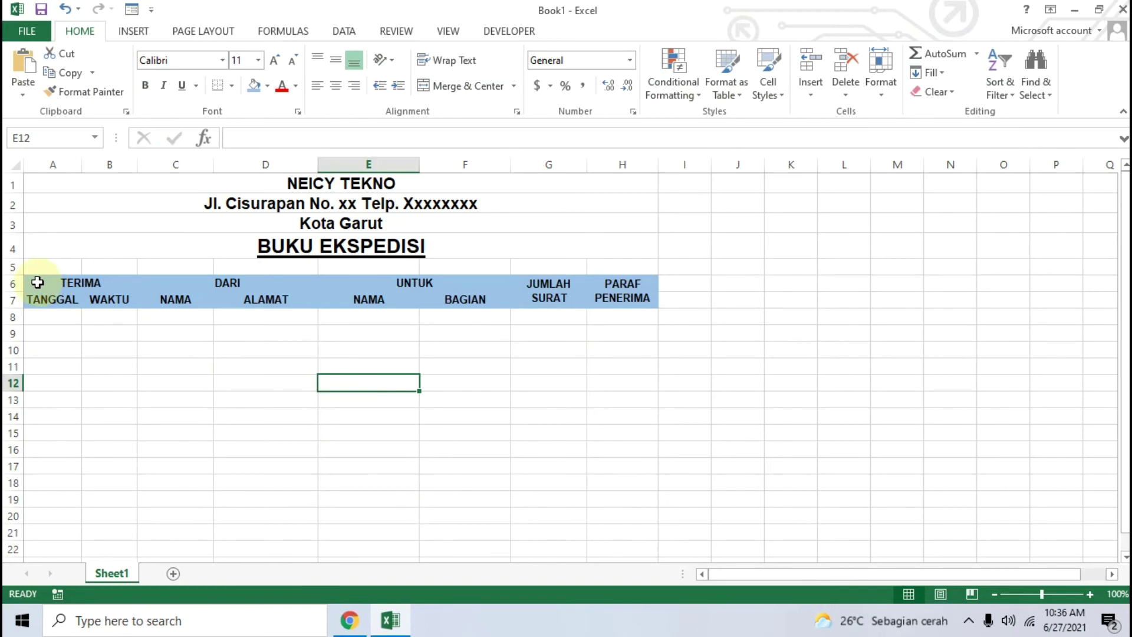
drag(37, 288, 607, 549)
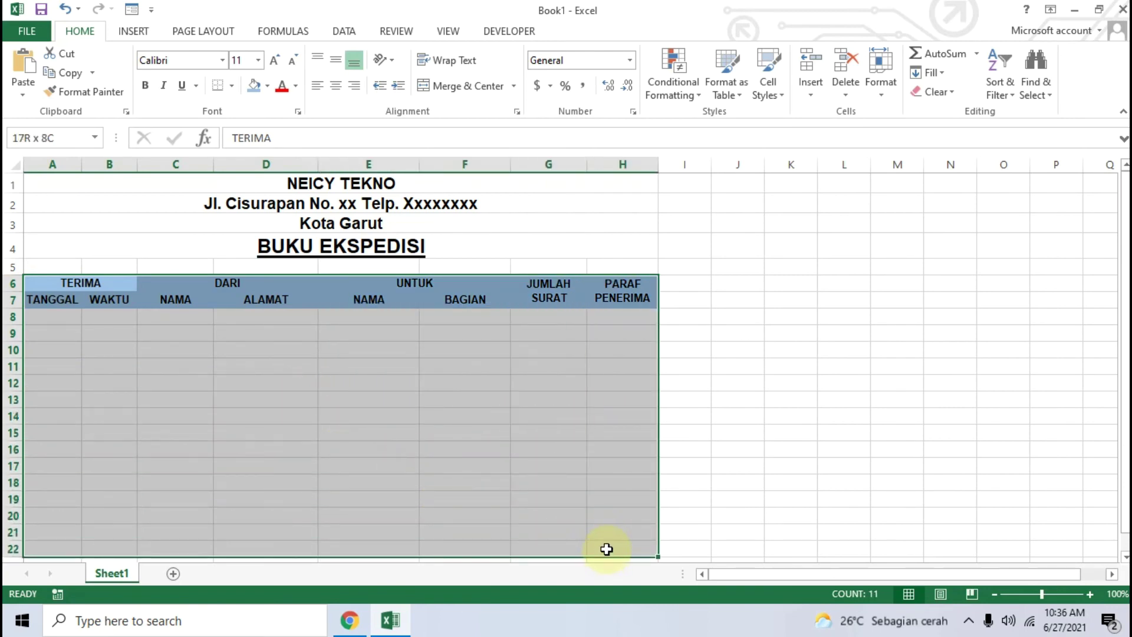
drag(607, 550, 606, 546)
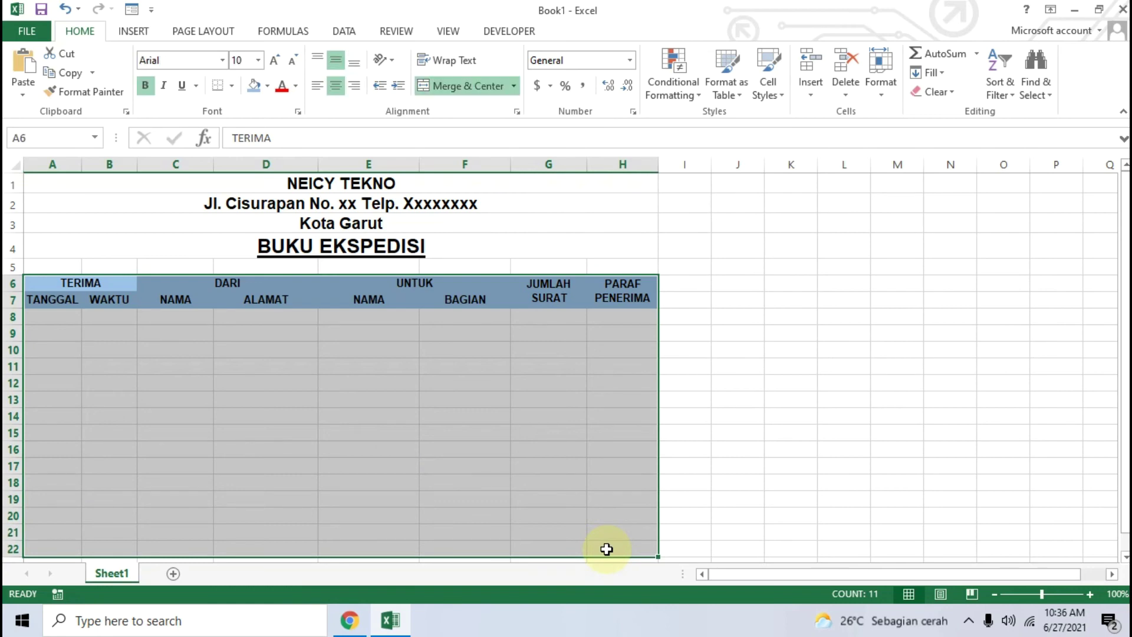
scroll(322, 381, down, 1)
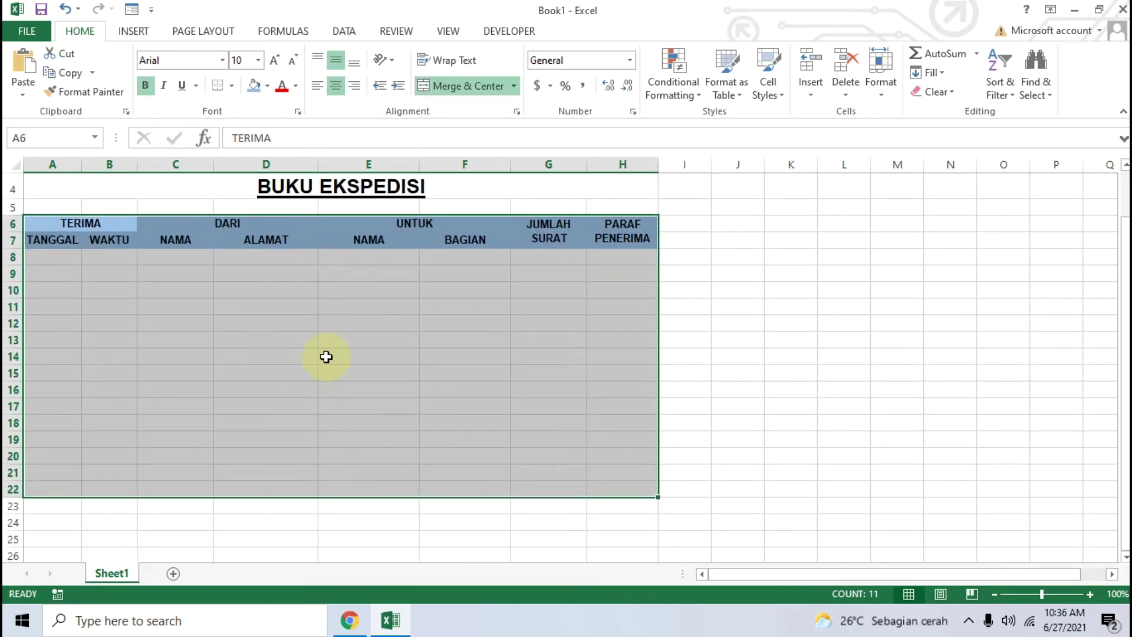
scroll(322, 353, up, 1)
click(83, 25)
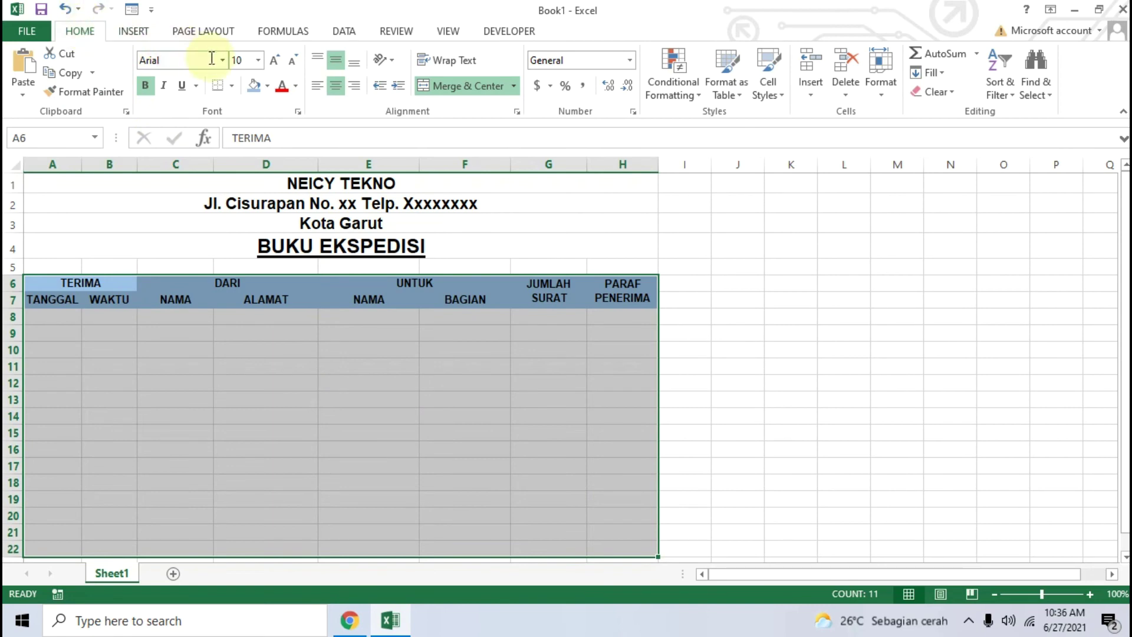
click(230, 87)
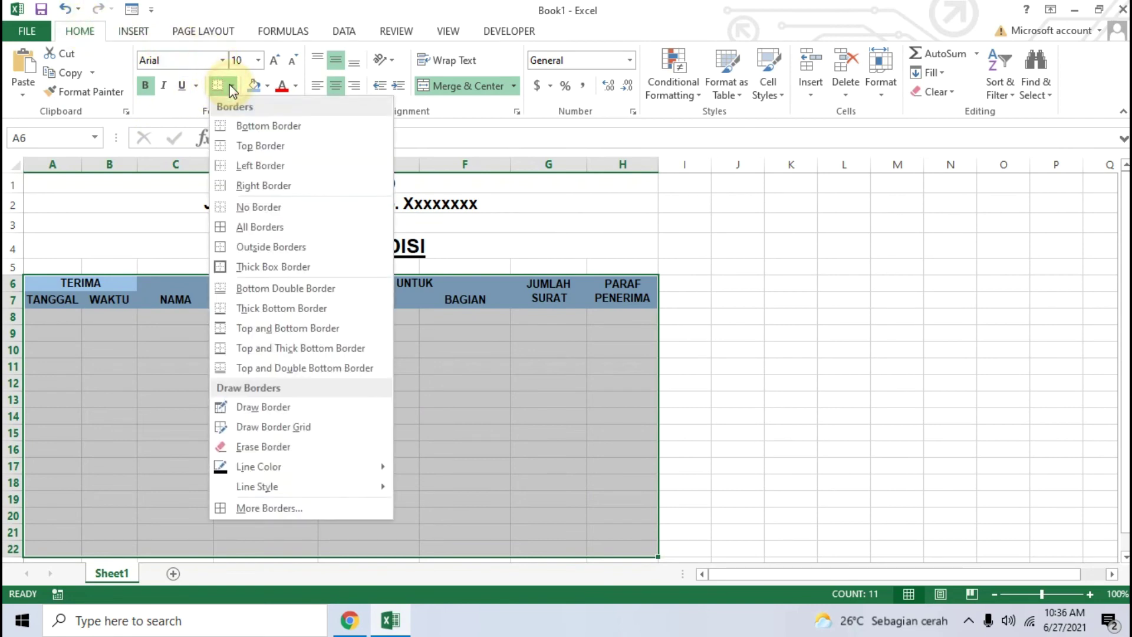
click(273, 228)
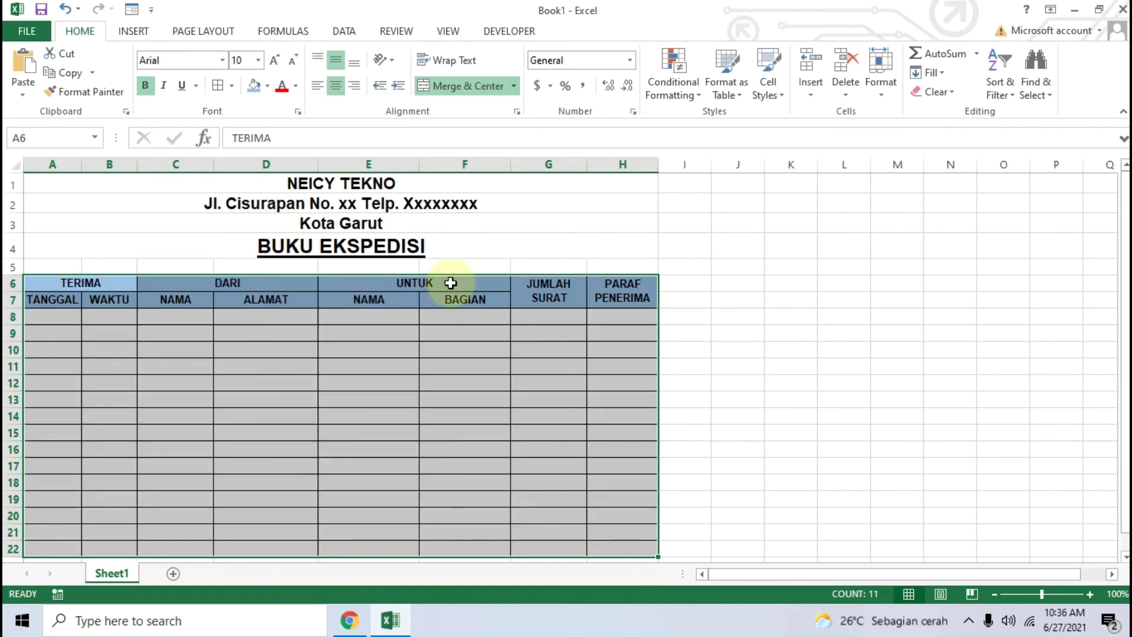
click(785, 347)
Compare the bordered table with the finished sample in Chrome and widen column B under the TERIMA heading.
scroll(511, 354, down, 1)
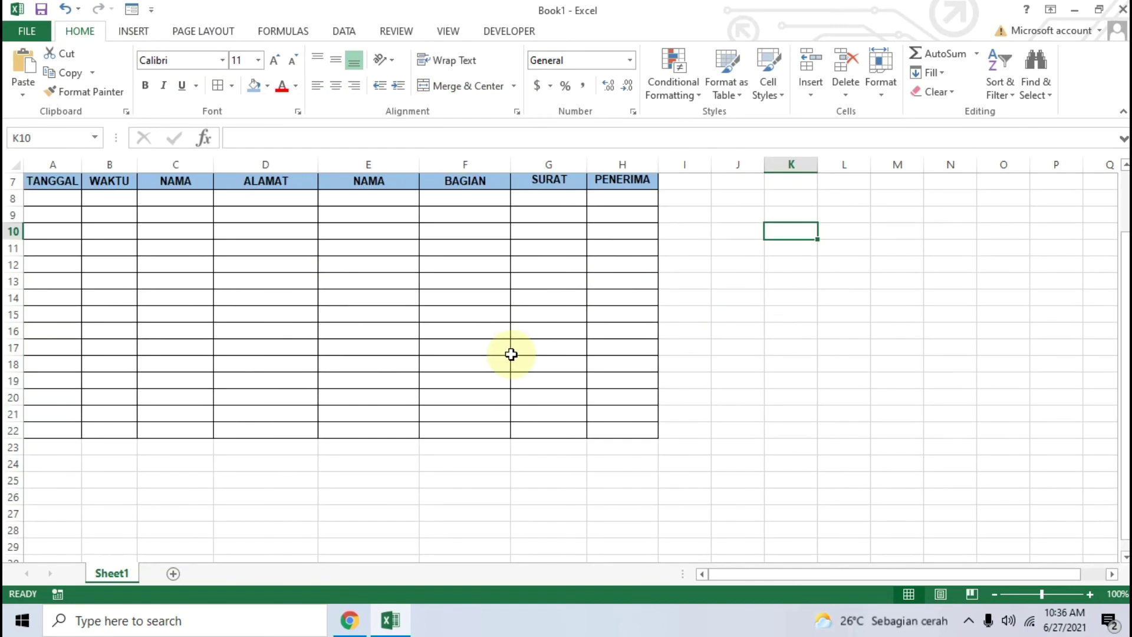
scroll(511, 353, up, 1)
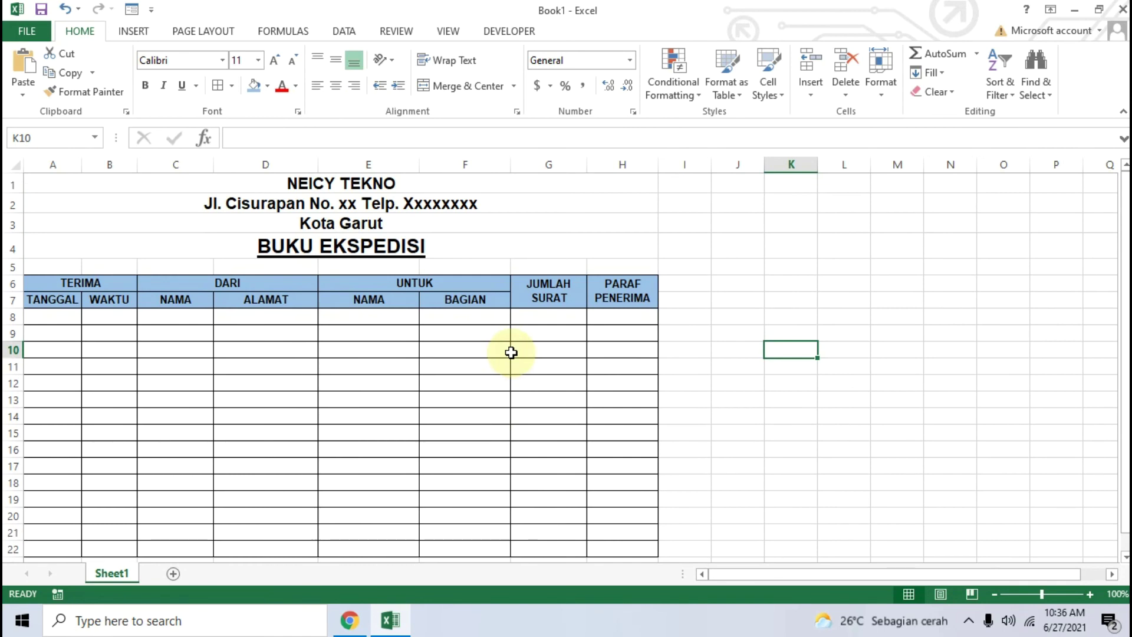
scroll(511, 352, down, 1)
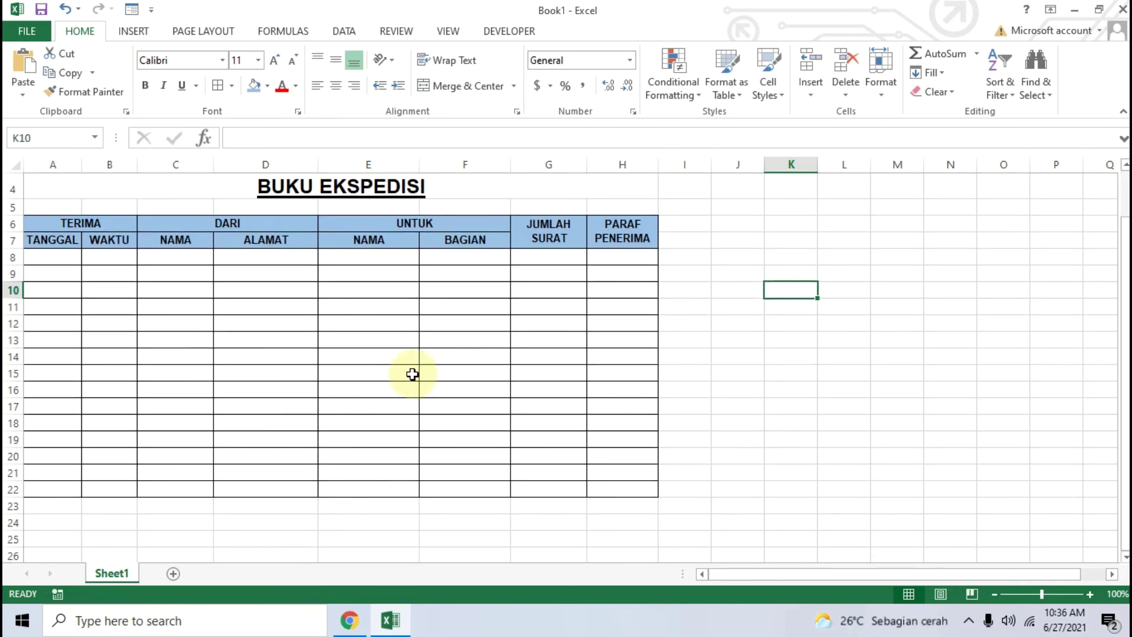
scroll(412, 371, up, 1)
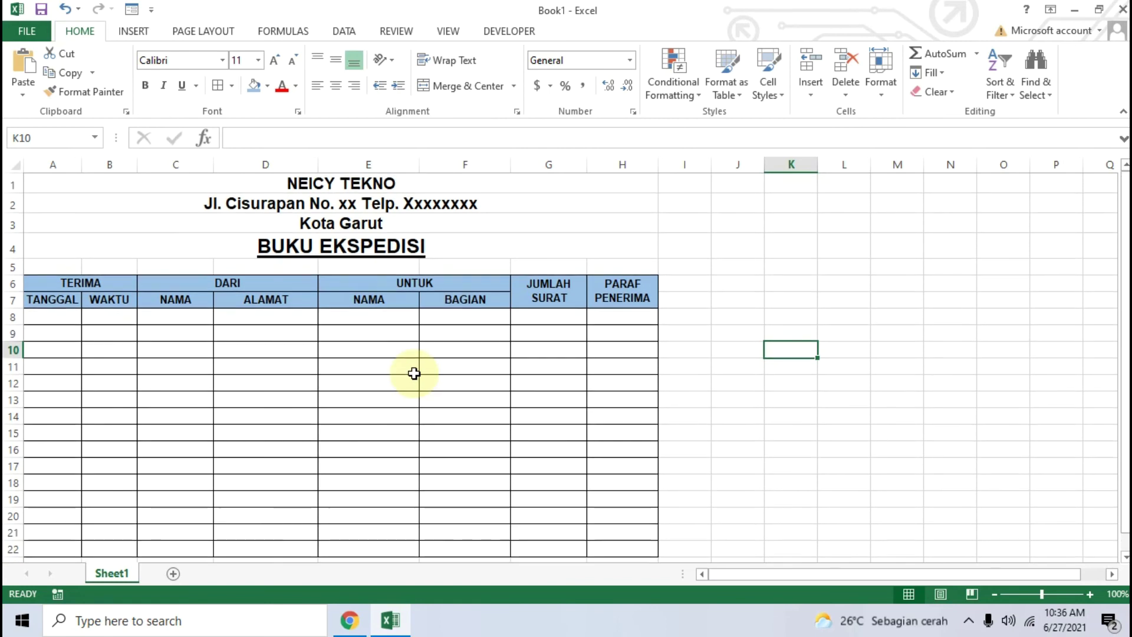
click(354, 620)
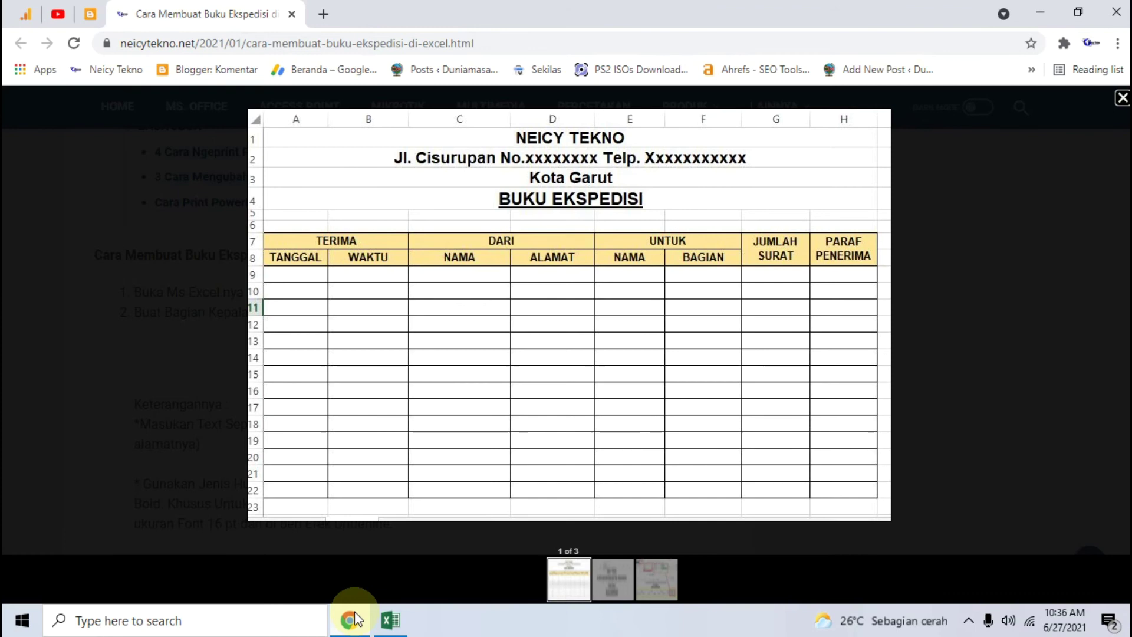
click(354, 619)
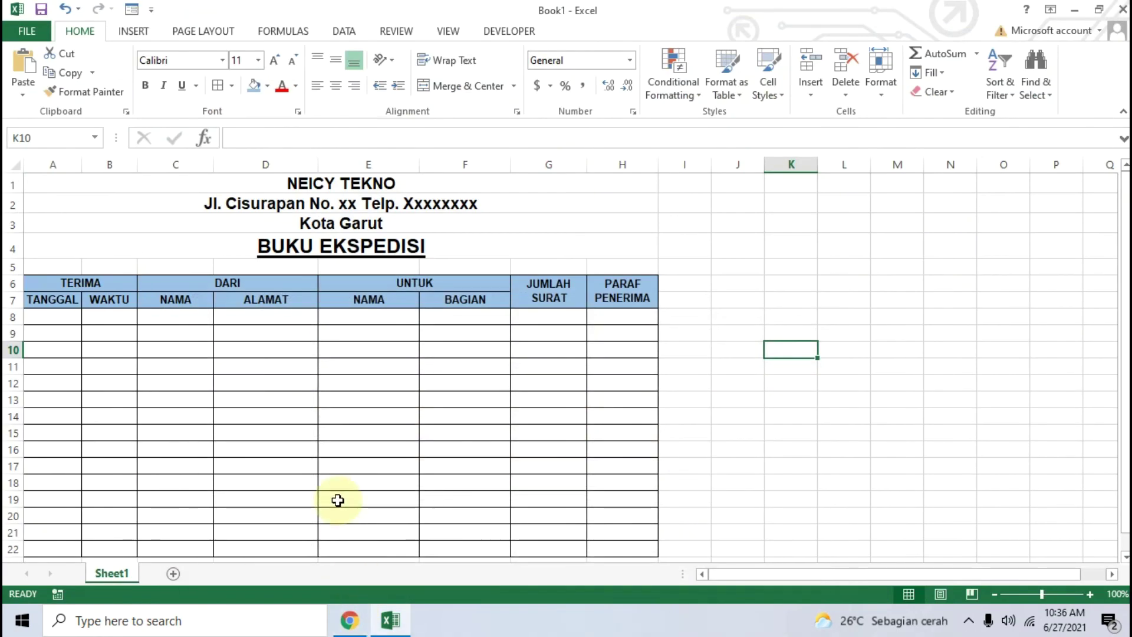
click(127, 286)
drag(139, 165, 165, 164)
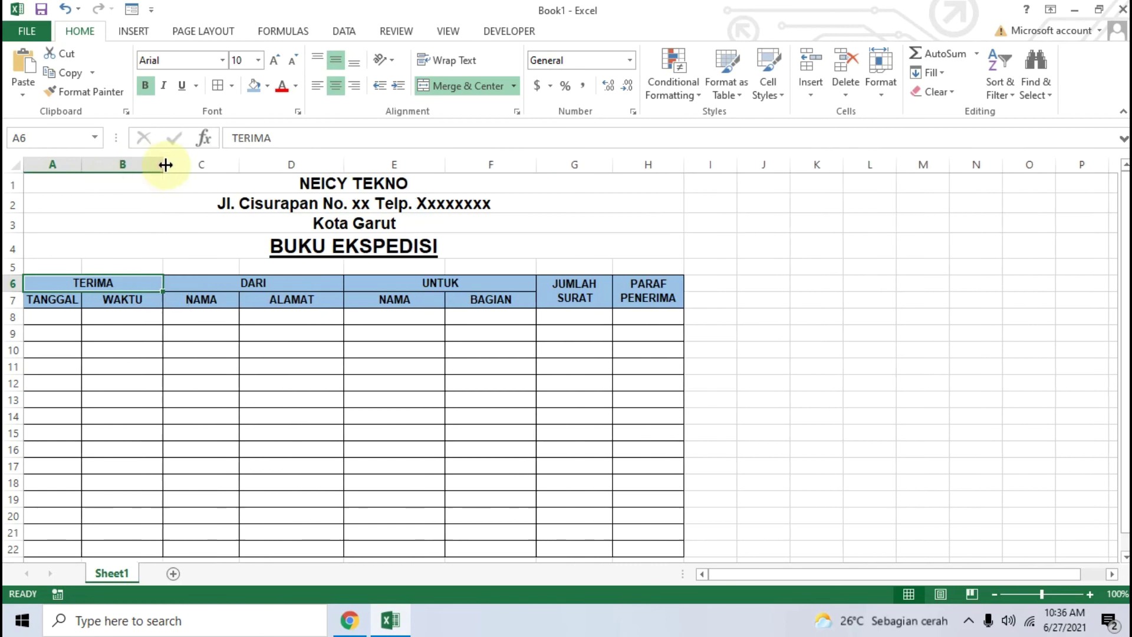
Review the finished sample and the header, border and fill color instructions in the Chrome article, and minimize Chrome and Excel to show the desktop.
click(235, 348)
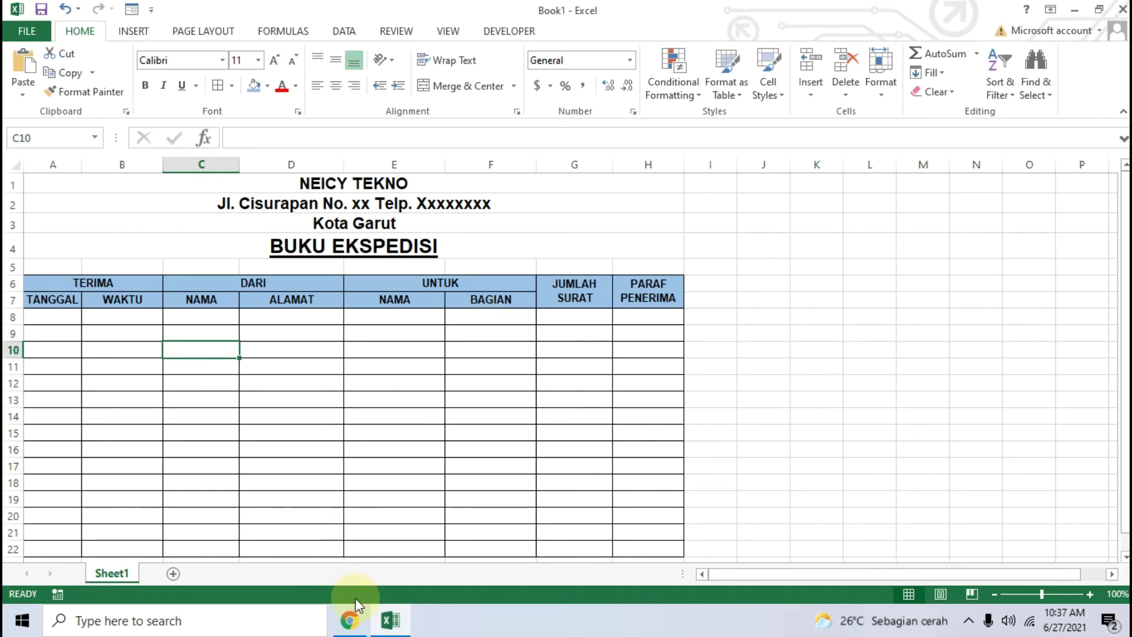
click(350, 619)
click(115, 331)
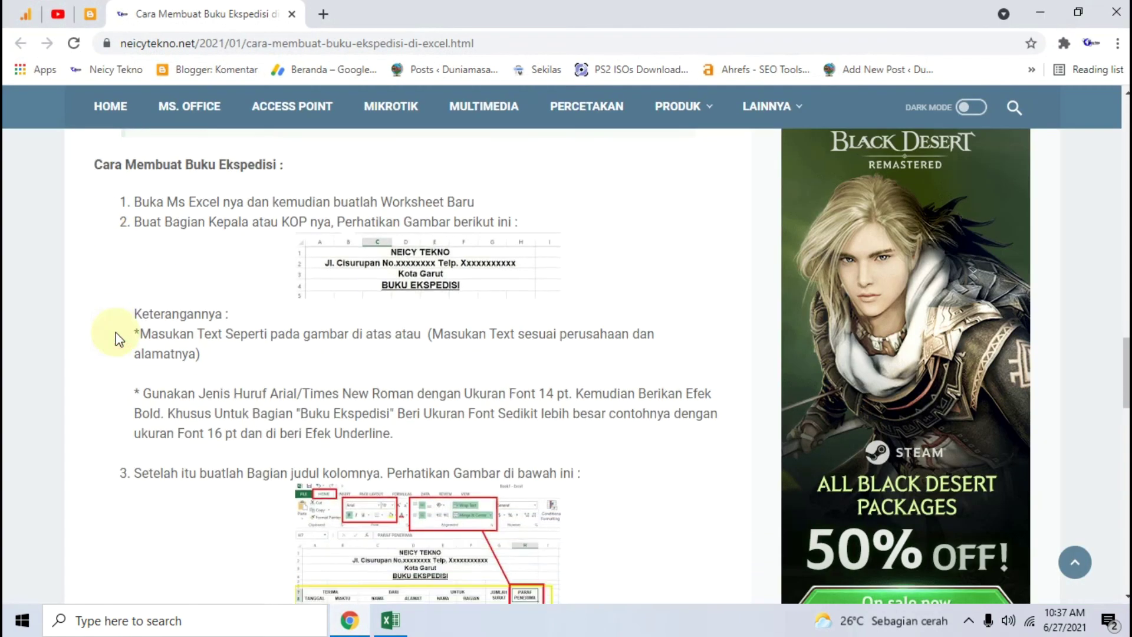
scroll(116, 331, down, 8)
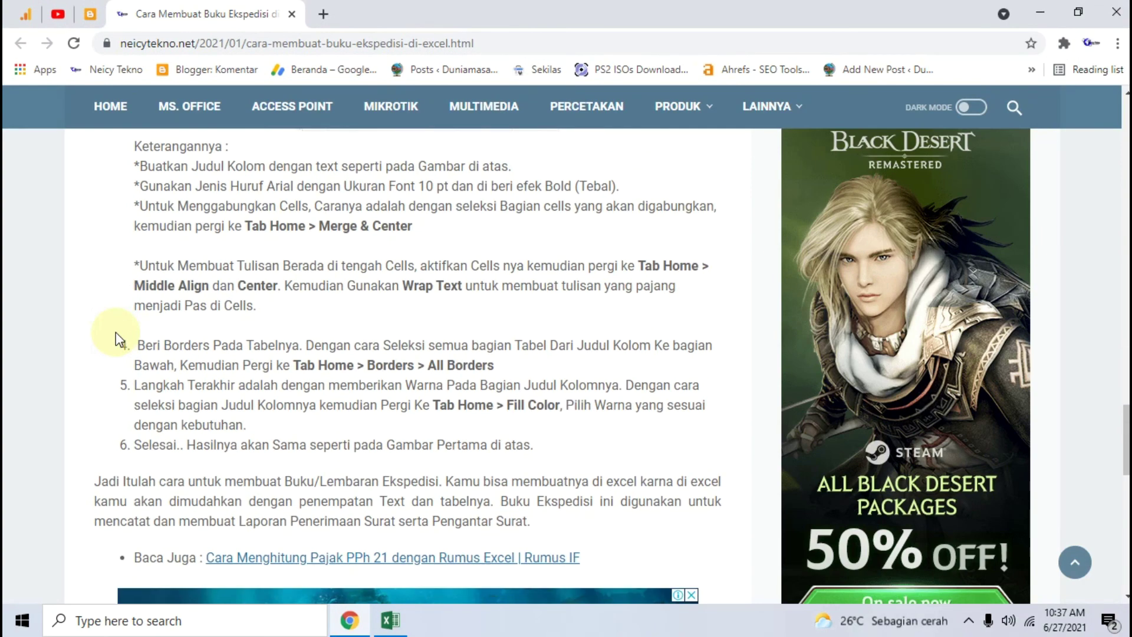
scroll(116, 332, up, 15)
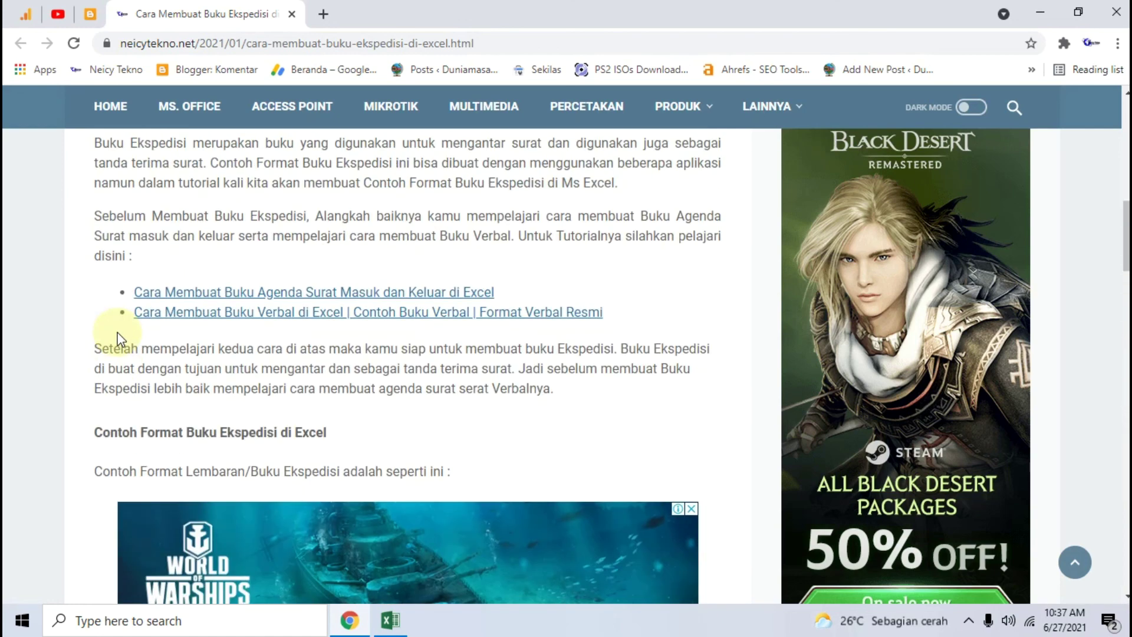
scroll(119, 337, down, 15)
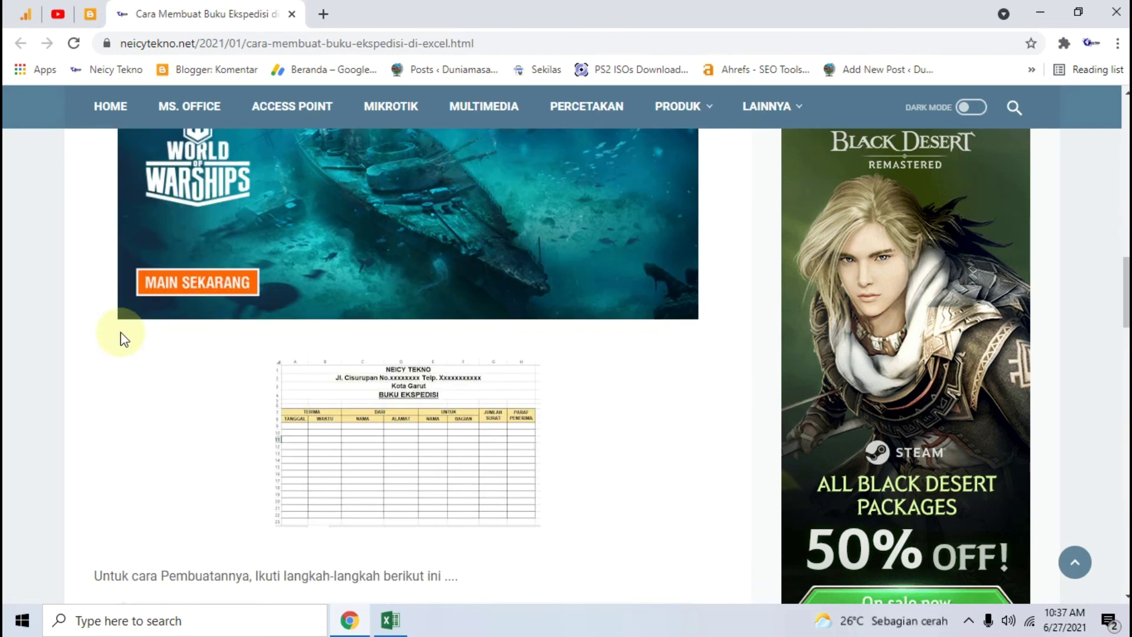
scroll(119, 338, down, 4)
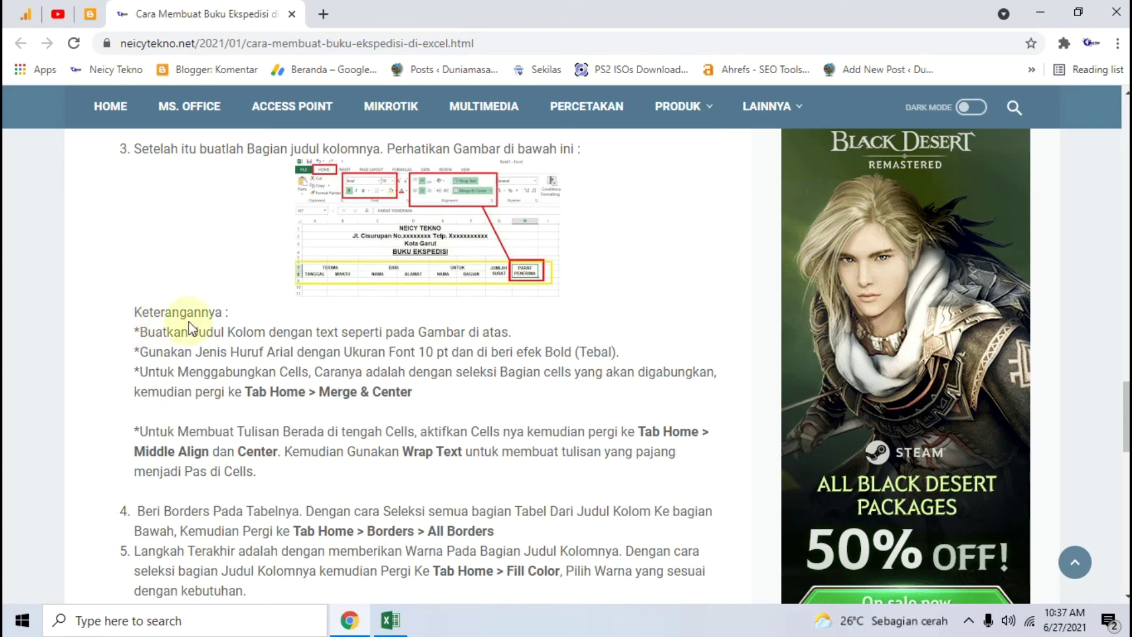
scroll(278, 326, down, 6)
scroll(295, 322, up, 1)
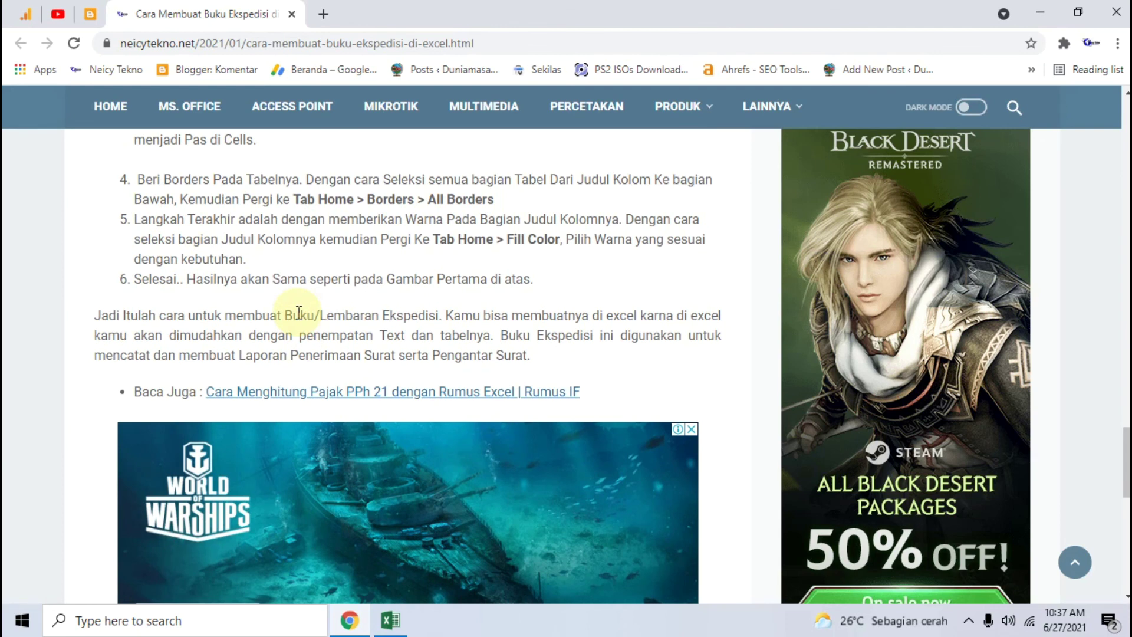
scroll(298, 313, up, 6)
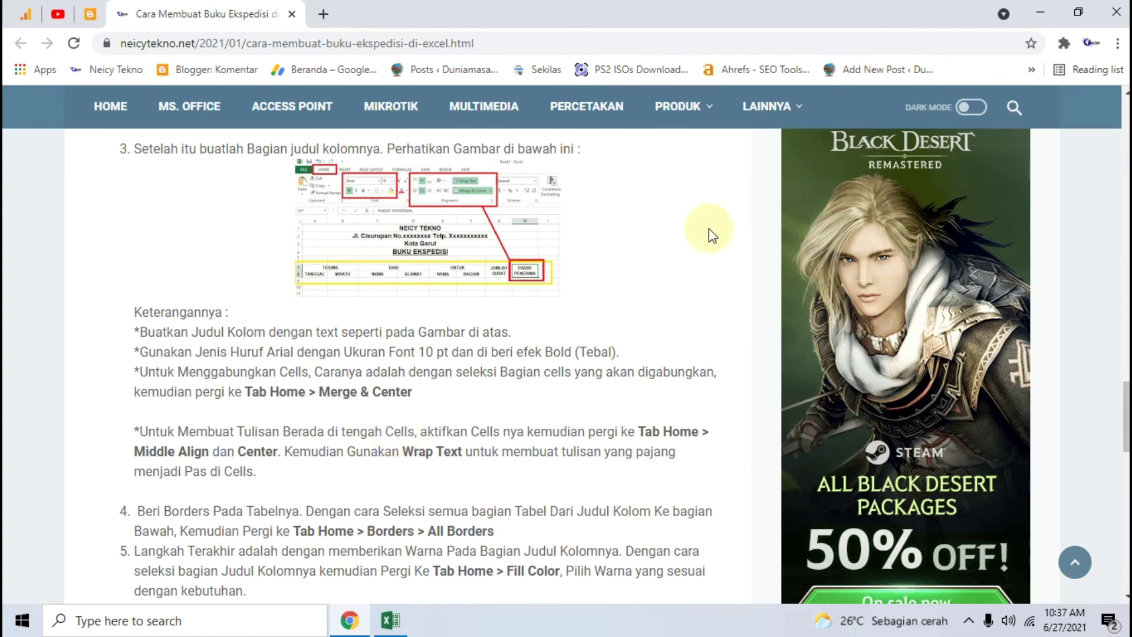
click(1041, 12)
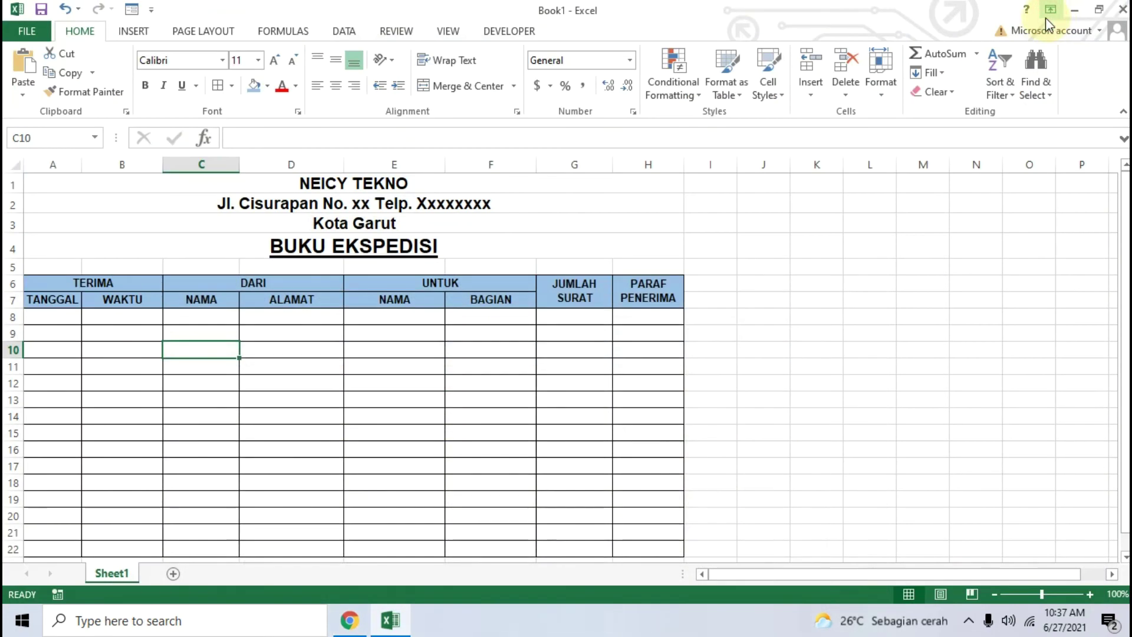
click(1077, 11)
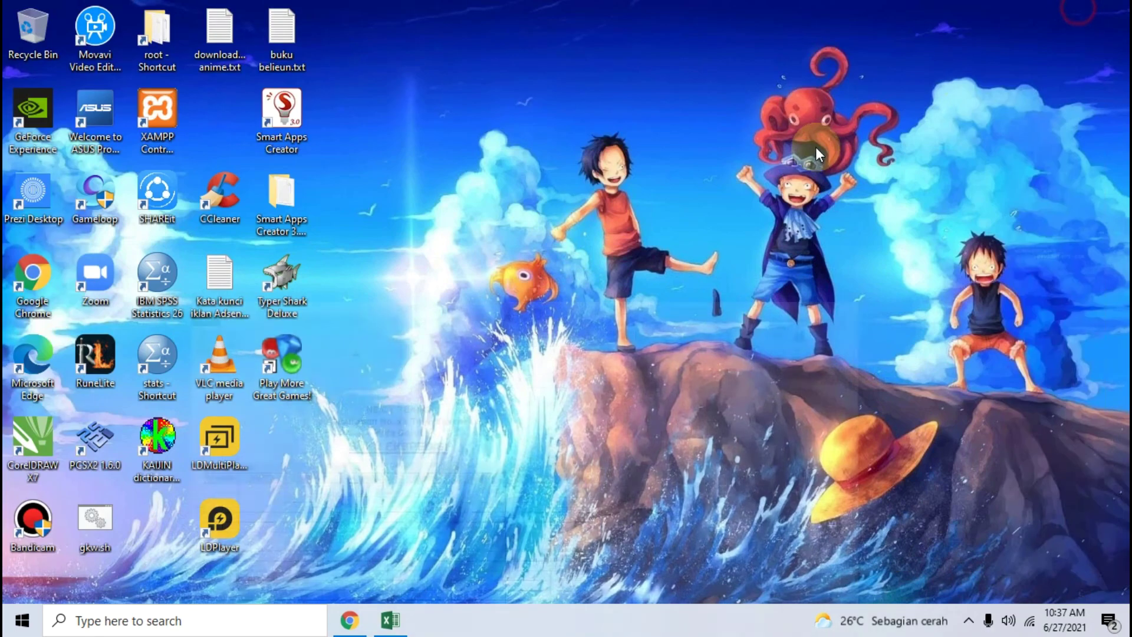